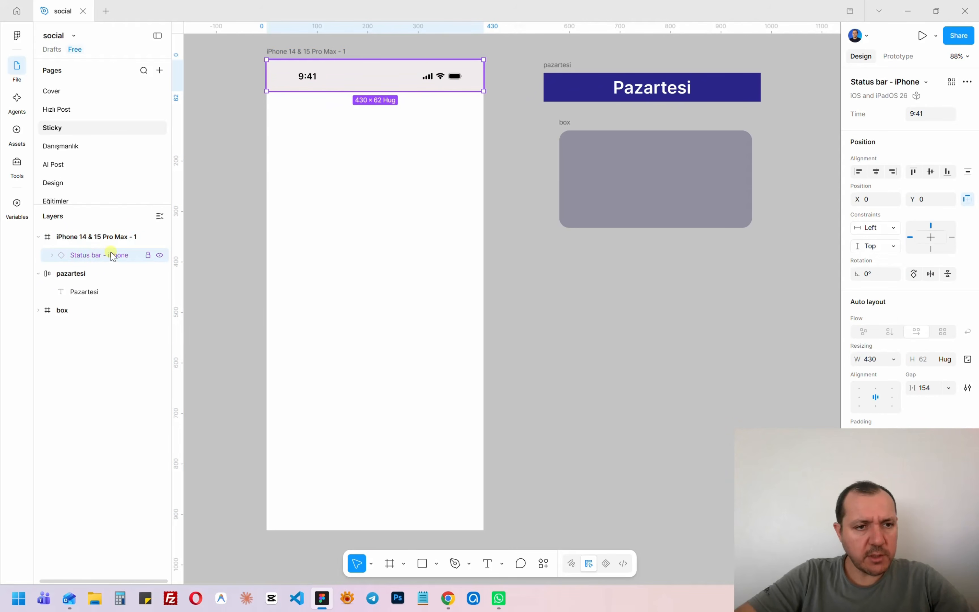
# Duplicate the grey box frame downwards to stack three boxes below the Pazartesi header.
pyautogui.click(67, 273)
pyautogui.click(39, 274)
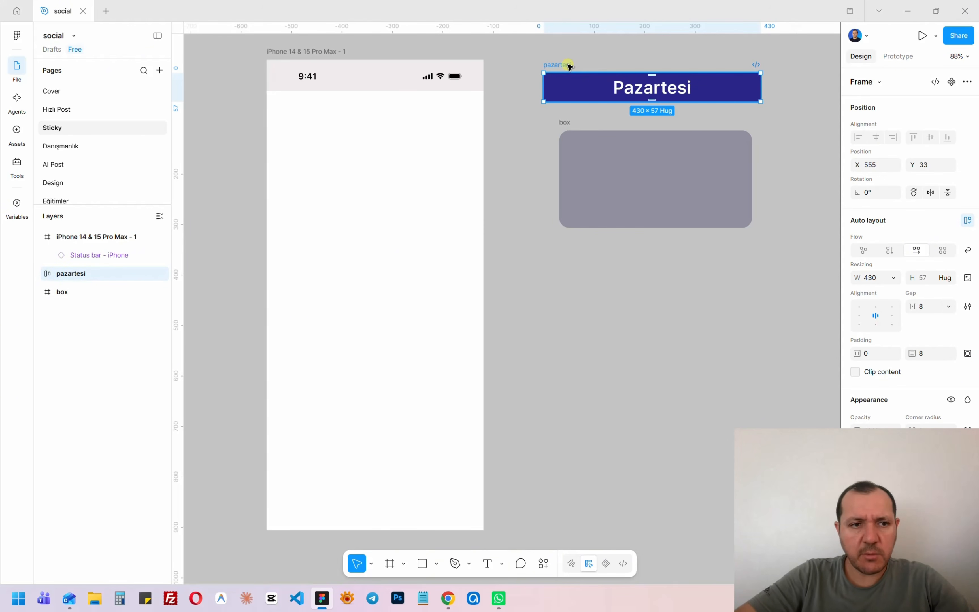
pyautogui.click(60, 292)
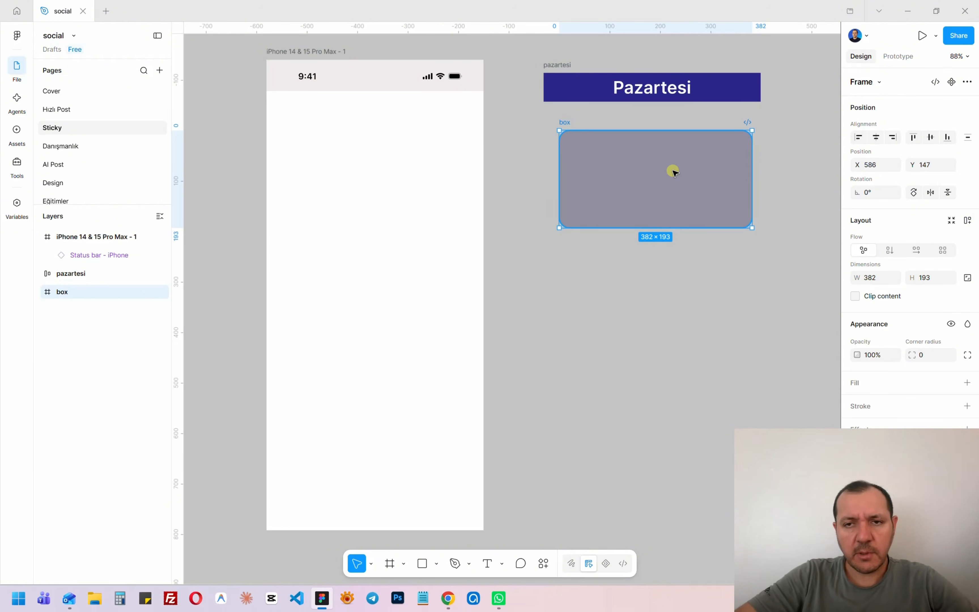
pyautogui.scroll(-2, 477, 137)
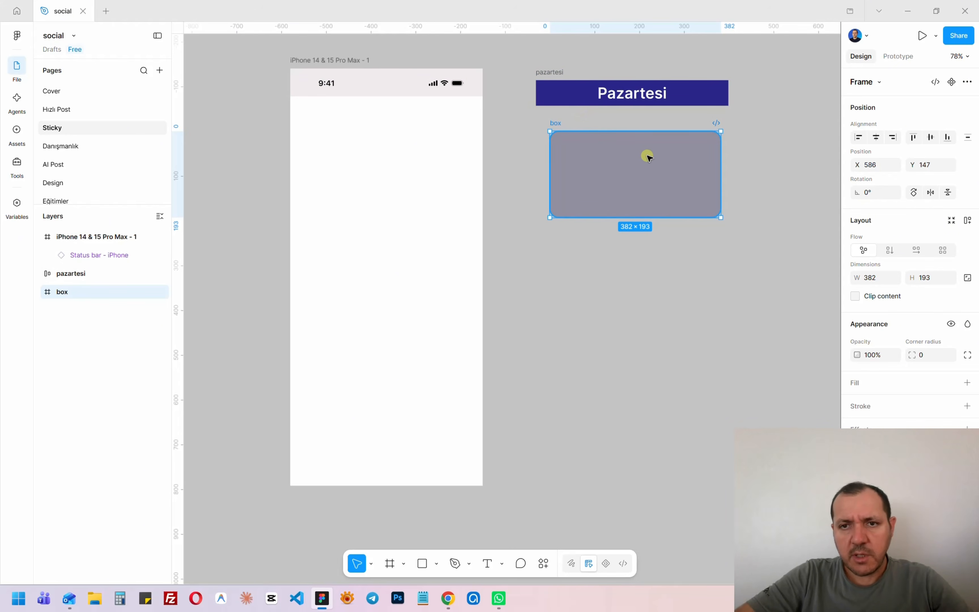
pyautogui.moveTo(646, 159); pyautogui.dragTo(638, 336)
# Duplicate the pazartesi header frame below the third box and rename the copy as salı.
pyautogui.moveTo(564, 74); pyautogui.dragTo(562, 407)
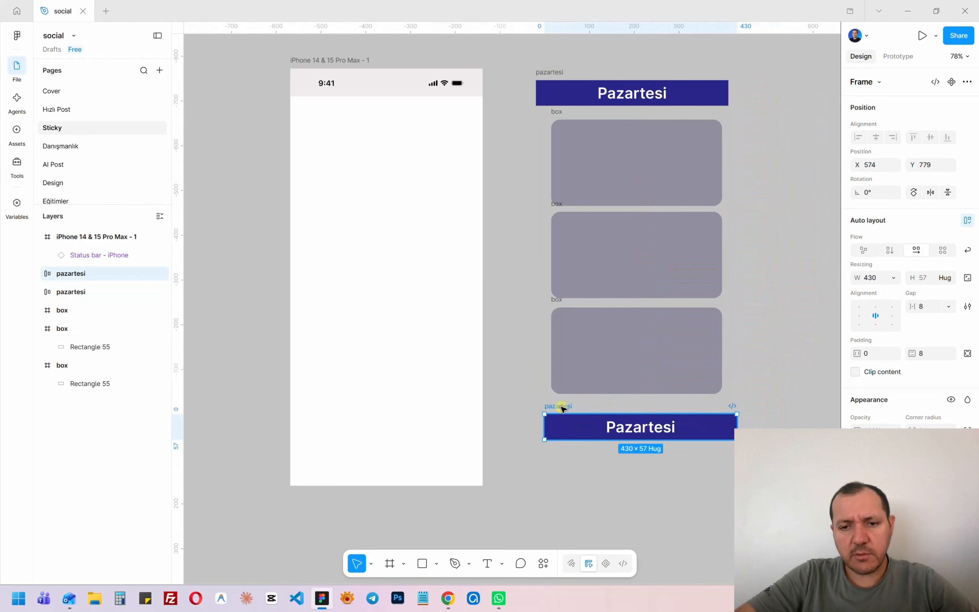
pyautogui.doubleClick(564, 406)
pyautogui.write('salı')
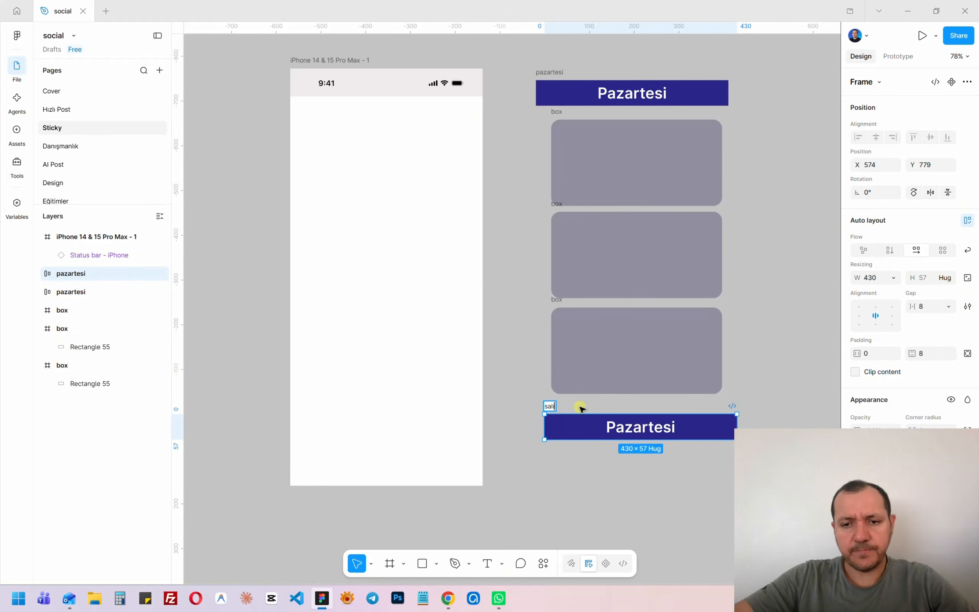
pyautogui.click(578, 471)
pyautogui.click(585, 432)
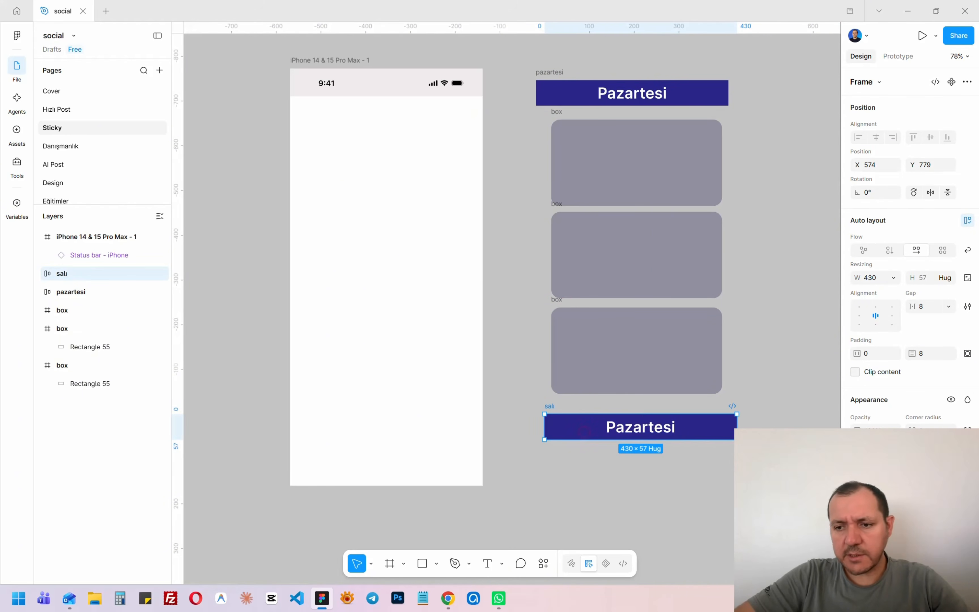
# Fill the copied header with green and change its text to Salı.
pyautogui.click(857, 469)
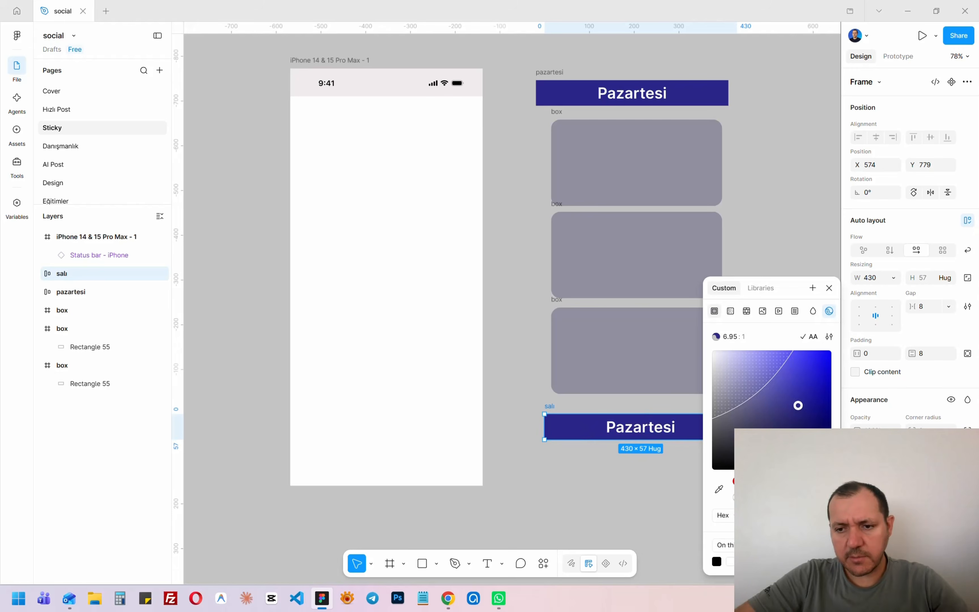
pyautogui.click(764, 482)
pyautogui.doubleClick(653, 428)
pyautogui.doubleClick(654, 428)
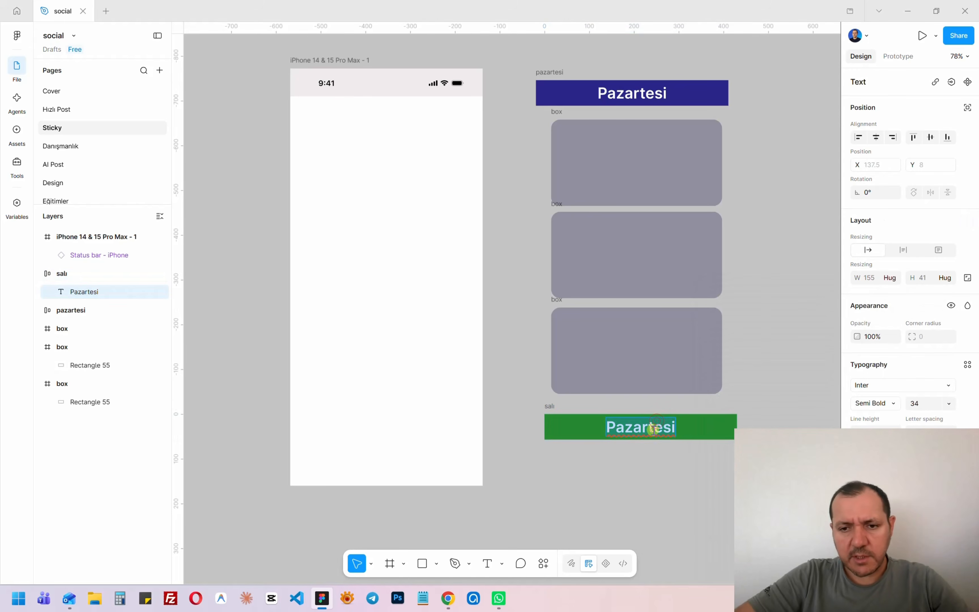
pyautogui.write('Salı')
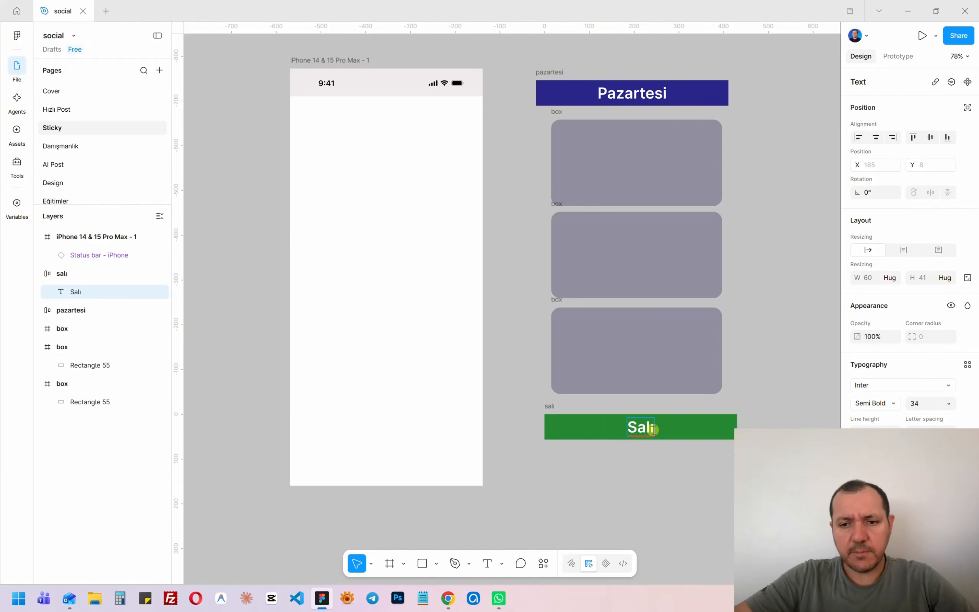
pyautogui.press('Escape')
# Duplicate the three grey box rectangles and place the copies below the Salı header.
pyautogui.scroll(-3, 662, 334)
pyautogui.scroll(-3, 604, 247)
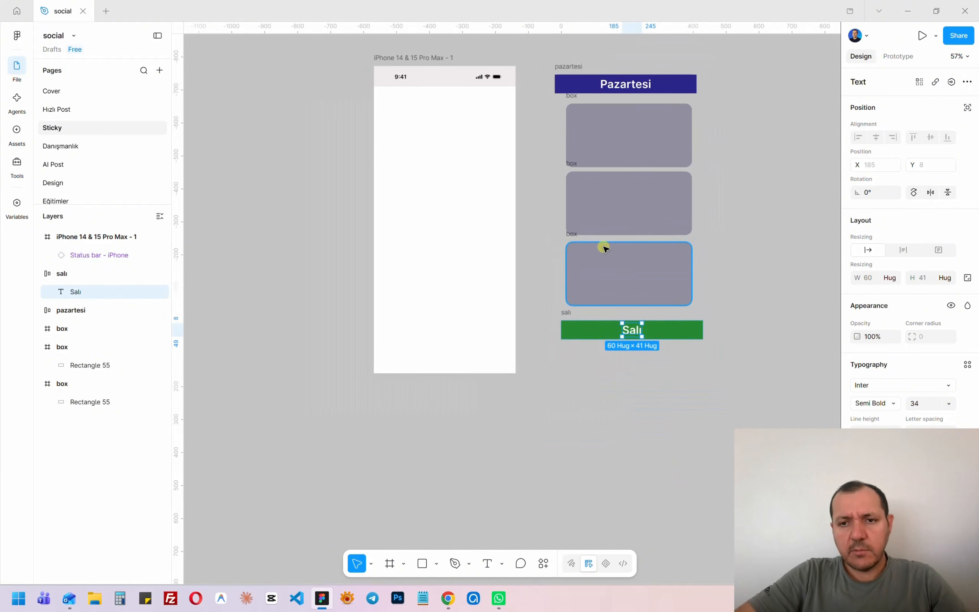
pyautogui.moveTo(725, 291); pyautogui.dragTo(611, 146)
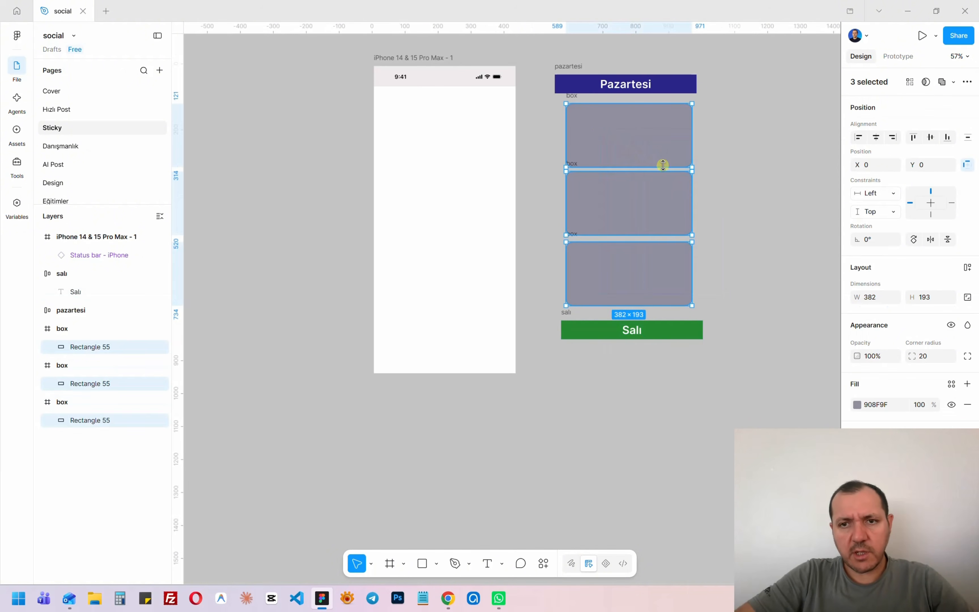
pyautogui.moveTo(663, 165); pyautogui.dragTo(664, 393)
pyautogui.scroll(-3, 681, 329)
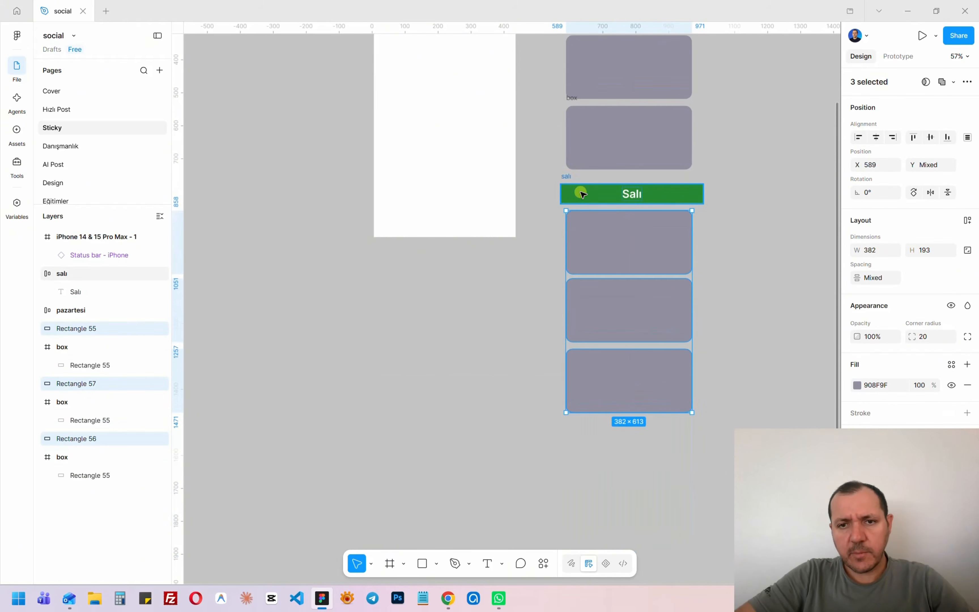
# Duplicate the Salı header below the lowest box and fill the copy with purple.
pyautogui.moveTo(571, 178); pyautogui.dragTo(576, 428)
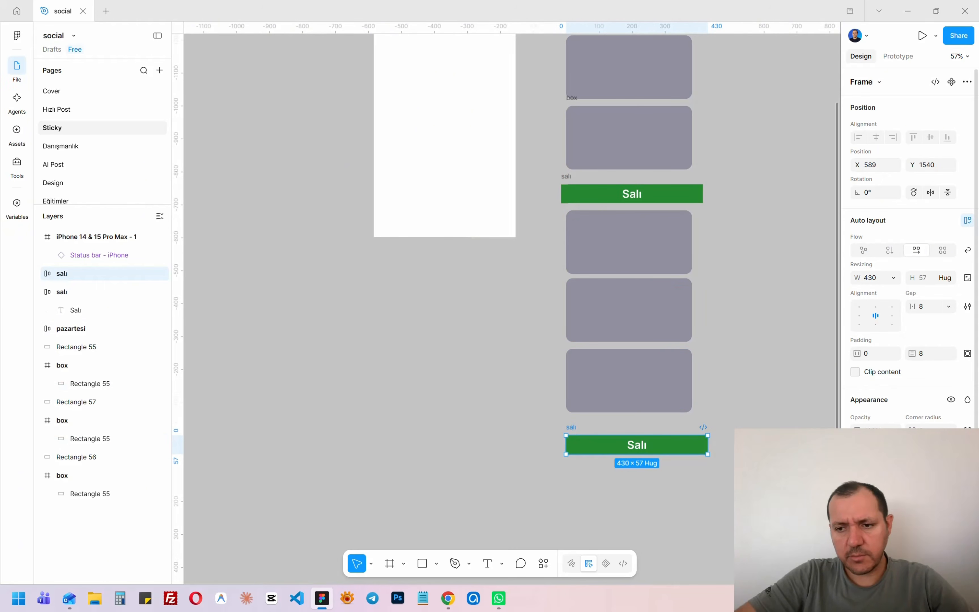
pyautogui.click(857, 476)
pyautogui.click(811, 481)
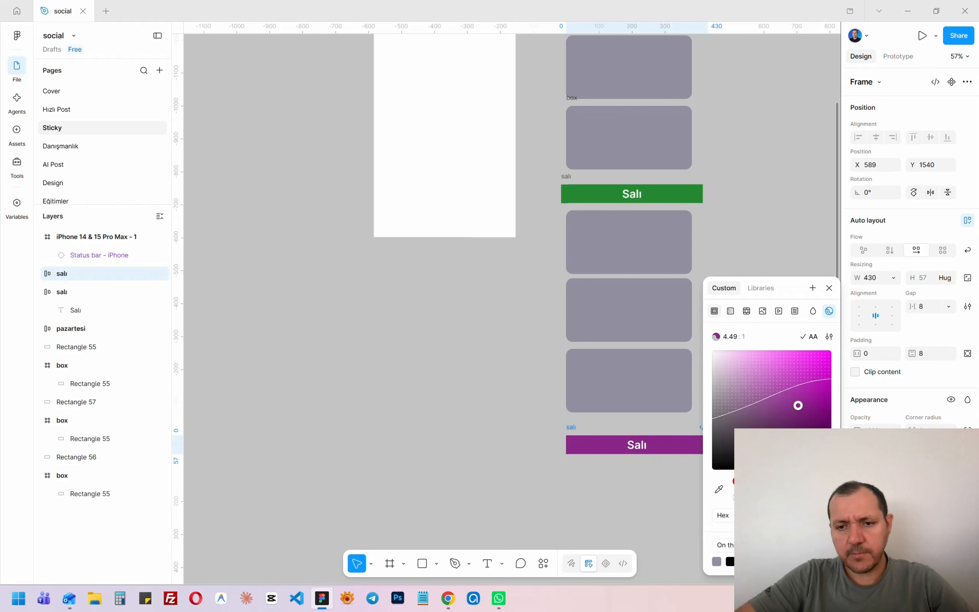
# Change the text of the purple header to Çarşamba.
pyautogui.doubleClick(636, 446)
pyautogui.doubleClick(636, 446)
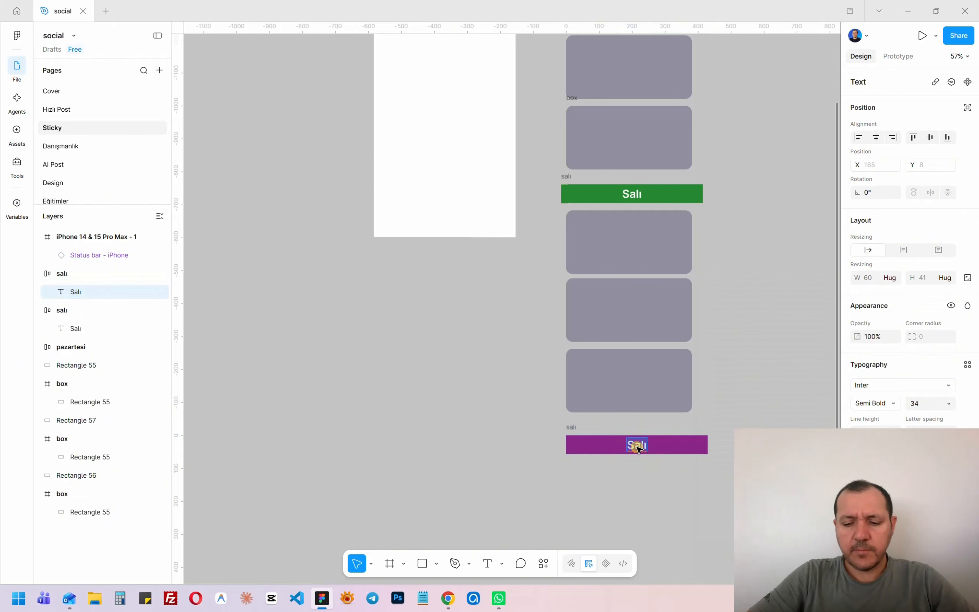
pyautogui.write('Çarşamba')
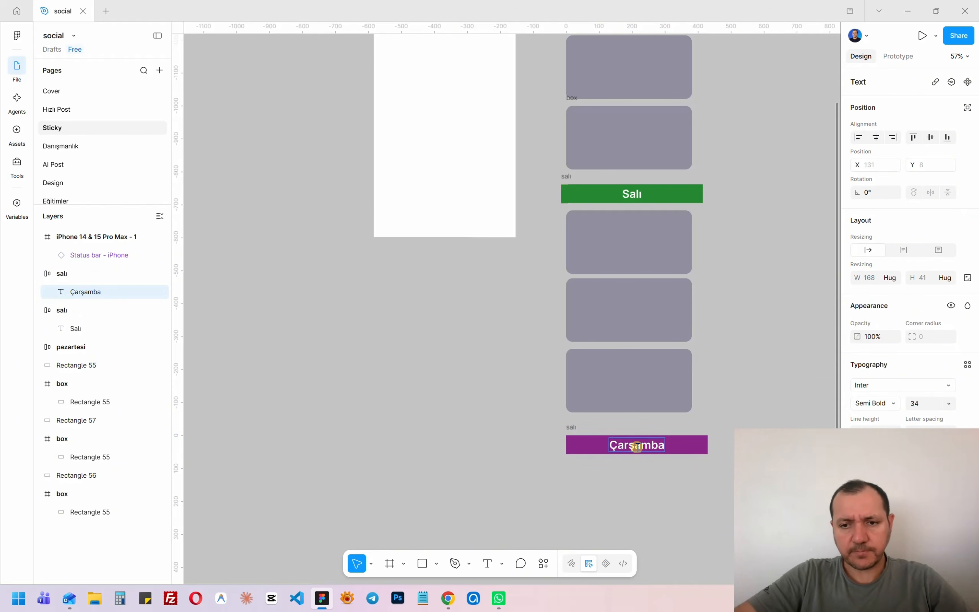
pyautogui.press('Escape')
# Duplicate the group of three grey boxes twice below the Çarşamba header, stacking six boxes there.
pyautogui.moveTo(744, 409); pyautogui.dragTo(601, 519)
pyautogui.scroll(-3, 550, 207)
pyautogui.scroll(-3, 567, 343)
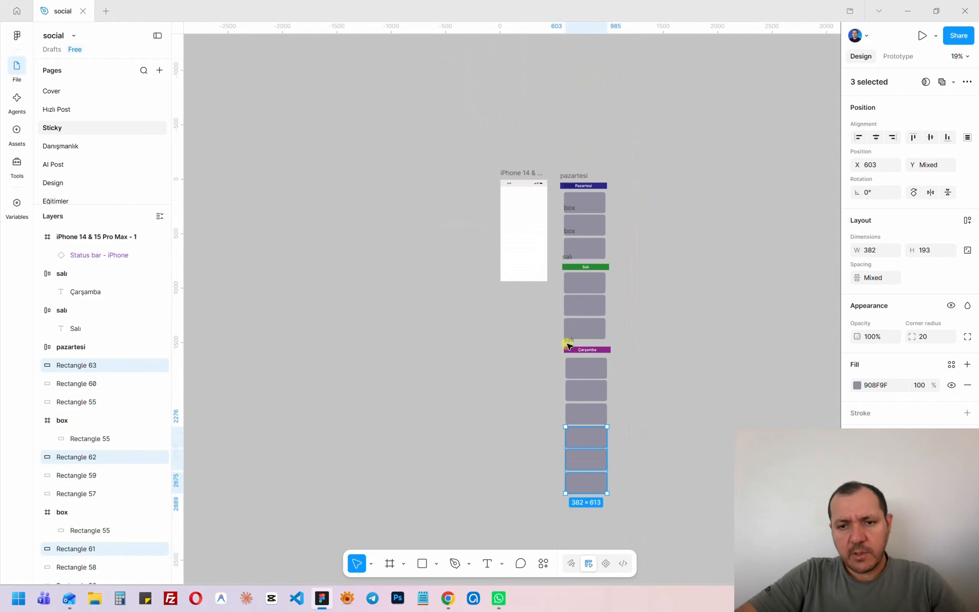
# Move the iPhone 14 & 15 Pro Max frame away from the content column, to about X -447, Y 23.
pyautogui.moveTo(526, 173); pyautogui.dragTo(476, 173)
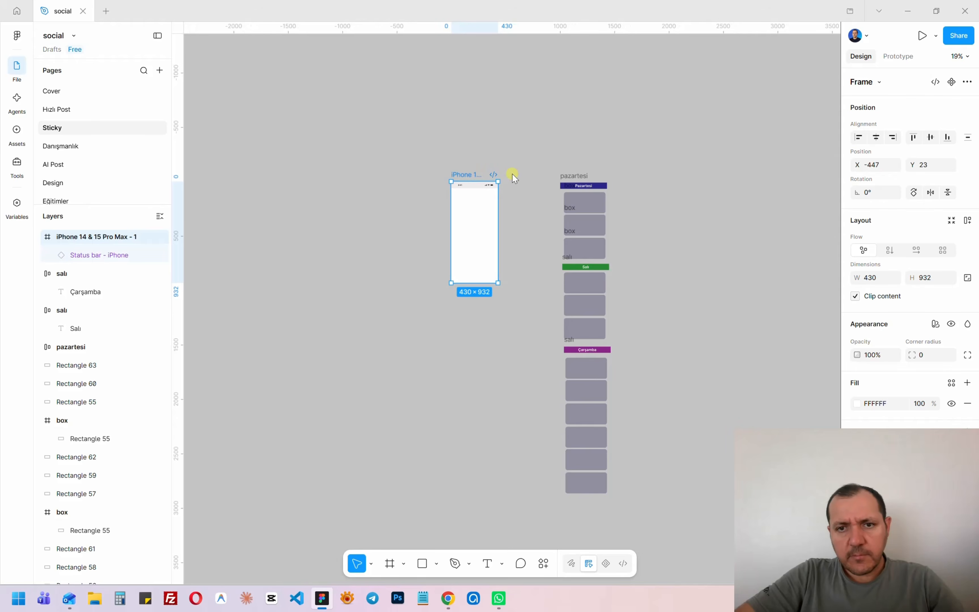
pyautogui.scroll(3, 612, 220)
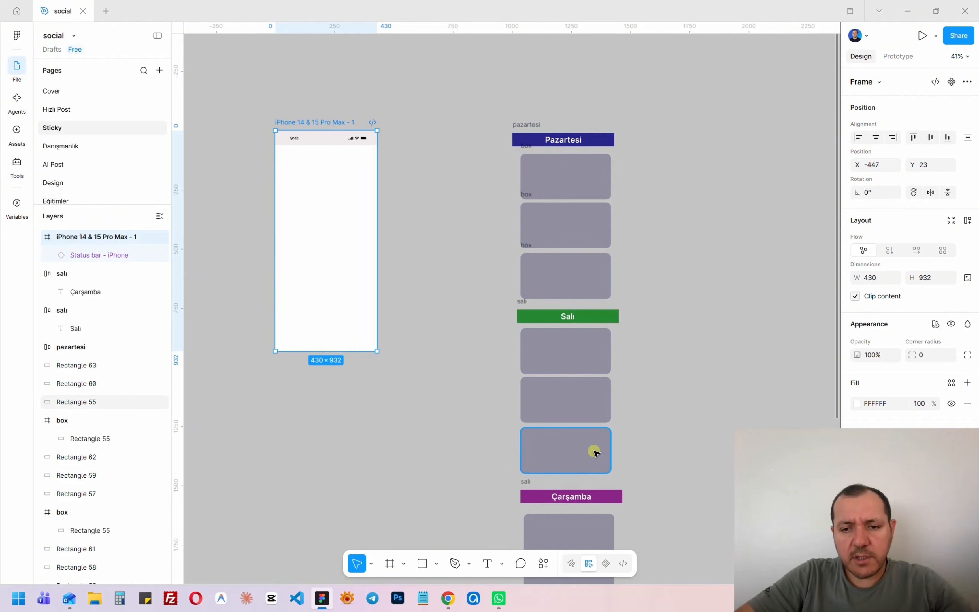
pyautogui.scroll(-1, 607, 429)
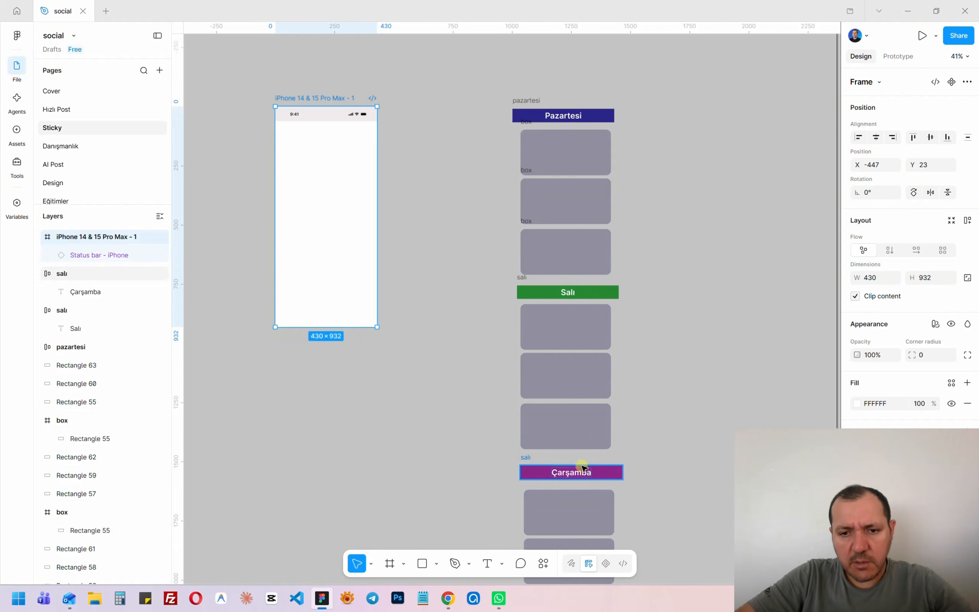
# Change the fill of the Çarşamba header to a bright red.
pyautogui.click(525, 457)
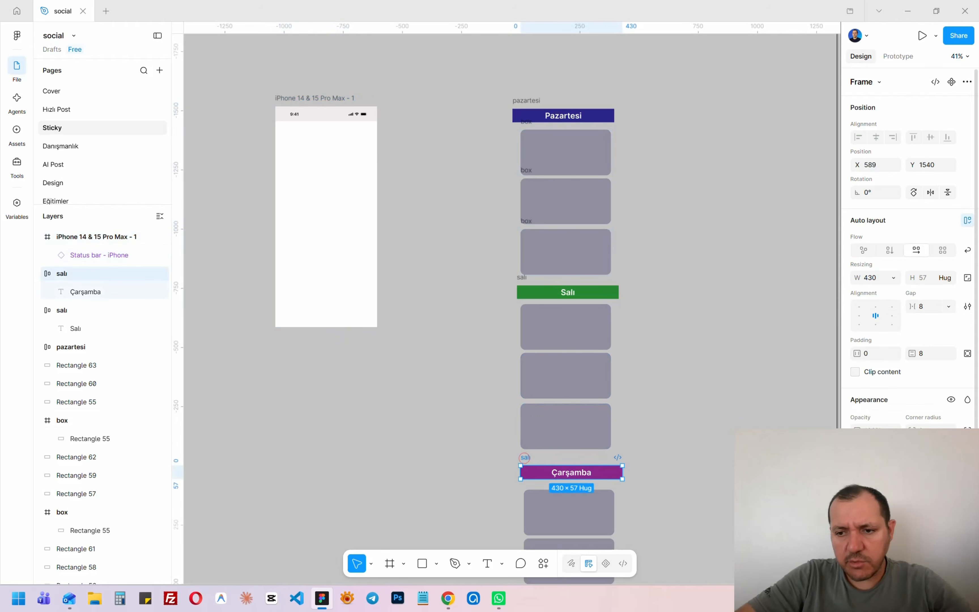
pyautogui.click(858, 479)
pyautogui.click(827, 481)
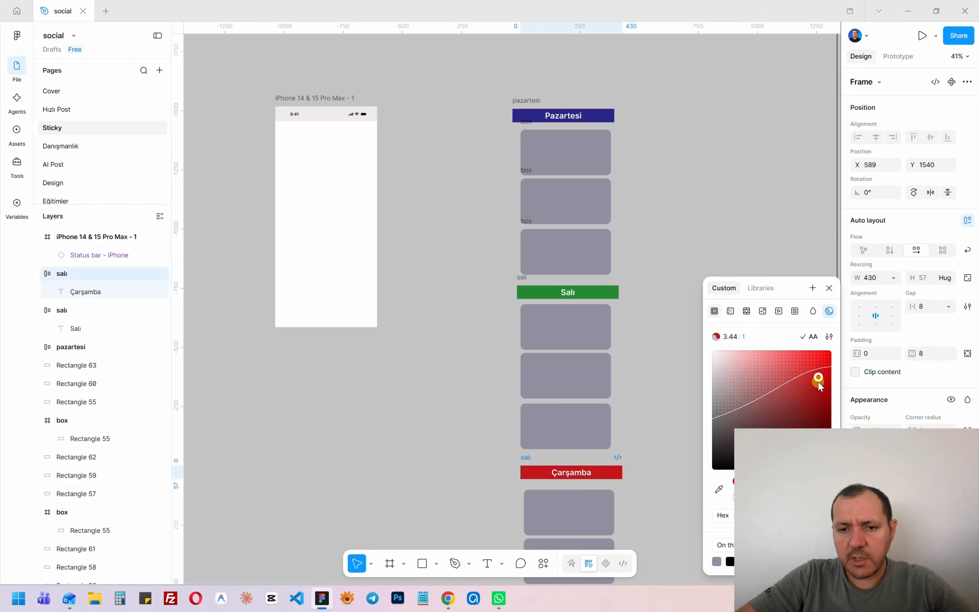
pyautogui.click(828, 288)
pyautogui.click(712, 228)
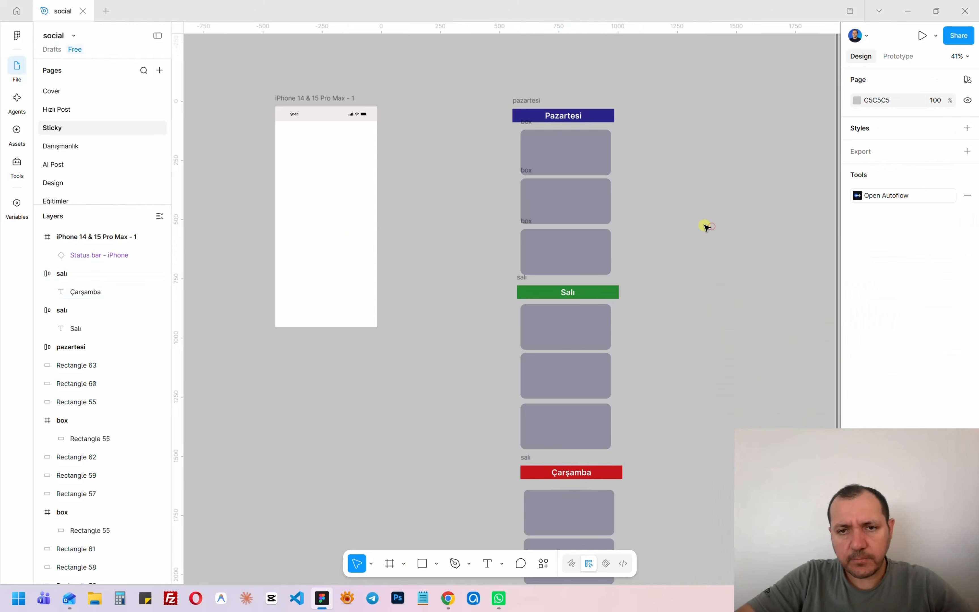
# Align all day headers and boxes on their horizontal centers and set the vertical spacing between them to 32.
pyautogui.moveTo(471, 79); pyautogui.dragTo(644, 490)
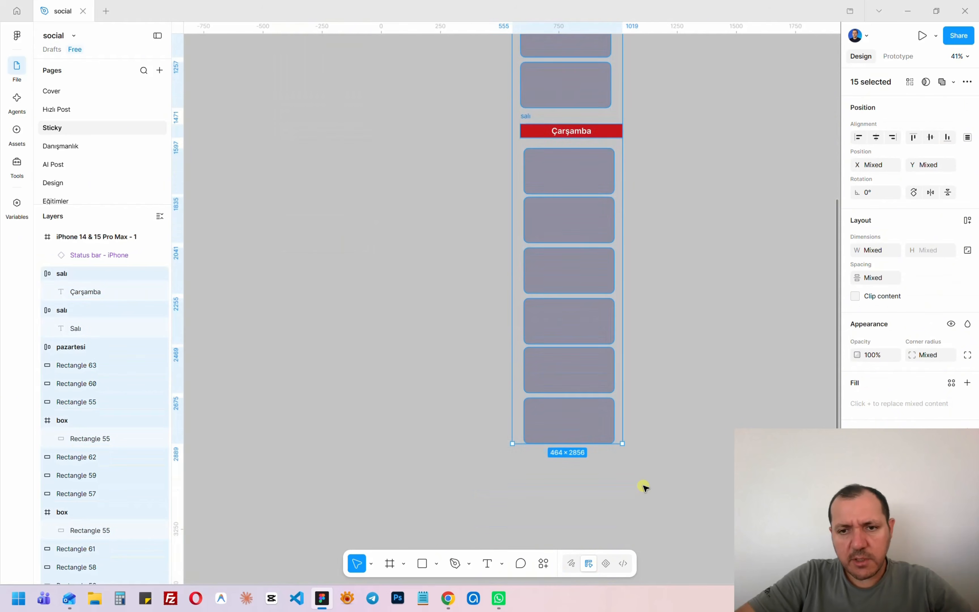
pyautogui.scroll(7, 671, 470)
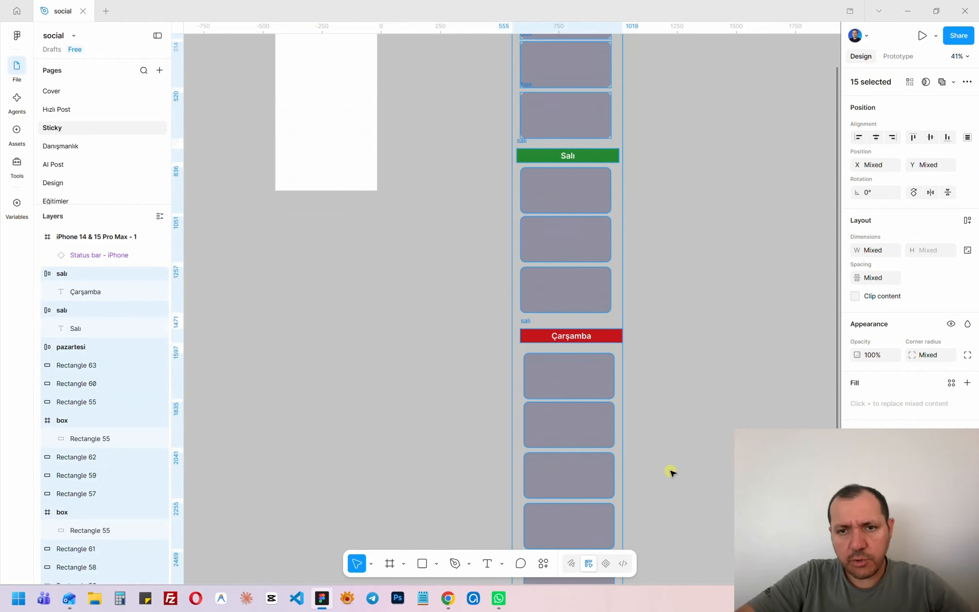
pyautogui.click(876, 138)
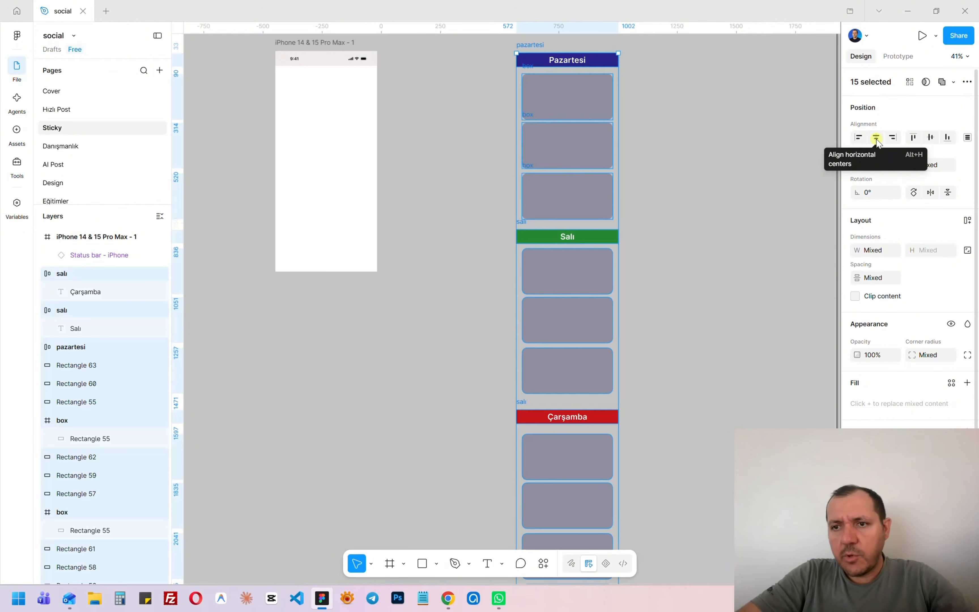
pyautogui.click(872, 277)
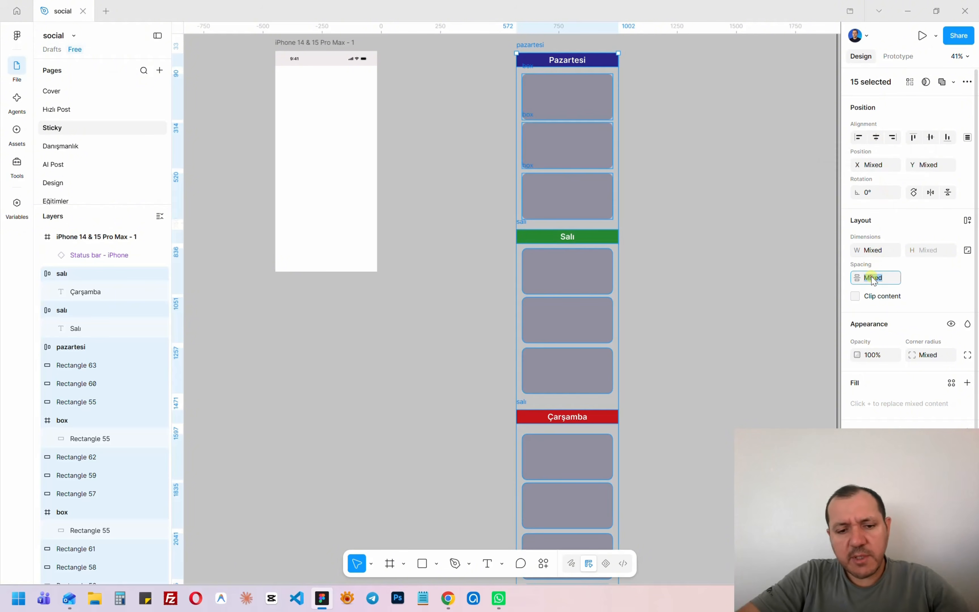
pyautogui.write('32')
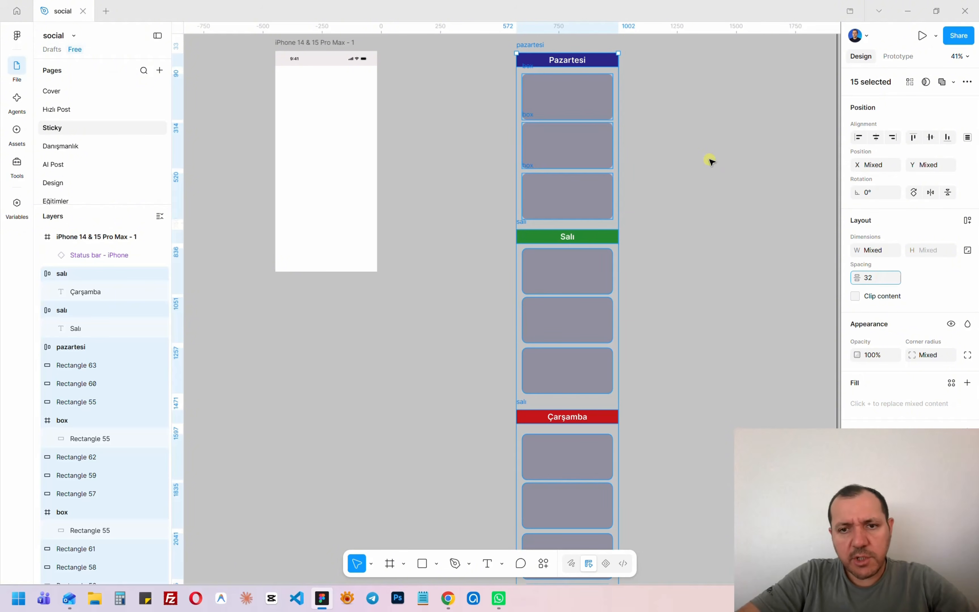
pyautogui.press('Return')
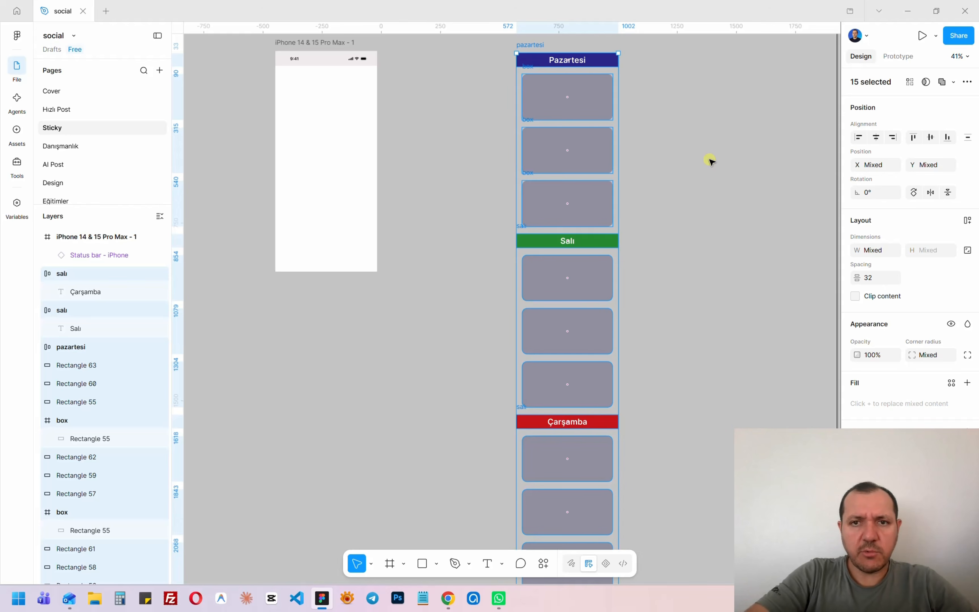
# Wrap the selected headers and boxes in one frame and rename it as body.
pyautogui.hotkey('ctrl', 'alt', 'g')
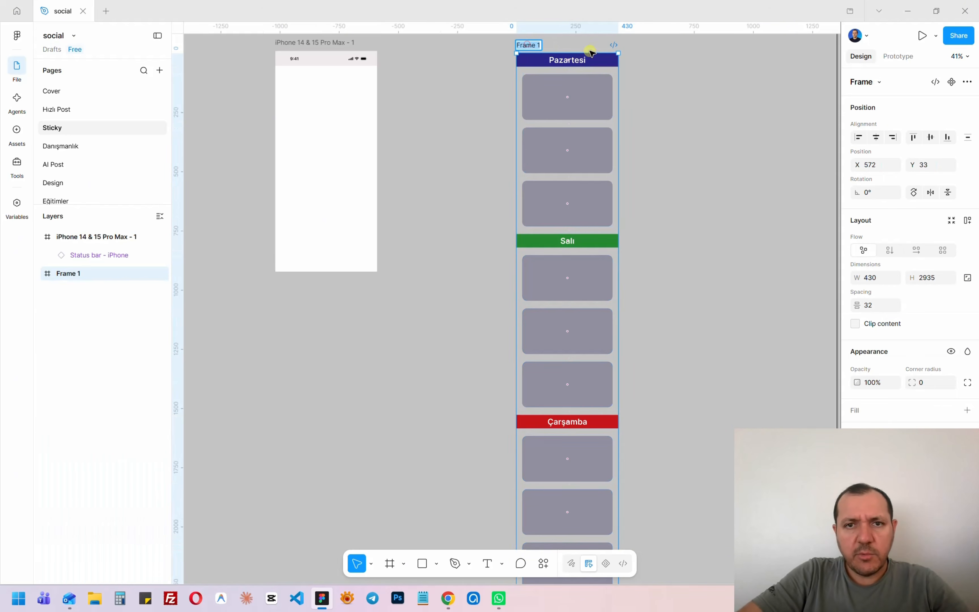
pyautogui.doubleClick(528, 45)
pyautogui.write('bod')
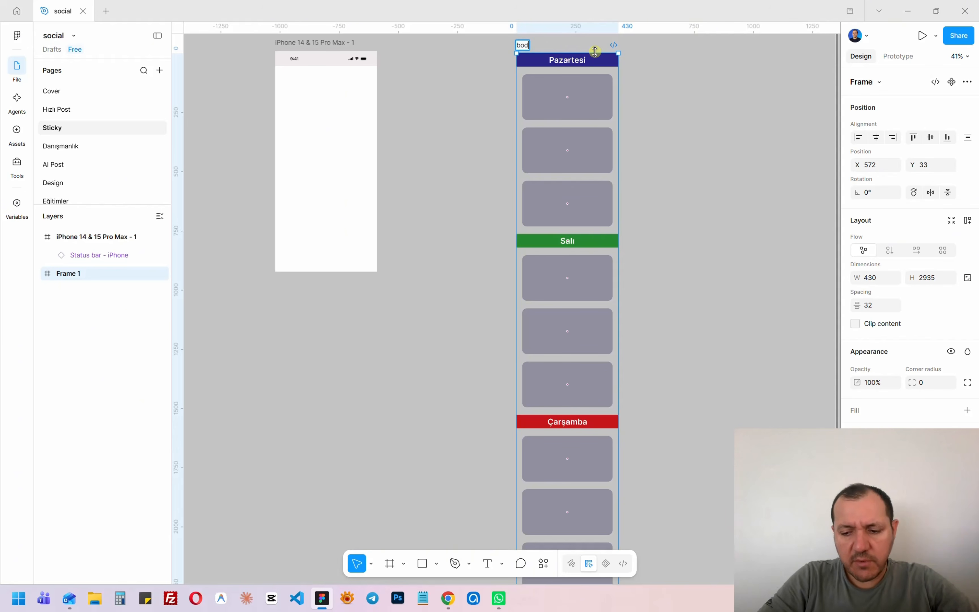
pyautogui.write('y')
pyautogui.press('Return')
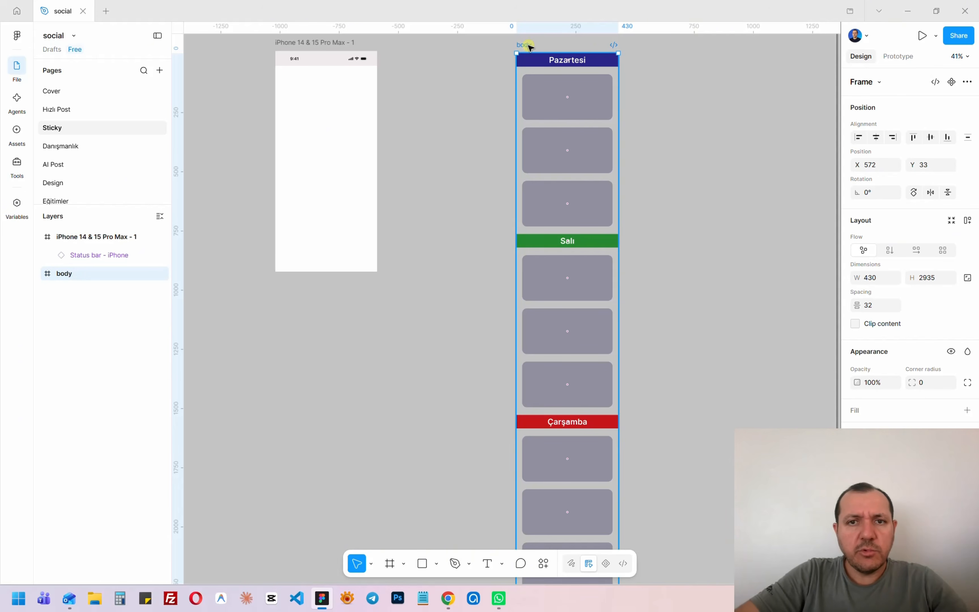
# Place the body frame inside the iPhone frame directly below the status bar, at X 0, Y 62.
pyautogui.moveTo(529, 47); pyautogui.dragTo(295, 69)
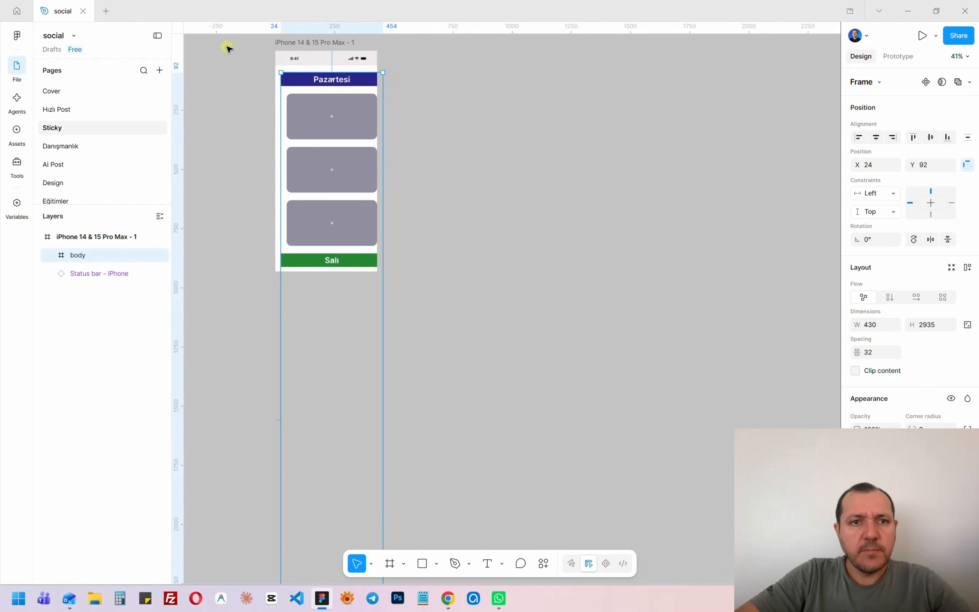
pyautogui.scroll(5, 227, 48)
pyautogui.moveTo(447, 137); pyautogui.dragTo(430, 116)
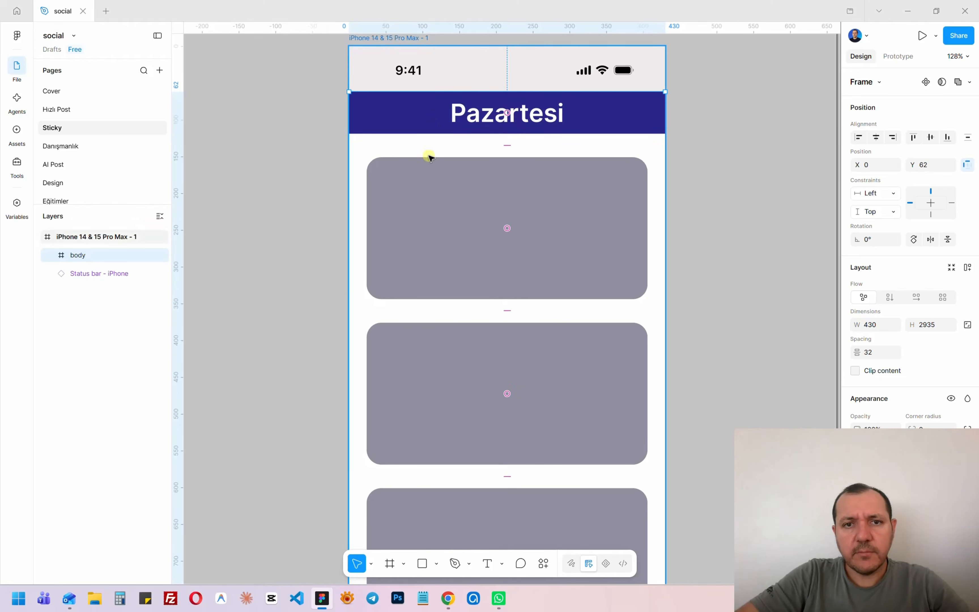
pyautogui.scroll(-7, 429, 159)
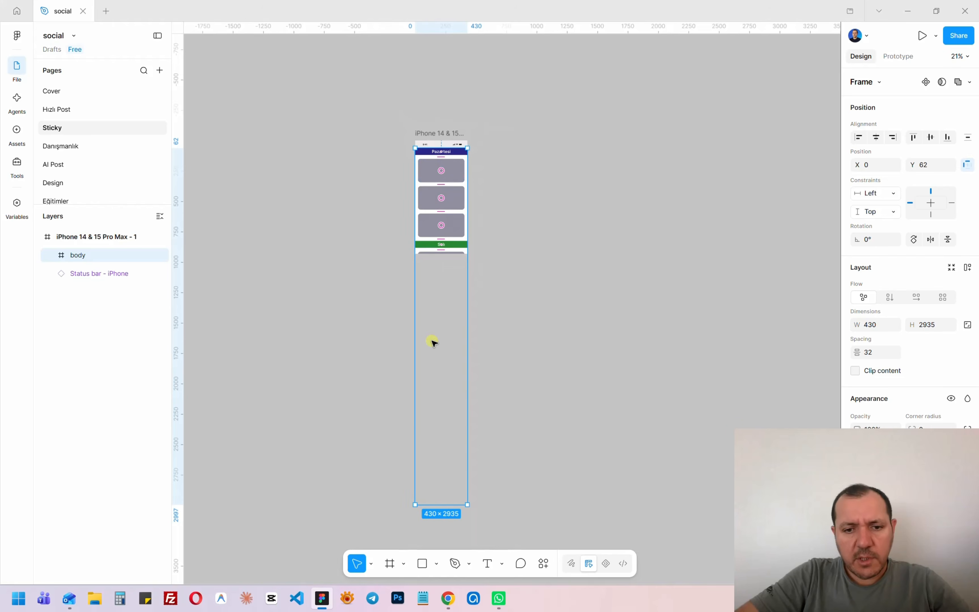
# Shorten the body frame to a height of 870, ending at the bottom edge of the iPhone frame.
pyautogui.moveTo(438, 506); pyautogui.dragTo(437, 251)
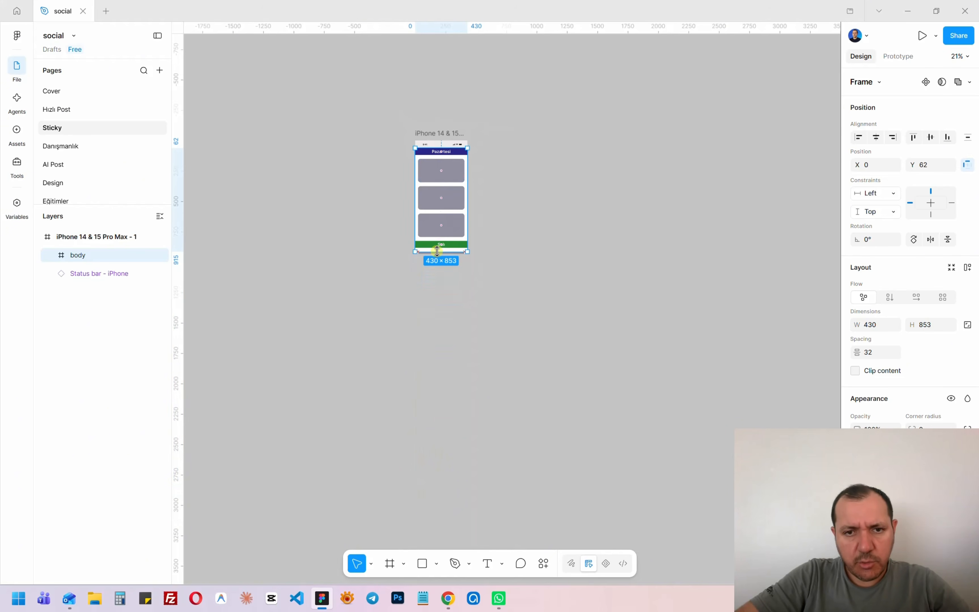
pyautogui.scroll(10, 438, 255)
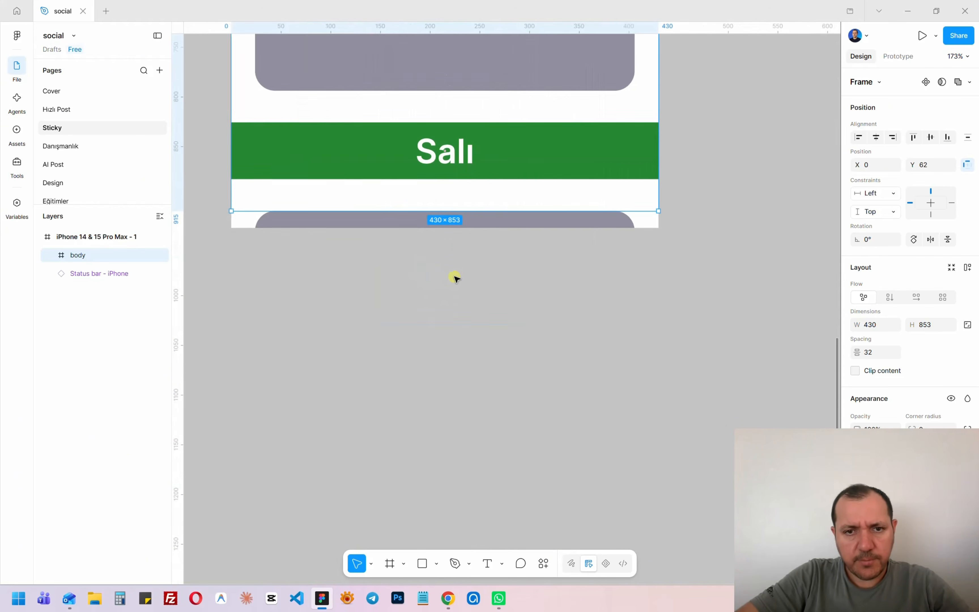
pyautogui.moveTo(263, 211); pyautogui.dragTo(264, 227)
pyautogui.scroll(-10, 545, 331)
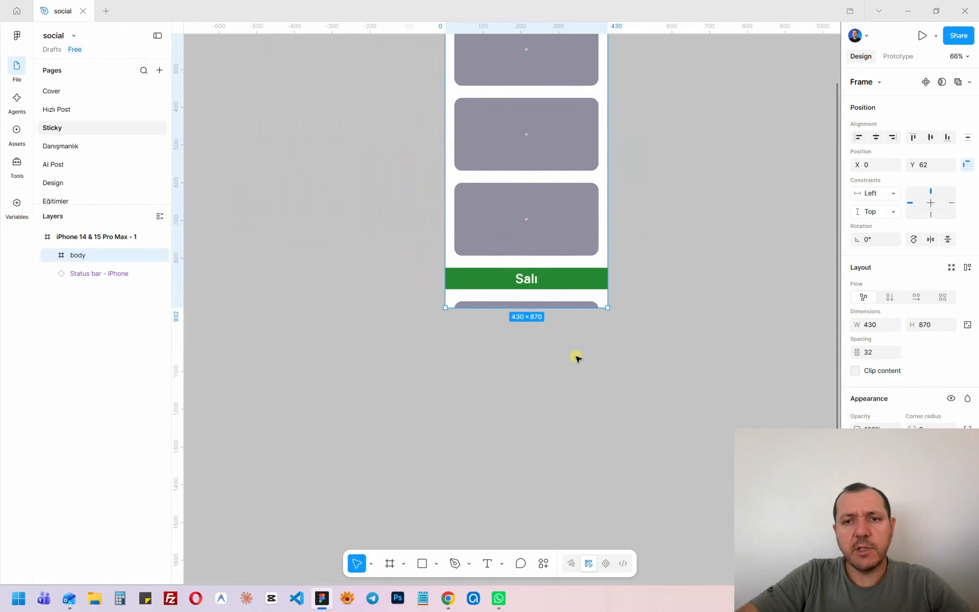
pyautogui.click(678, 240)
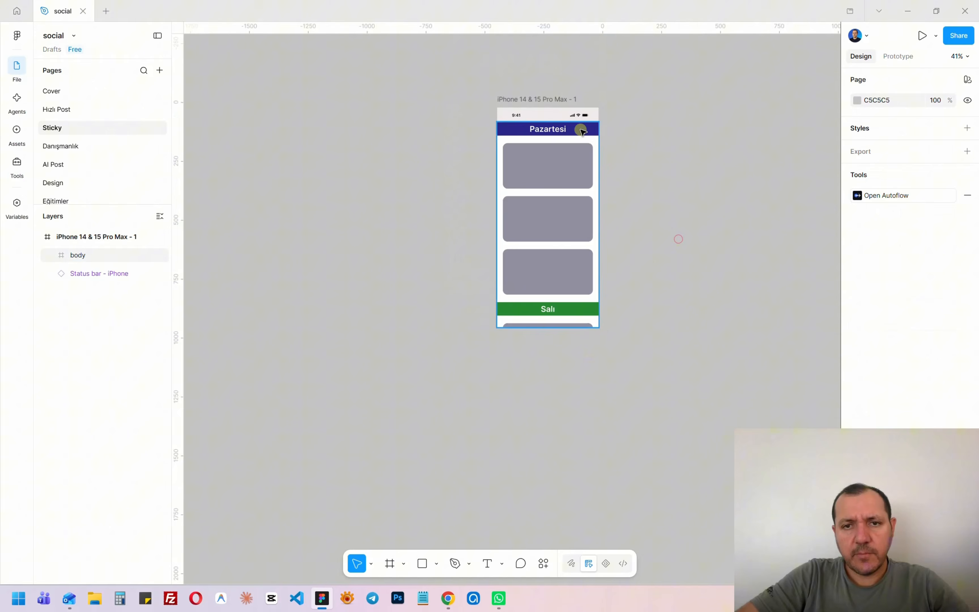
# Reorder the iPhone frame's layers so the status bar sits above the body frame, and expand the body layer.
pyautogui.click(565, 102)
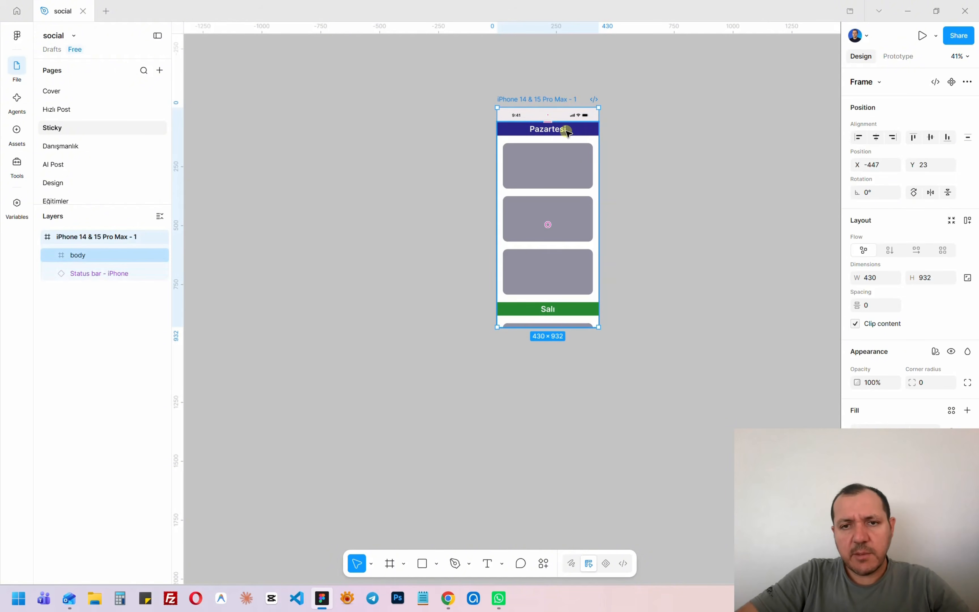
pyautogui.click(59, 254)
pyautogui.click(49, 256)
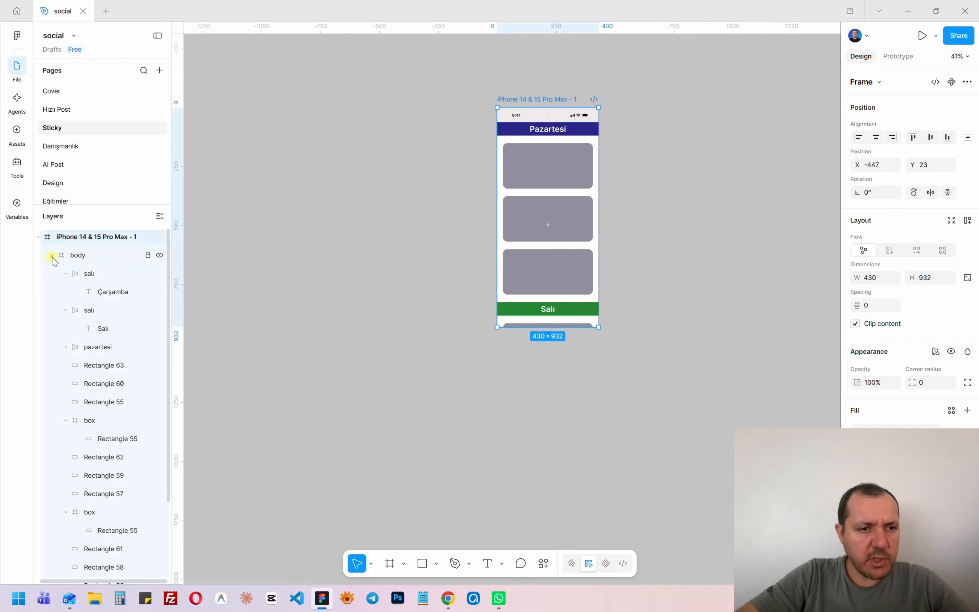
pyautogui.hotkey('alt', 'l')
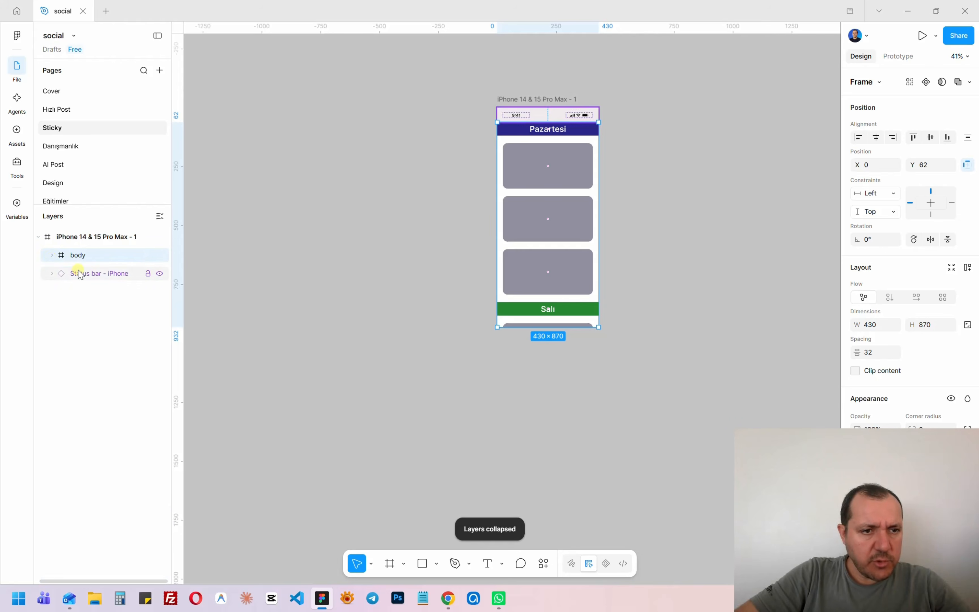
pyautogui.moveTo(87, 273); pyautogui.dragTo(82, 249)
pyautogui.click(56, 276)
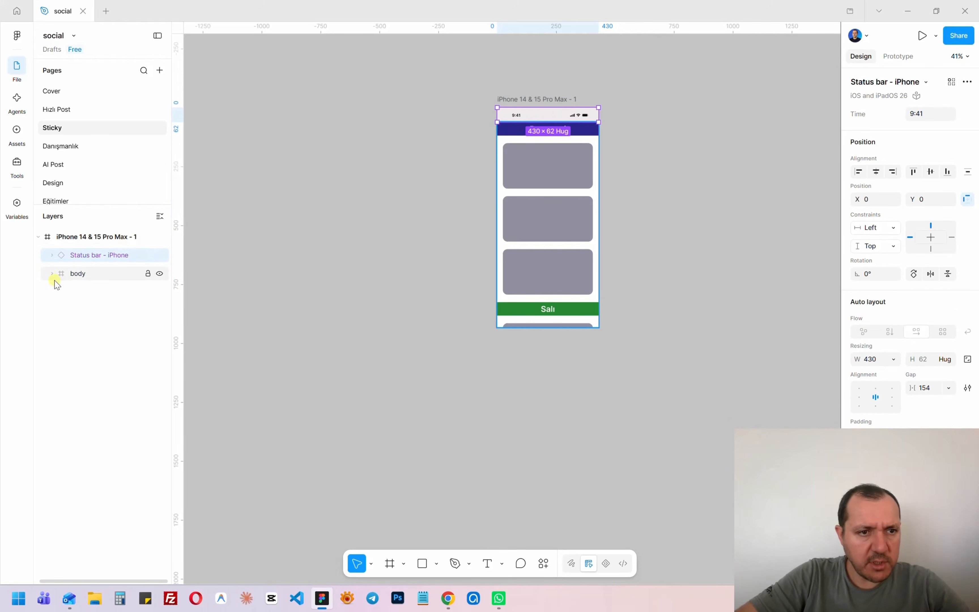
pyautogui.click(52, 274)
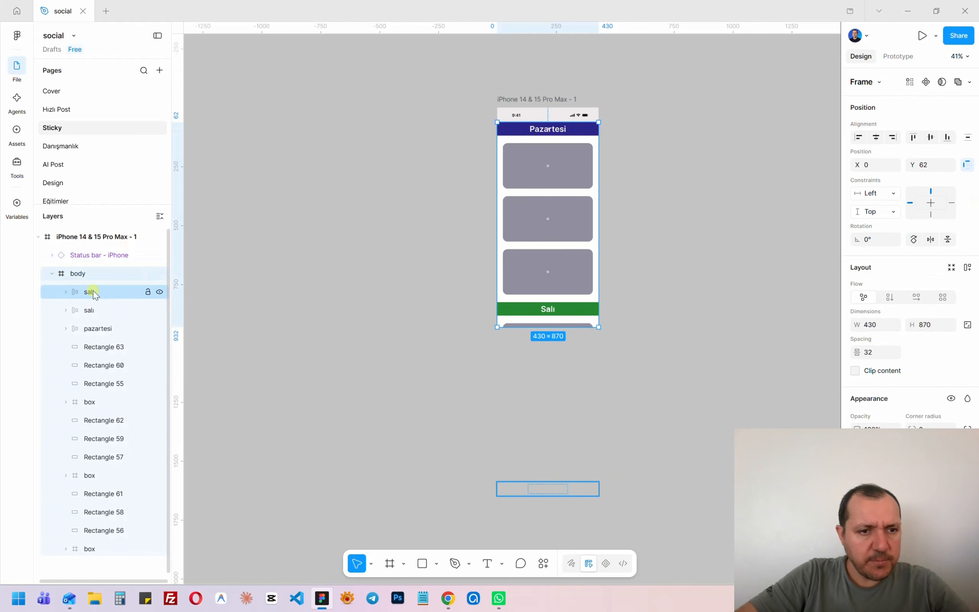
# Turn off content clipping on the iPhone frame to view the full length of the body content.
pyautogui.click(550, 109)
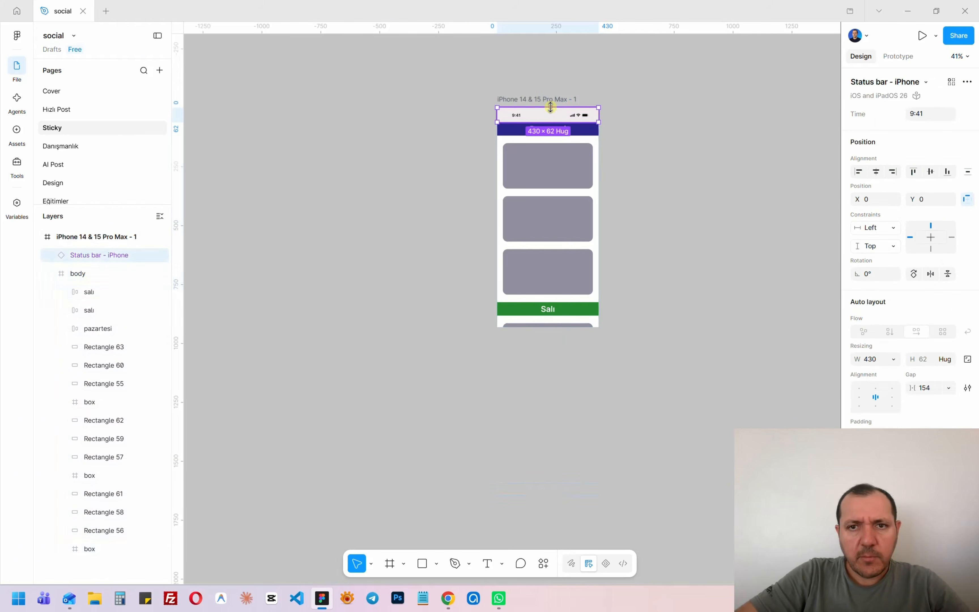
pyautogui.click(556, 101)
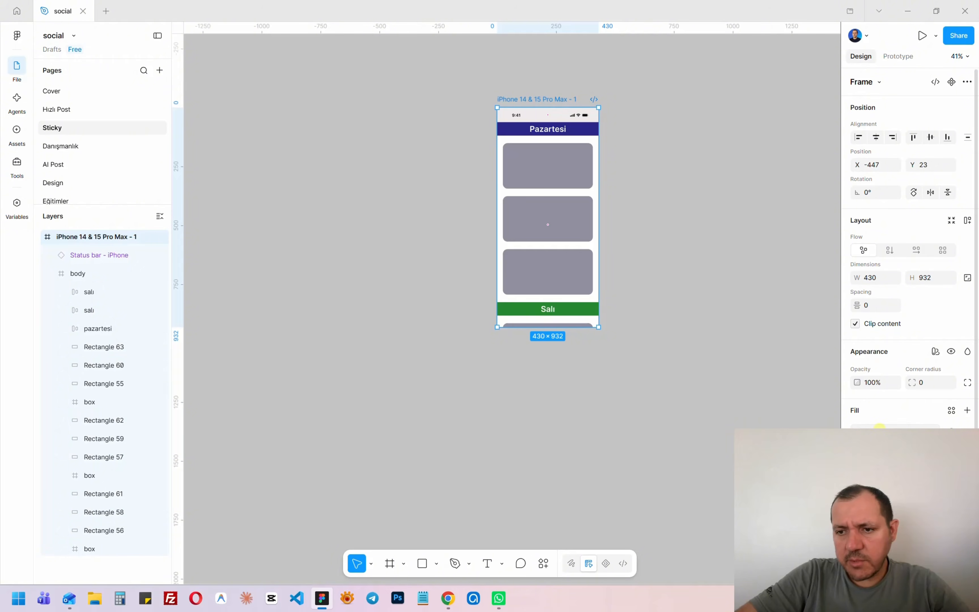
pyautogui.click(855, 324)
pyautogui.scroll(-10, 716, 334)
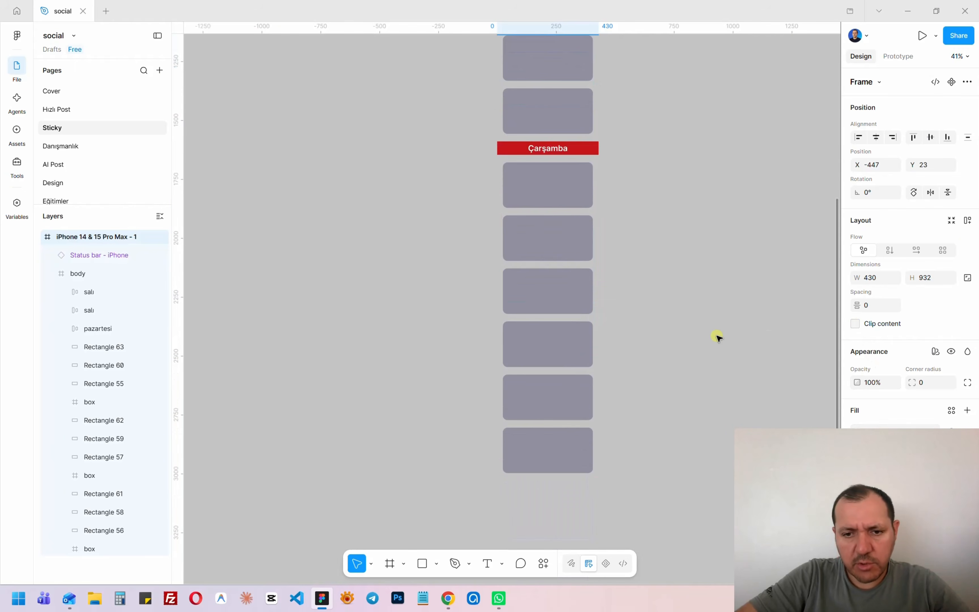
pyautogui.scroll(-3, 664, 327)
# Rename the layer of the red Çarşamba header inside the body frame as çarşamba.
pyautogui.click(608, 186)
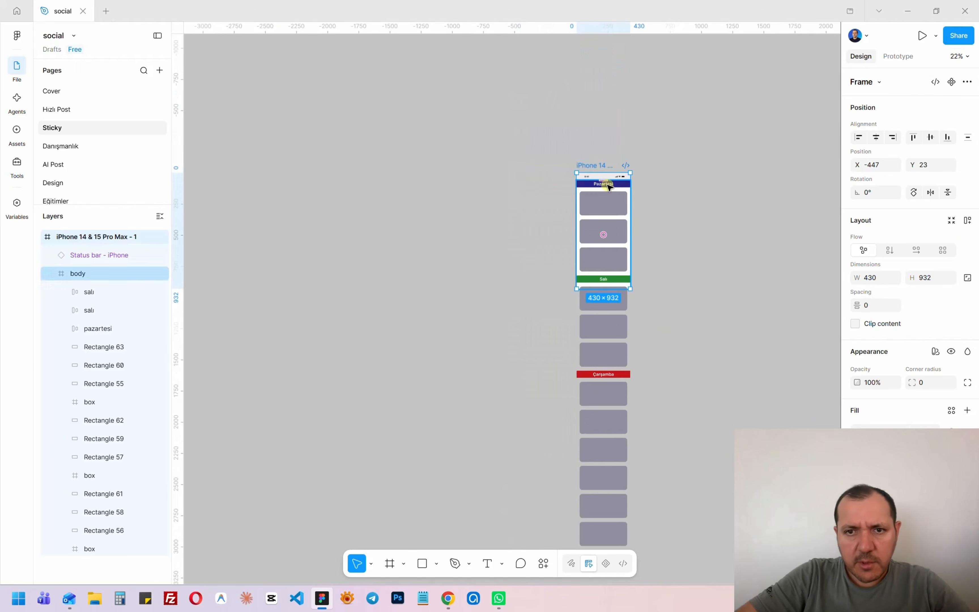
pyautogui.click(608, 186)
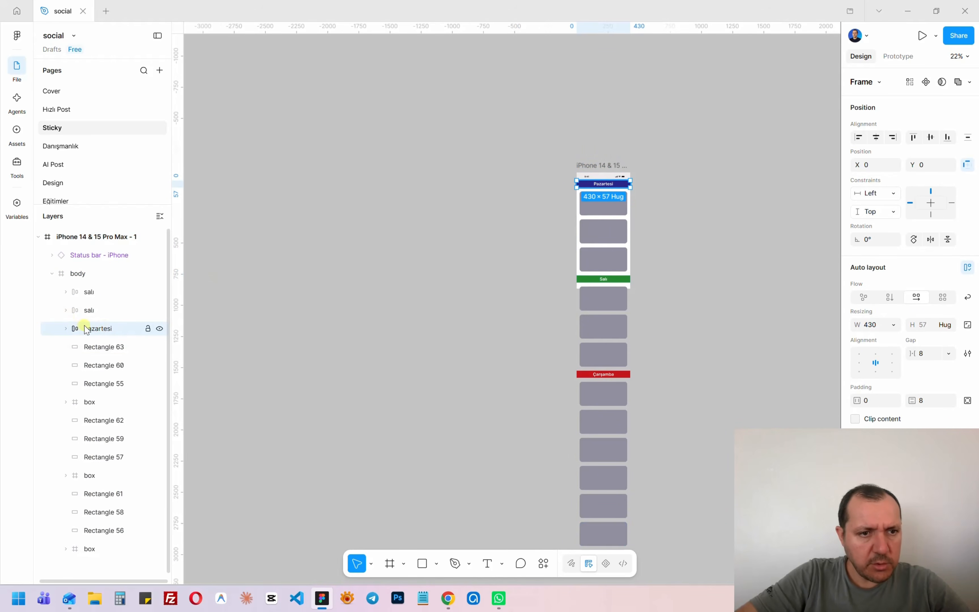
pyautogui.click(90, 311)
pyautogui.click(89, 294)
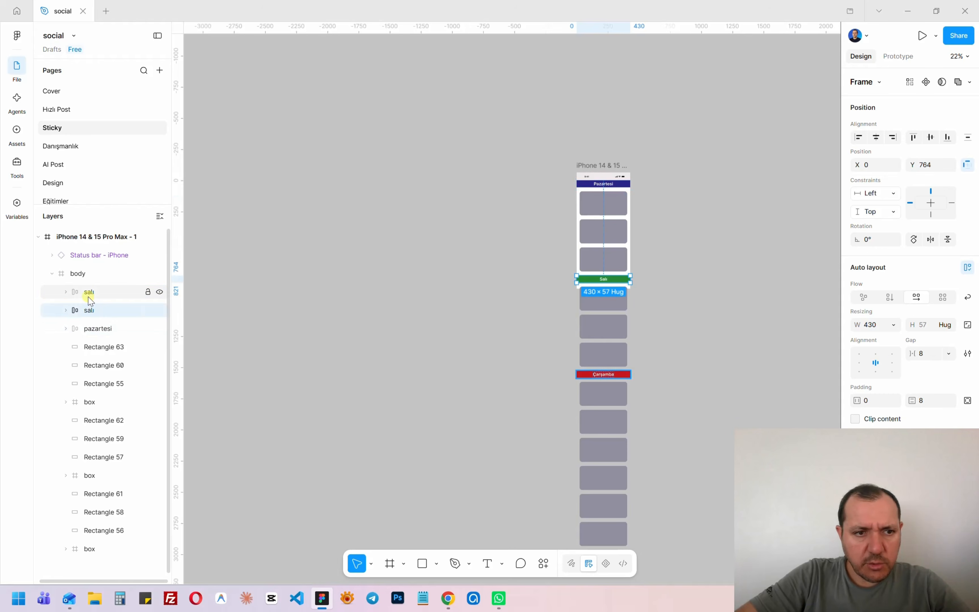
pyautogui.doubleClick(89, 295)
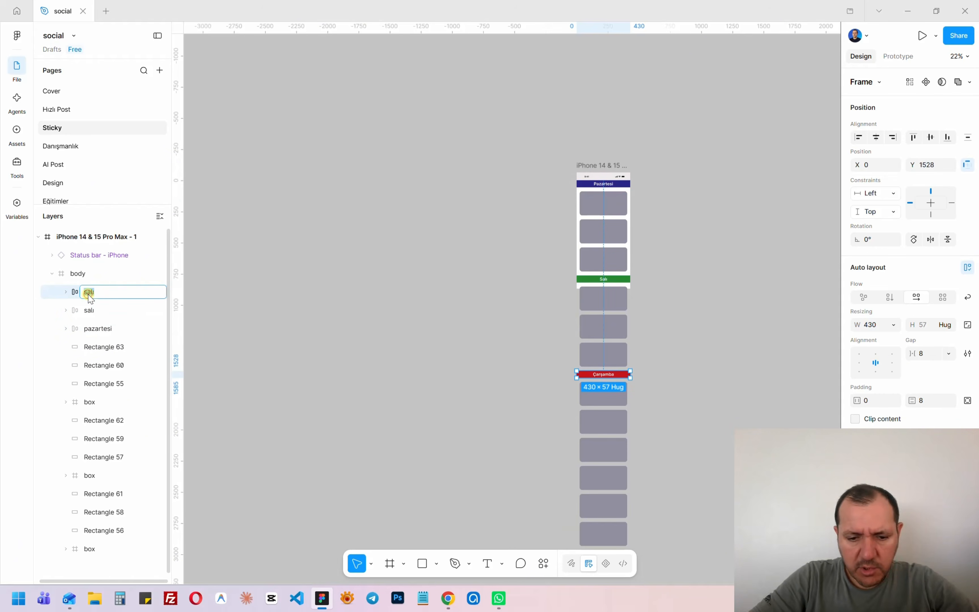
pyautogui.write('çarşamba')
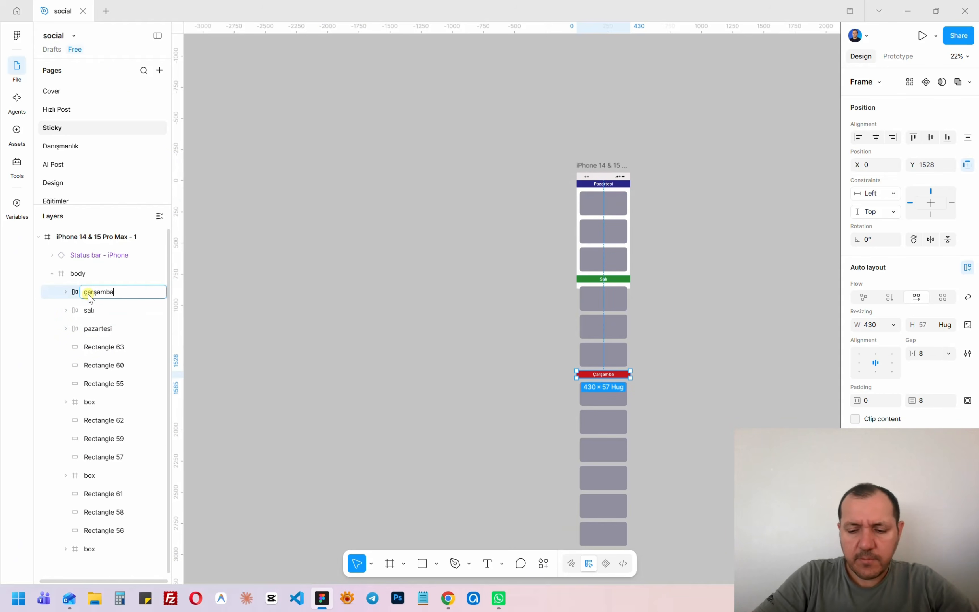
pyautogui.press('Return')
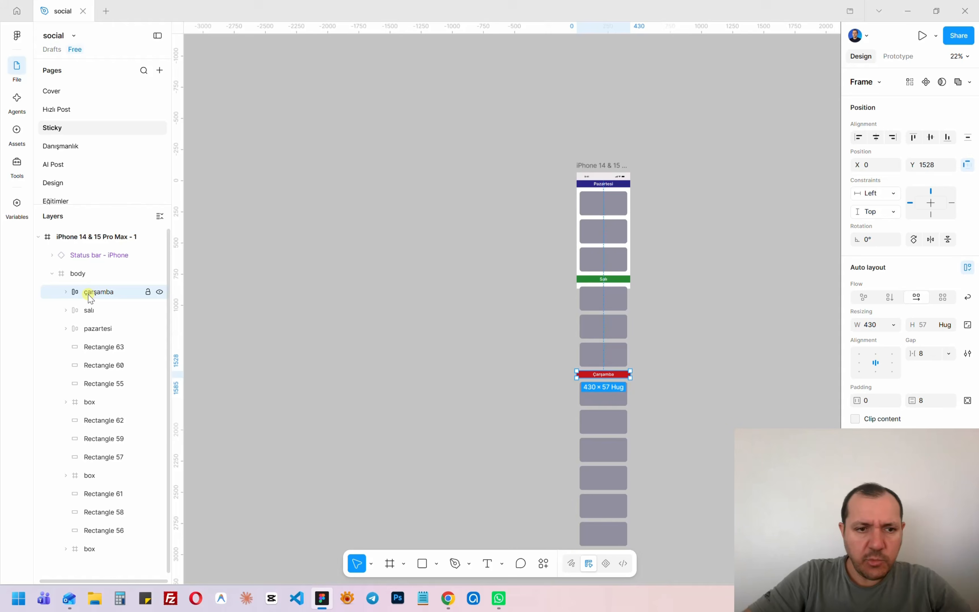
# Check the three day header layers in the body frame and turn content clipping back on for the iPhone frame.
pyautogui.click(100, 329)
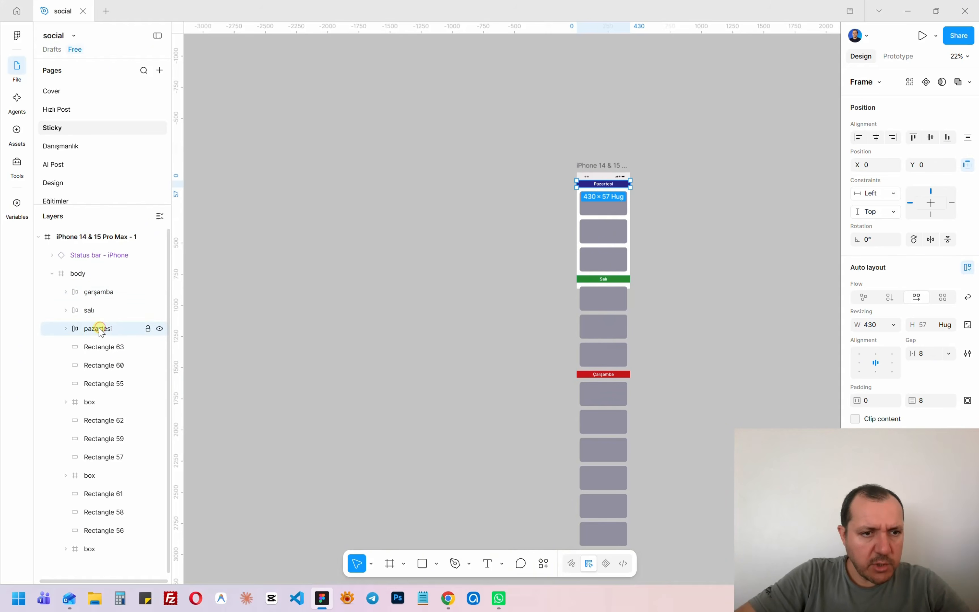
pyautogui.click(88, 310)
pyautogui.click(98, 292)
pyautogui.click(89, 310)
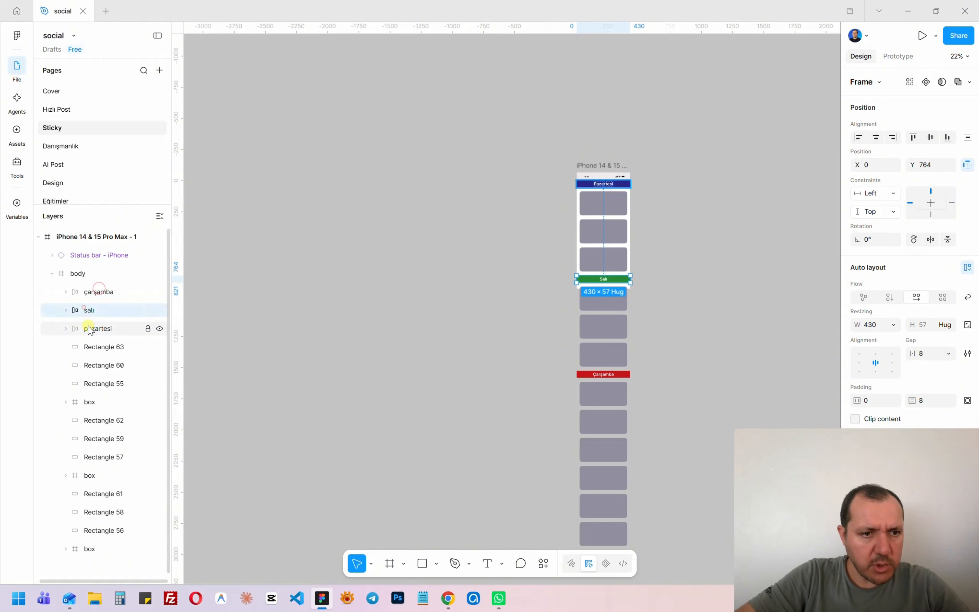
pyautogui.click(87, 327)
pyautogui.click(606, 165)
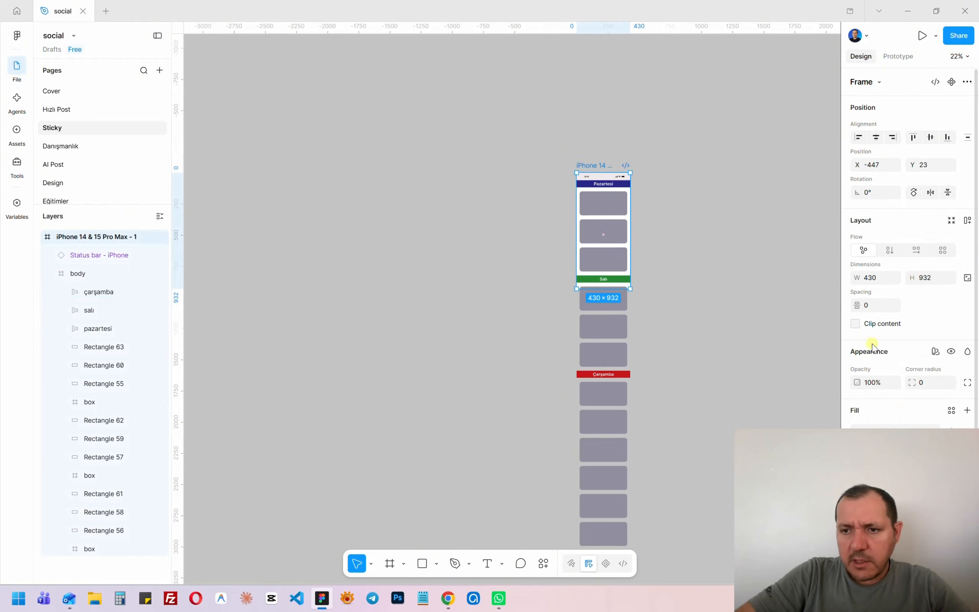
pyautogui.click(856, 323)
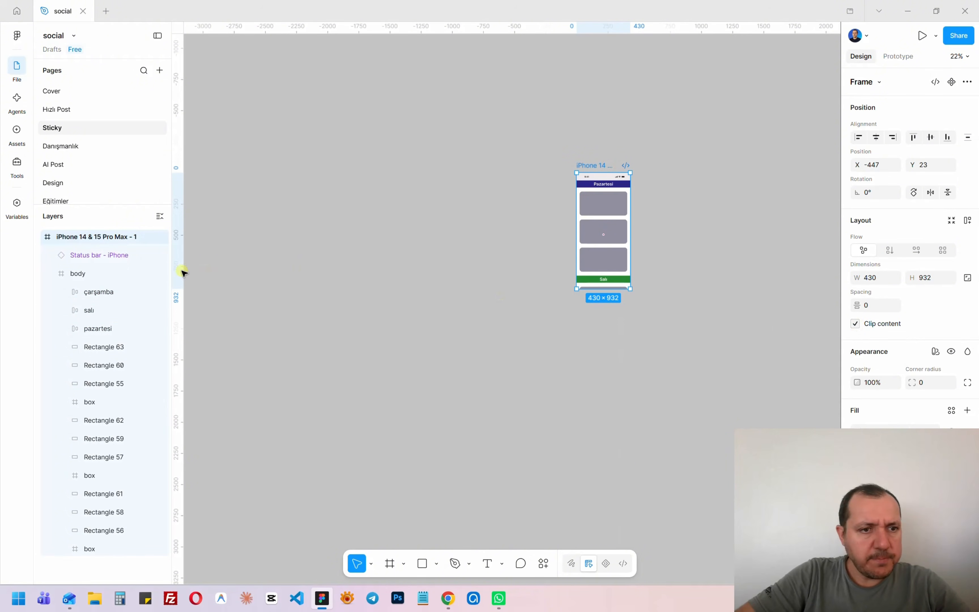
# Set the prototype scroll position of the pazartesi, salı and çarşamba headers together to Sticky (stop at top edge).
pyautogui.keyDown('shift'); pyautogui.click(88, 322); pyautogui.keyUp('shift')
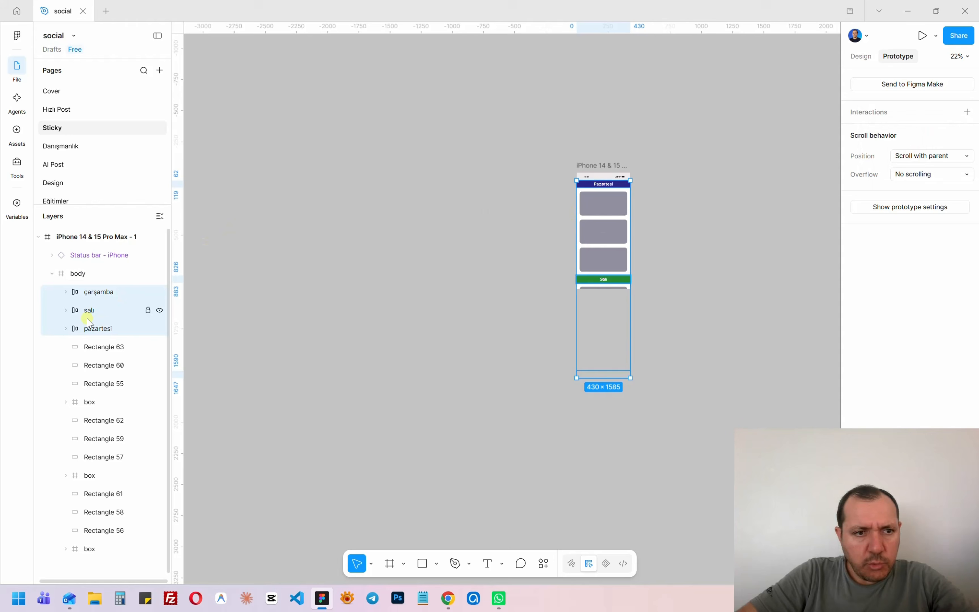
pyautogui.click(929, 158)
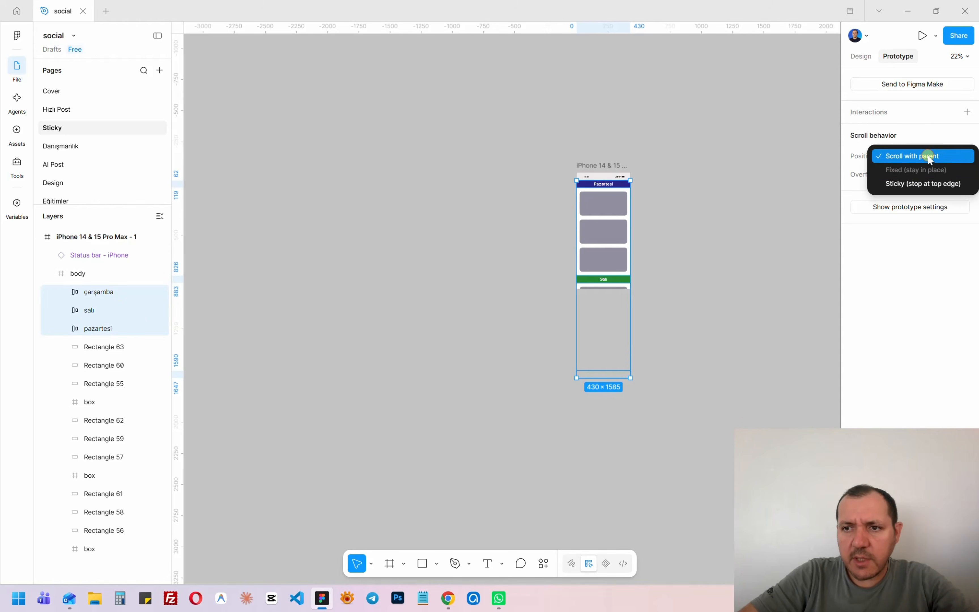
pyautogui.click(688, 122)
# Preview the iPhone frame's prototype beside the design and test whether its content scrolls.
pyautogui.click(611, 166)
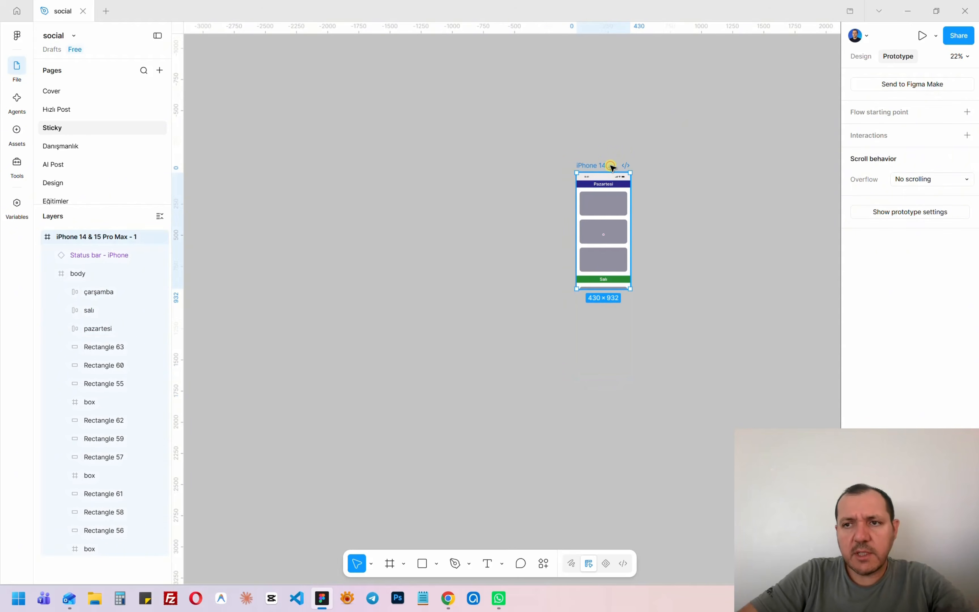
pyautogui.hotkey('shift', 'space')
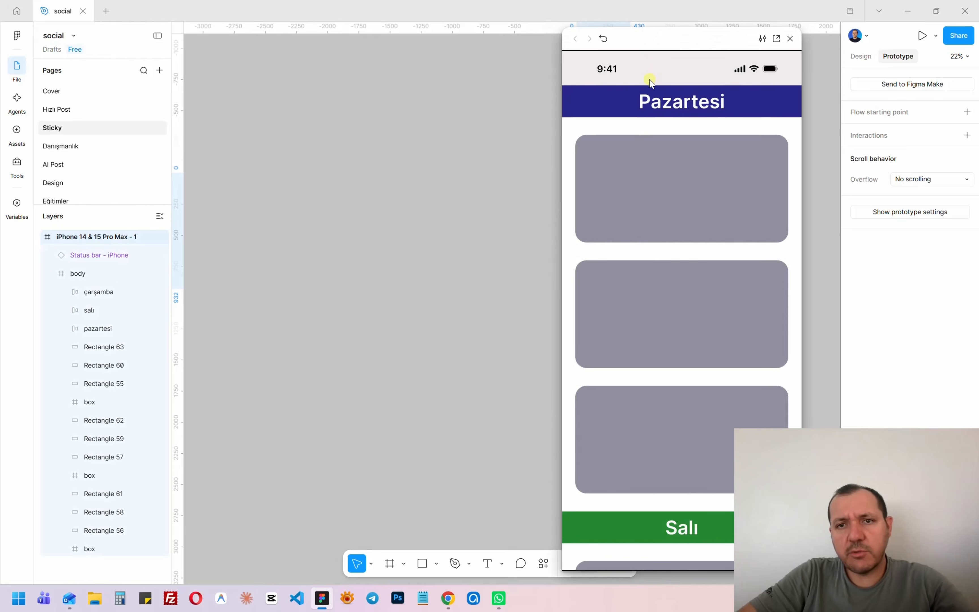
pyautogui.moveTo(671, 42); pyautogui.dragTo(393, 42)
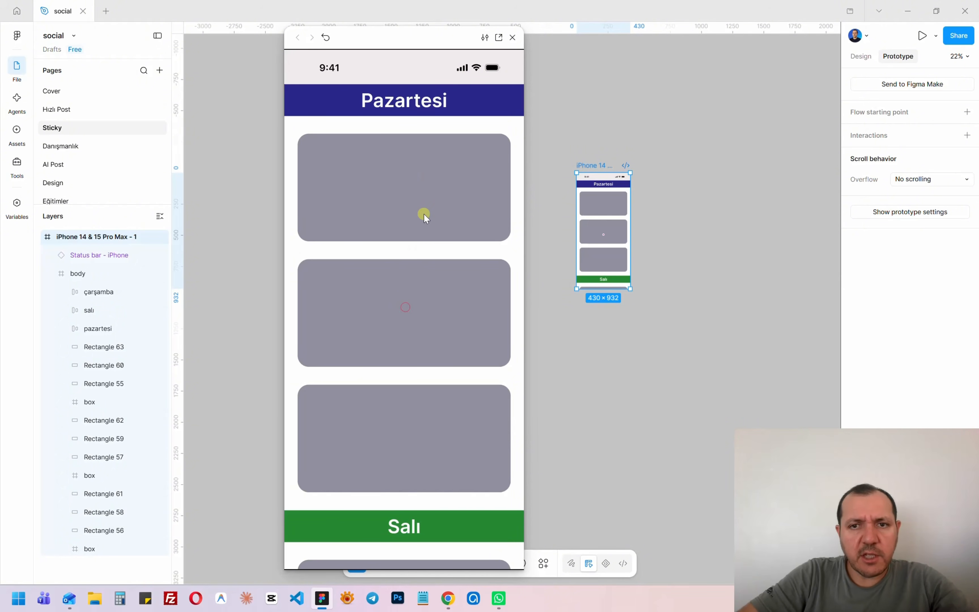
pyautogui.click(431, 177)
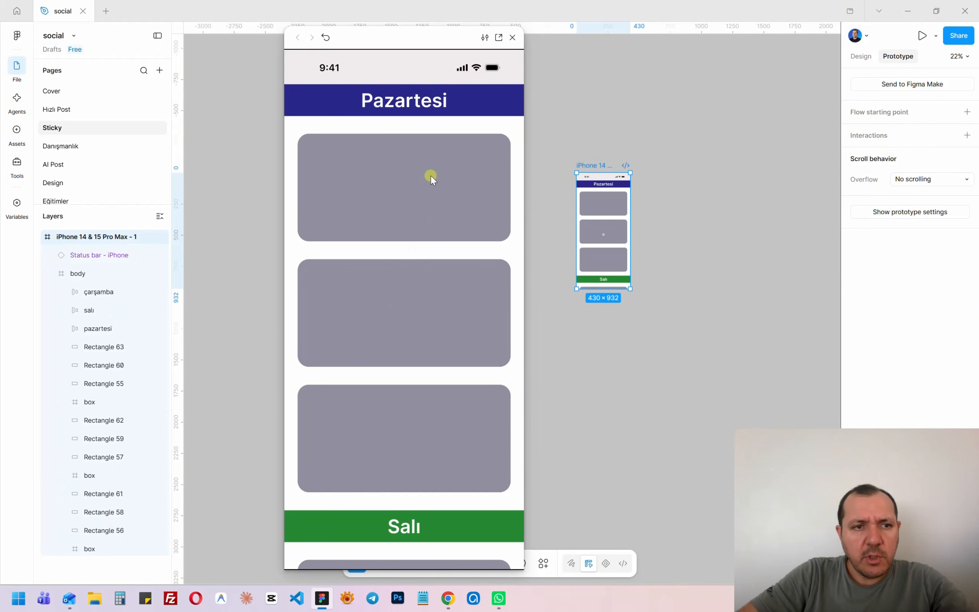
# Set the body frame's scroll overflow to Vertical.
pyautogui.click(594, 197)
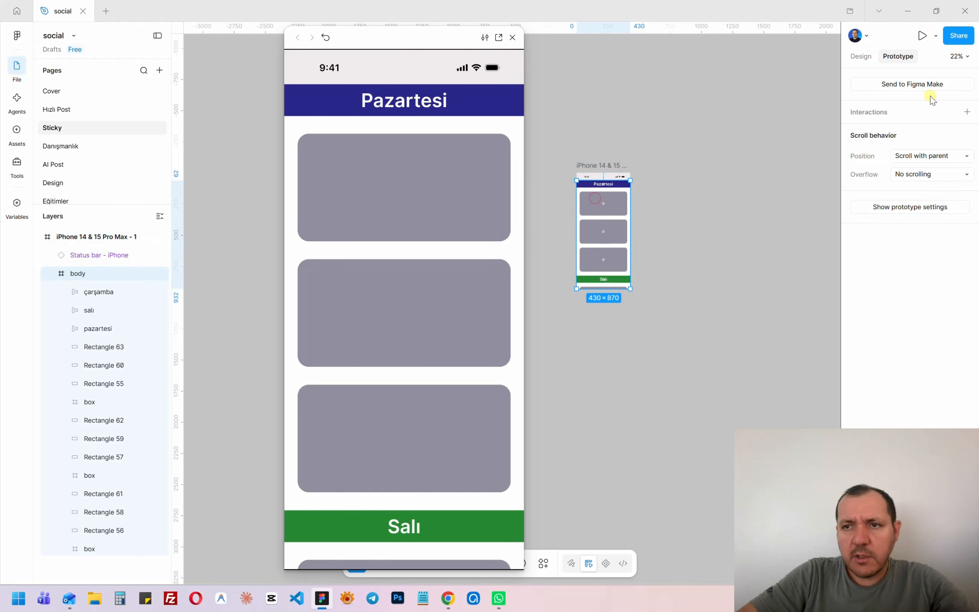
pyautogui.click(926, 178)
pyautogui.click(916, 199)
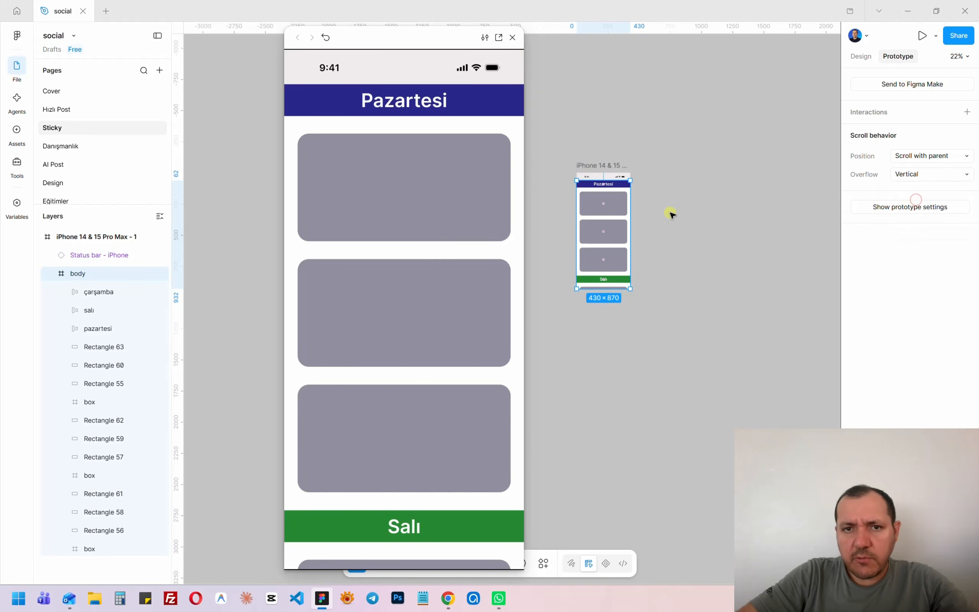
# Scroll the prototype preview down and back up to examine how the day headers stick below the status bar.
pyautogui.moveTo(424, 339); pyautogui.dragTo(419, 233)
pyautogui.moveTo(406, 380); pyautogui.dragTo(421, 245)
pyautogui.moveTo(416, 356); pyautogui.dragTo(421, 319)
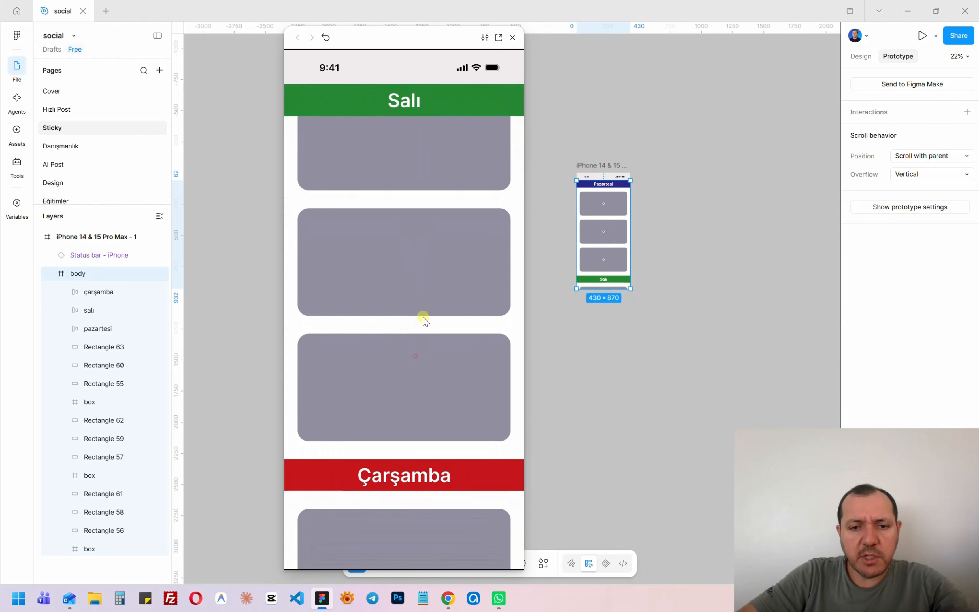
pyautogui.moveTo(414, 446); pyautogui.dragTo(415, 312)
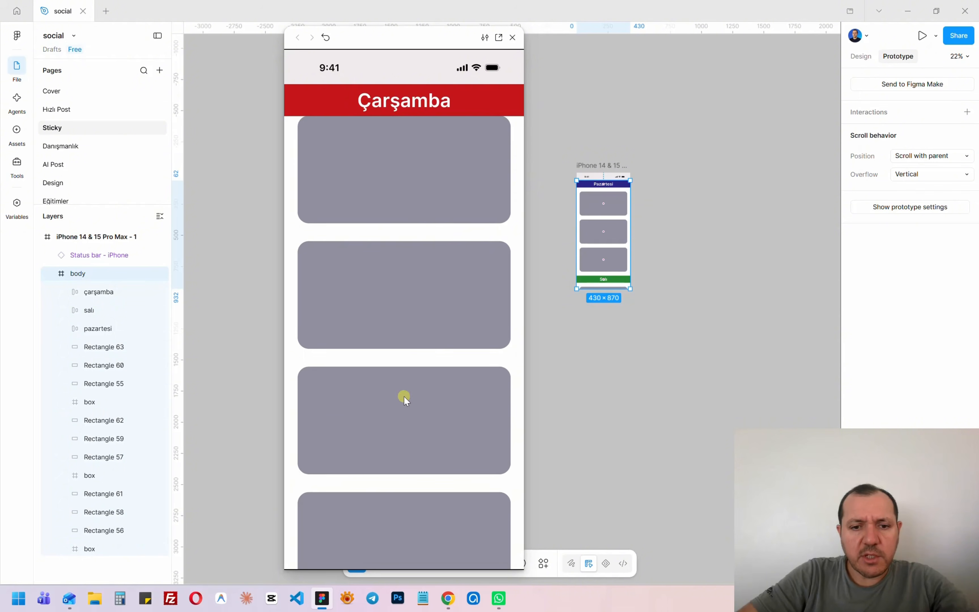
pyautogui.moveTo(404, 396); pyautogui.dragTo(415, 375)
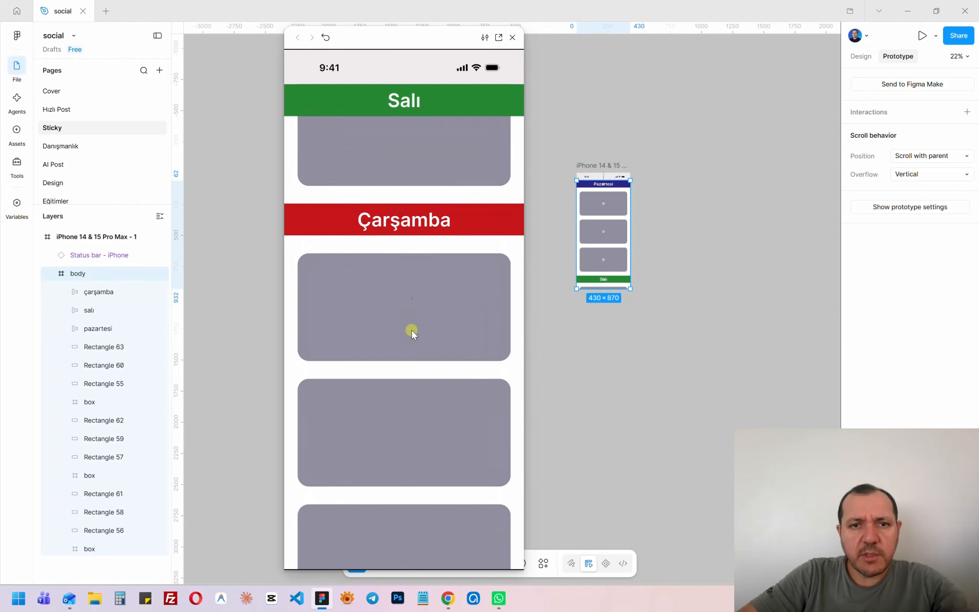
pyautogui.scroll(10, 419, 298)
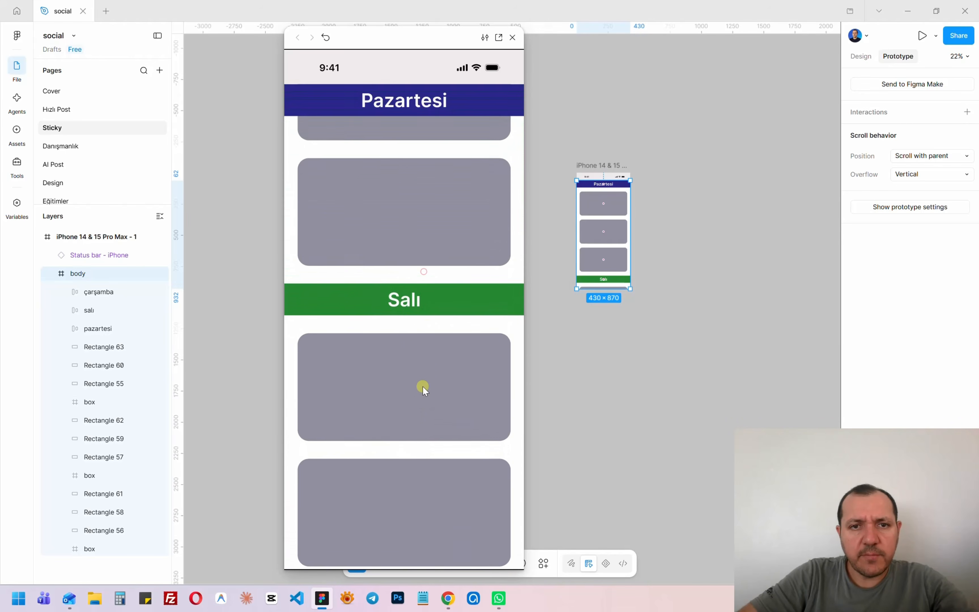
pyautogui.scroll(4, 424, 339)
pyautogui.scroll(-20, 422, 366)
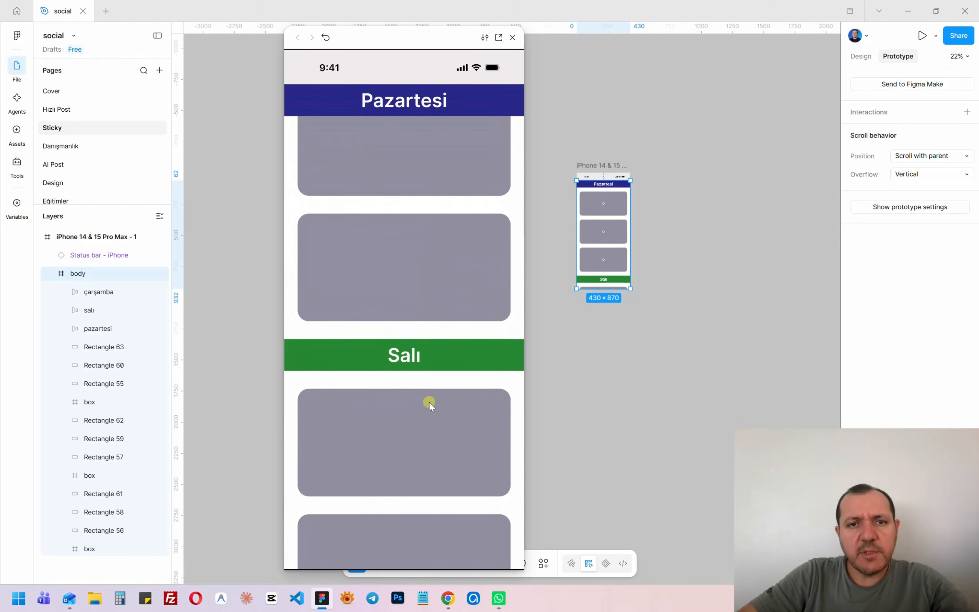
# Scroll the prototype preview through the Salı and Çarşamba sections to check their sticky headers, and close the preview.
pyautogui.scroll(8, 421, 328)
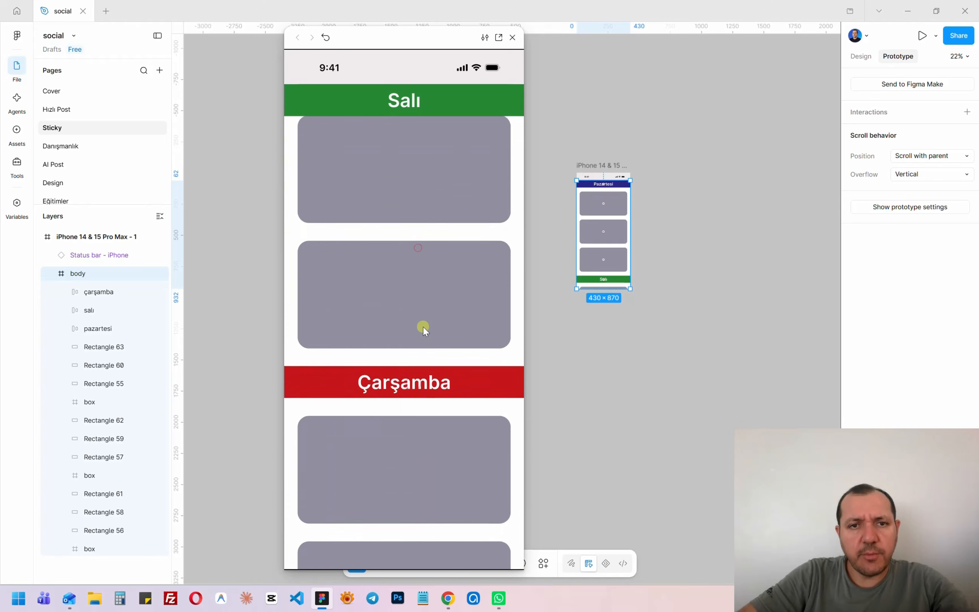
pyautogui.scroll(-6, 421, 405)
pyautogui.scroll(-4, 428, 262)
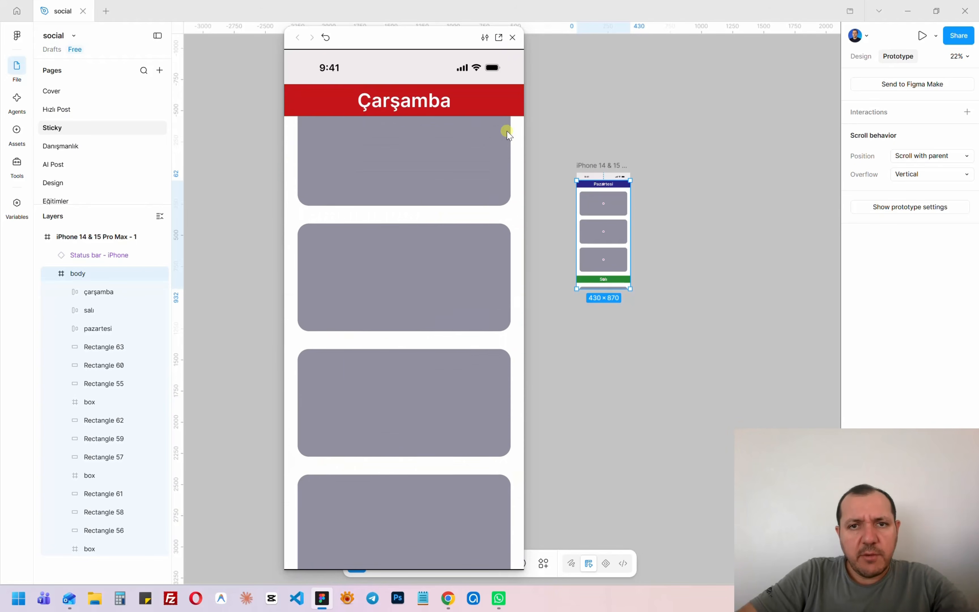
pyautogui.click(512, 37)
# Set the iPhone status bar's prototype scroll position to Fixed (stay in place).
pyautogui.click(672, 166)
pyautogui.scroll(1, 665, 239)
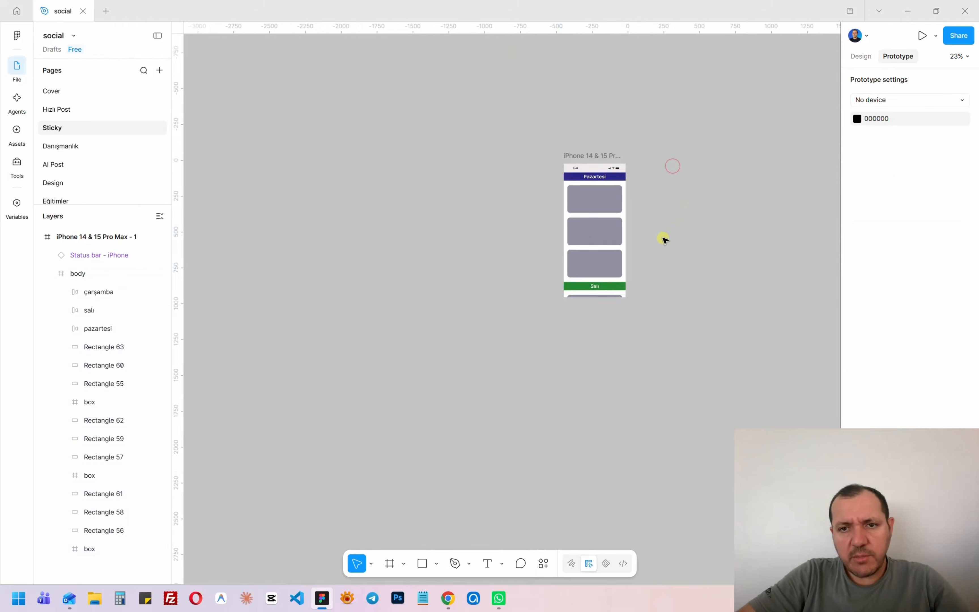
pyautogui.scroll(6, 649, 153)
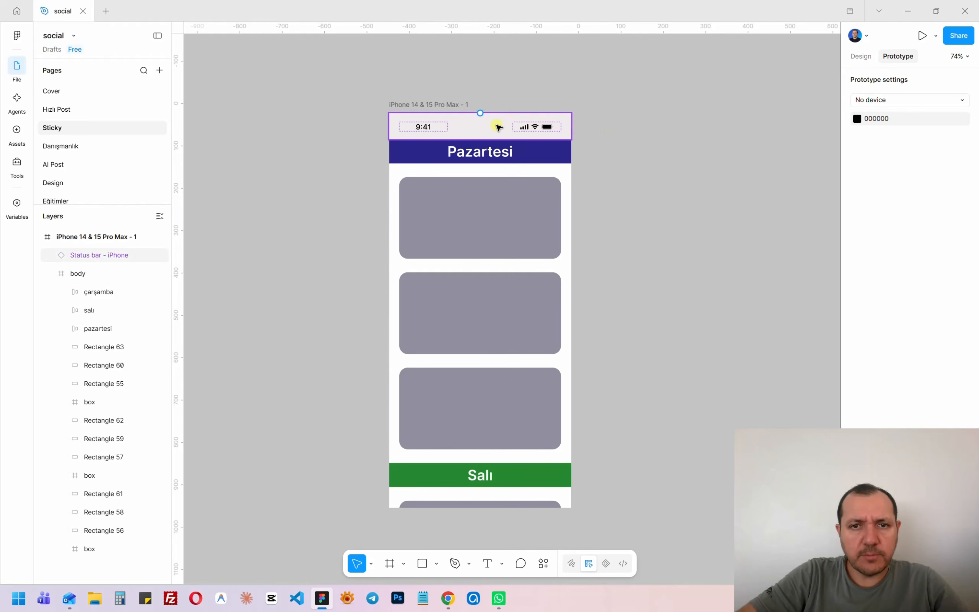
pyautogui.click(489, 128)
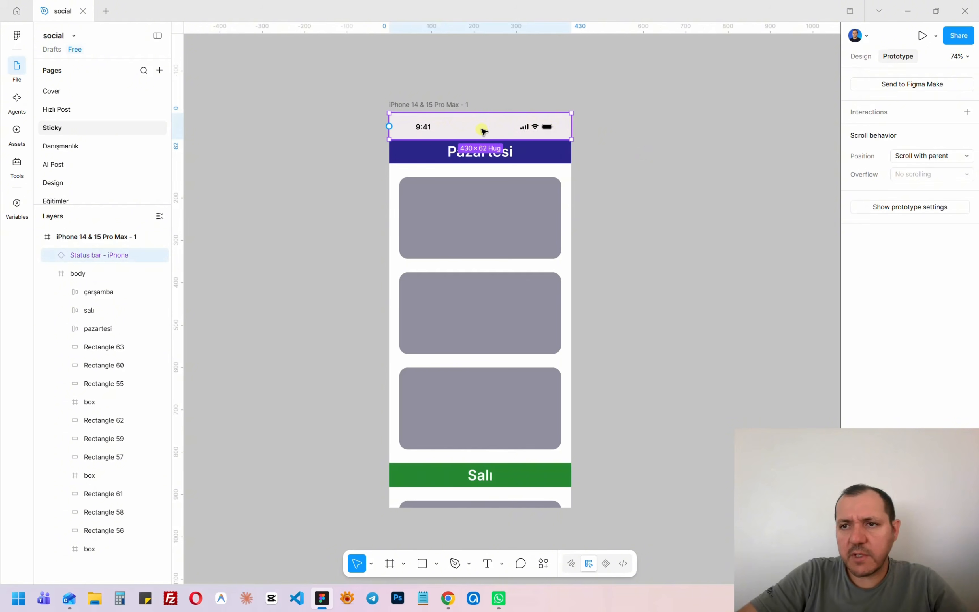
pyautogui.click(923, 156)
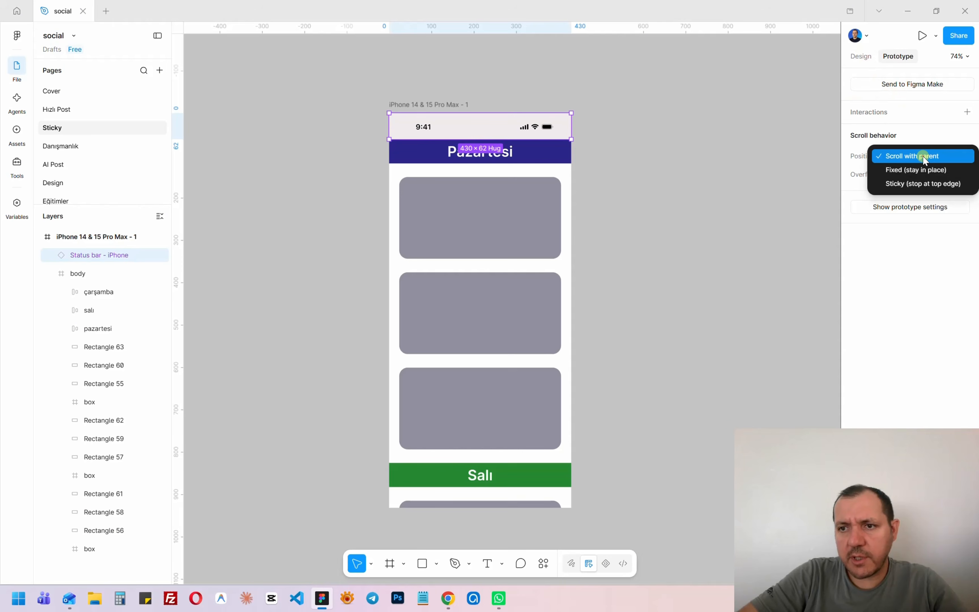
pyautogui.click(915, 169)
pyautogui.click(516, 73)
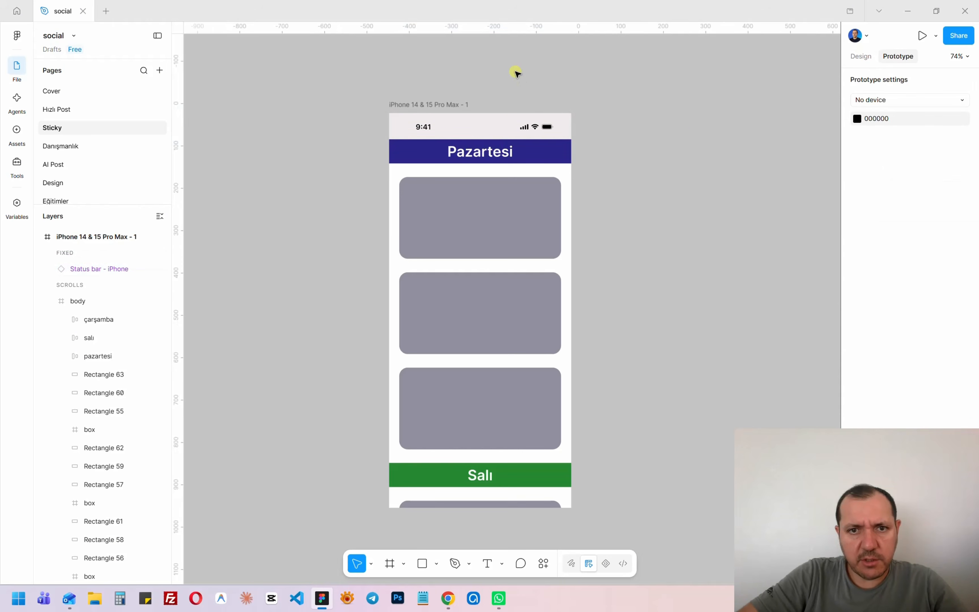
# Preview the iPhone frame again, test its scrolling in both directions with the fixed status bar, and close the preview.
pyautogui.click(420, 102)
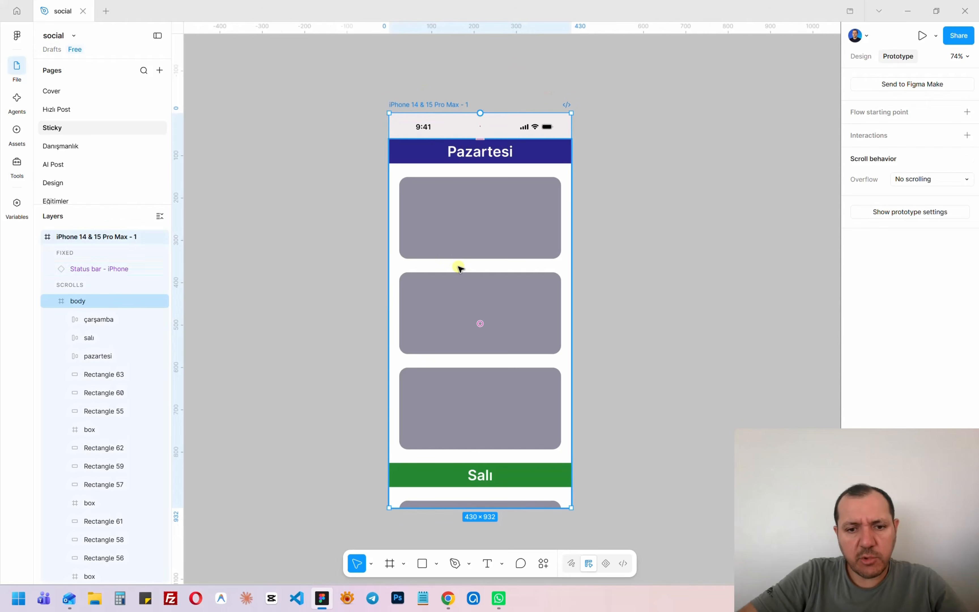
pyautogui.hotkey('shift', 'space')
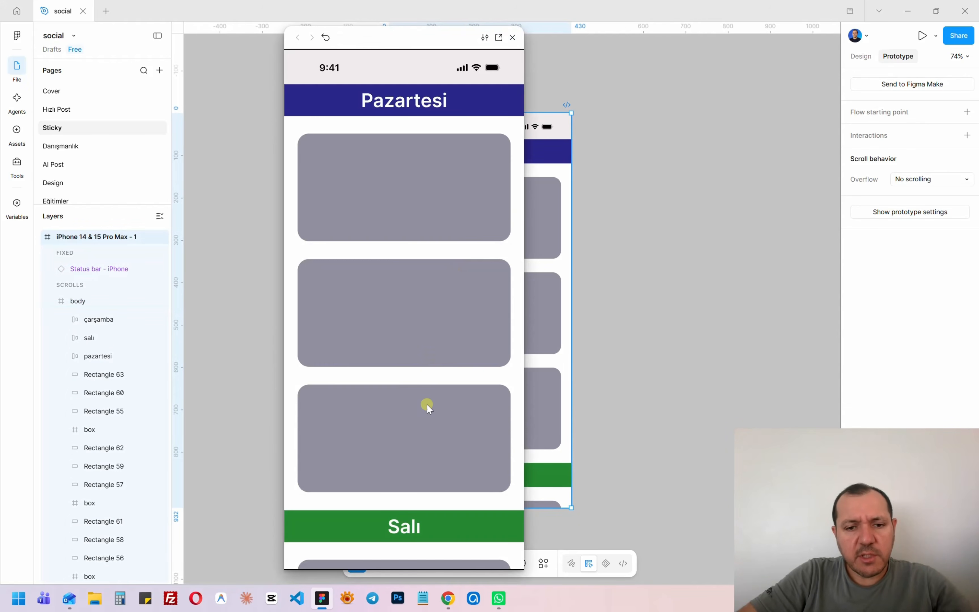
pyautogui.scroll(-5, 428, 406)
pyautogui.moveTo(420, 185); pyautogui.dragTo(452, 200)
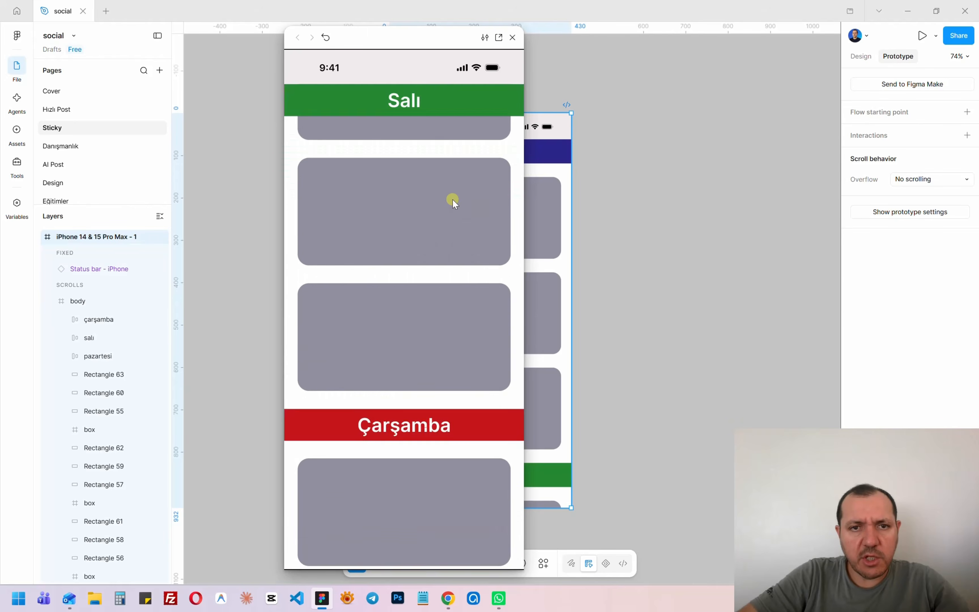
pyautogui.moveTo(440, 156); pyautogui.dragTo(422, 332)
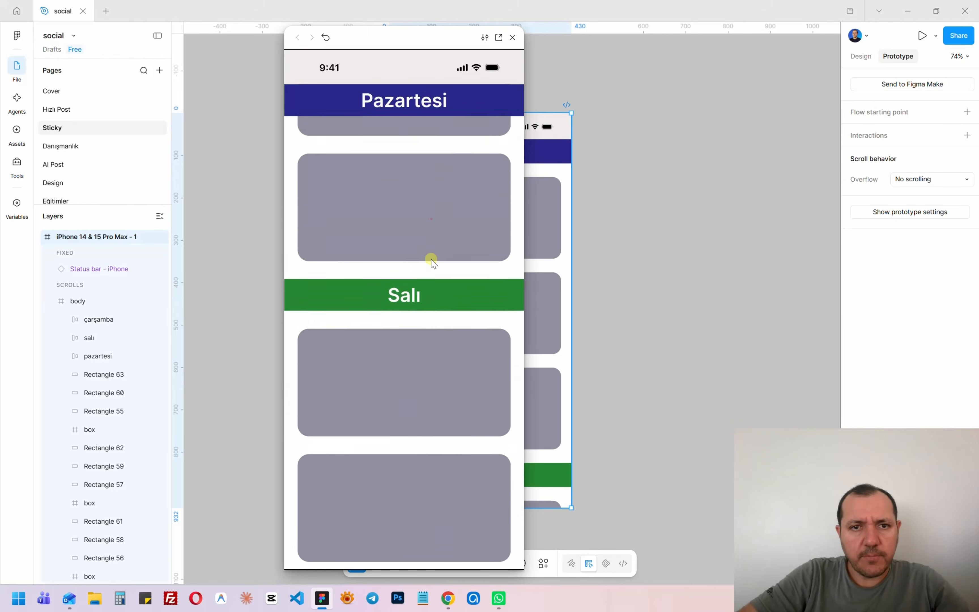
pyautogui.moveTo(439, 253); pyautogui.dragTo(441, 219)
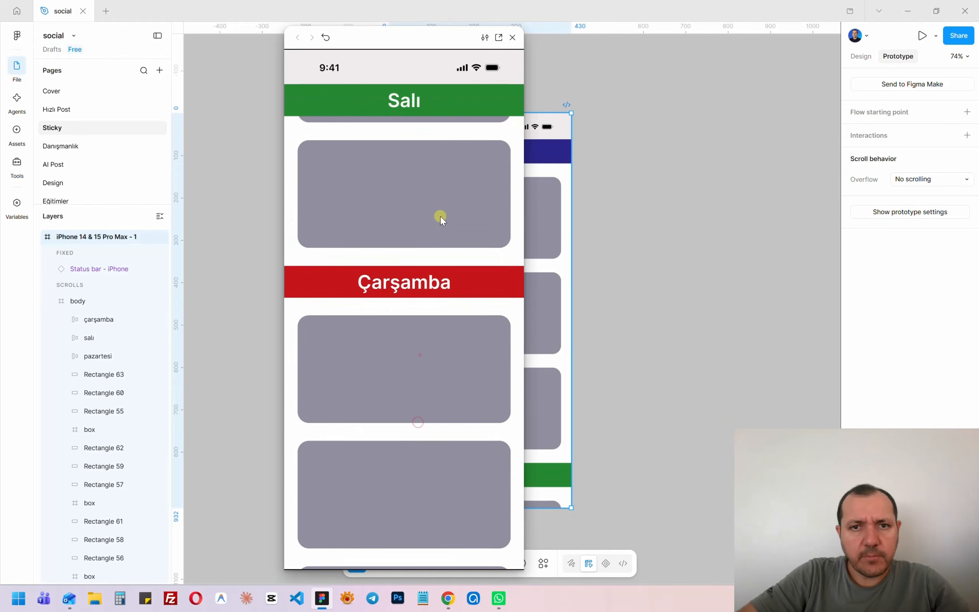
pyautogui.click(512, 37)
# Set the status bar's prototype scroll position back to Scroll with parent.
pyautogui.click(448, 105)
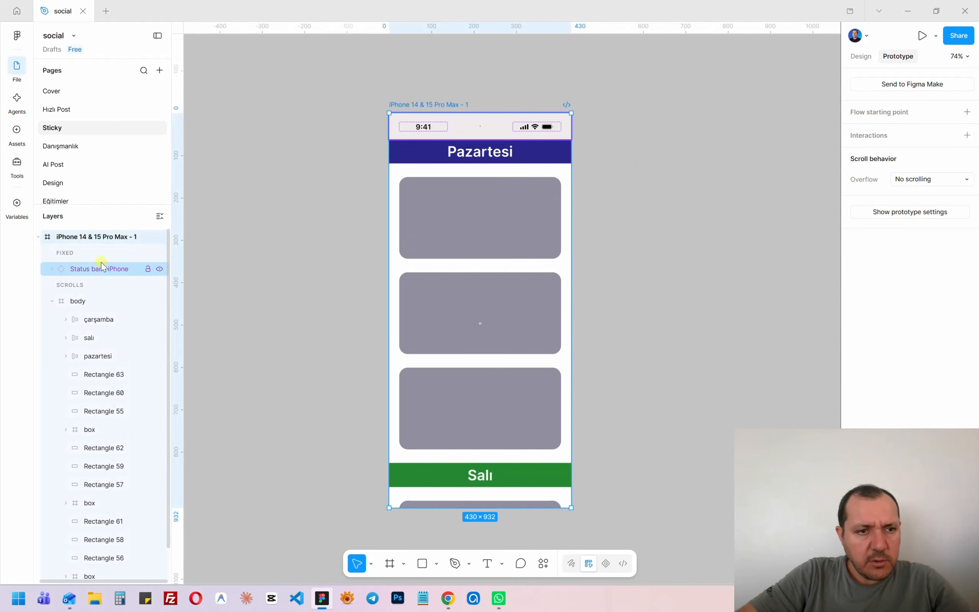
pyautogui.click(86, 269)
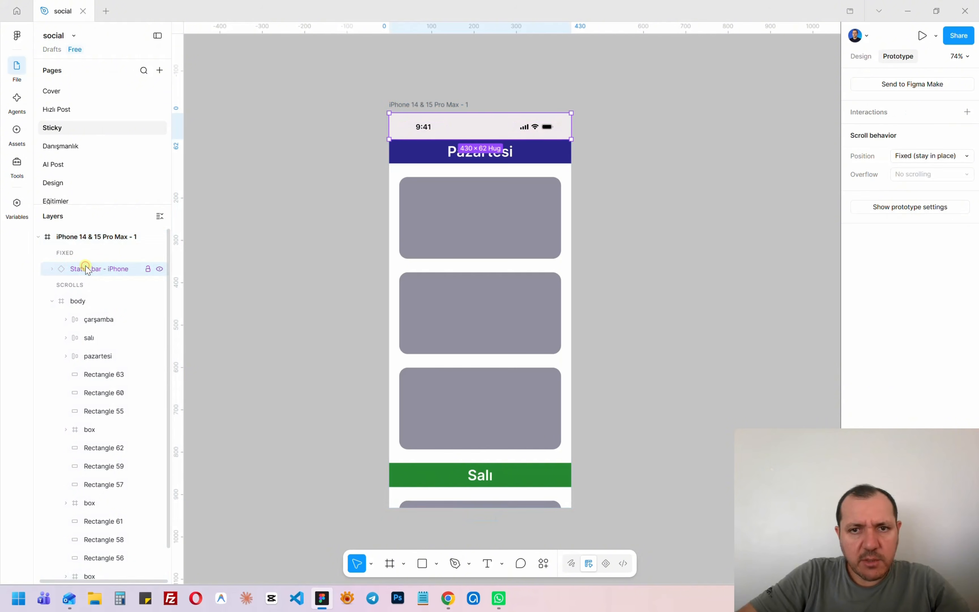
pyautogui.click(862, 57)
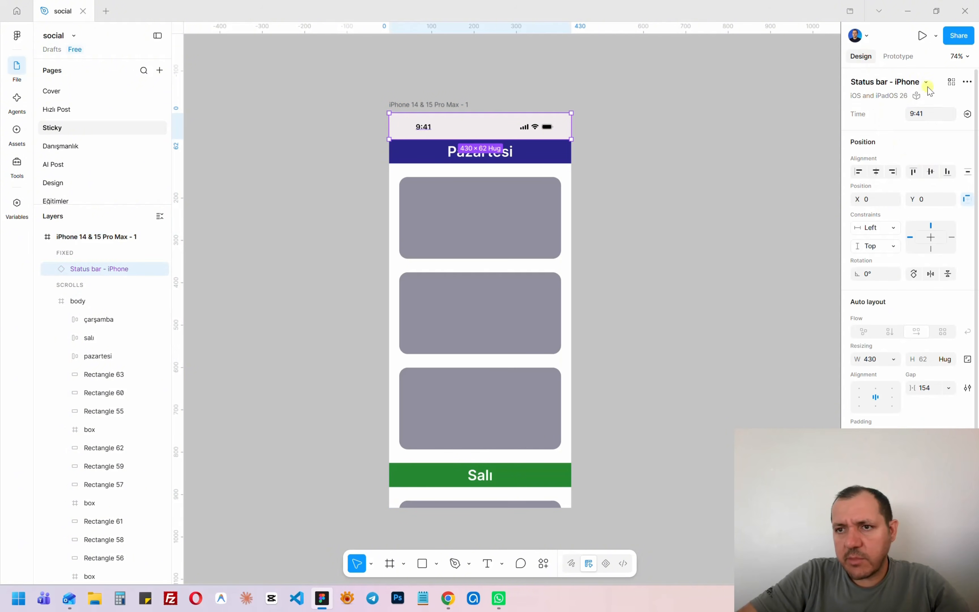
pyautogui.click(897, 57)
pyautogui.click(932, 156)
pyautogui.click(917, 141)
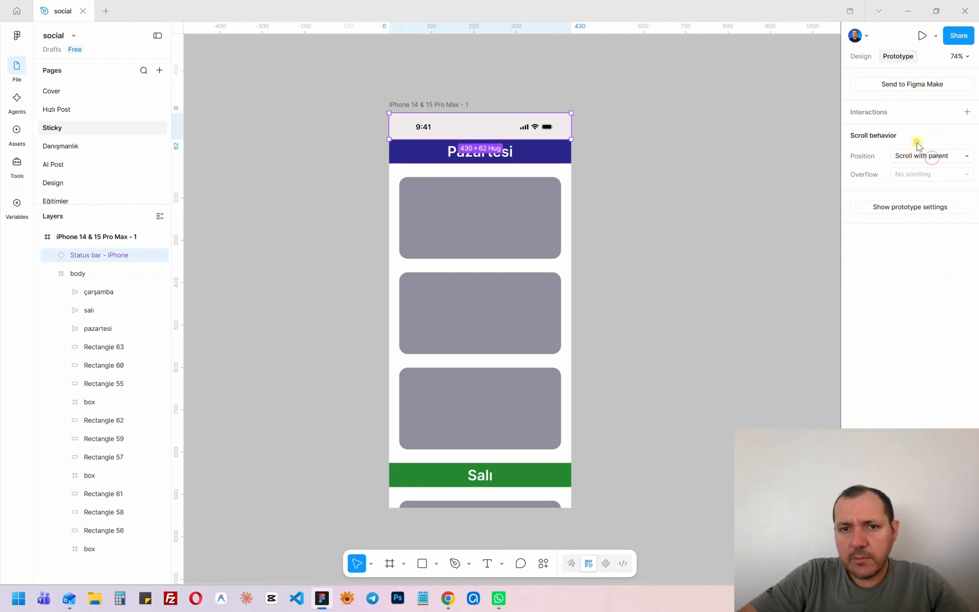
# Collapse the body layer and review the scroll and layout settings of the status bar and the body frame.
pyautogui.click(52, 274)
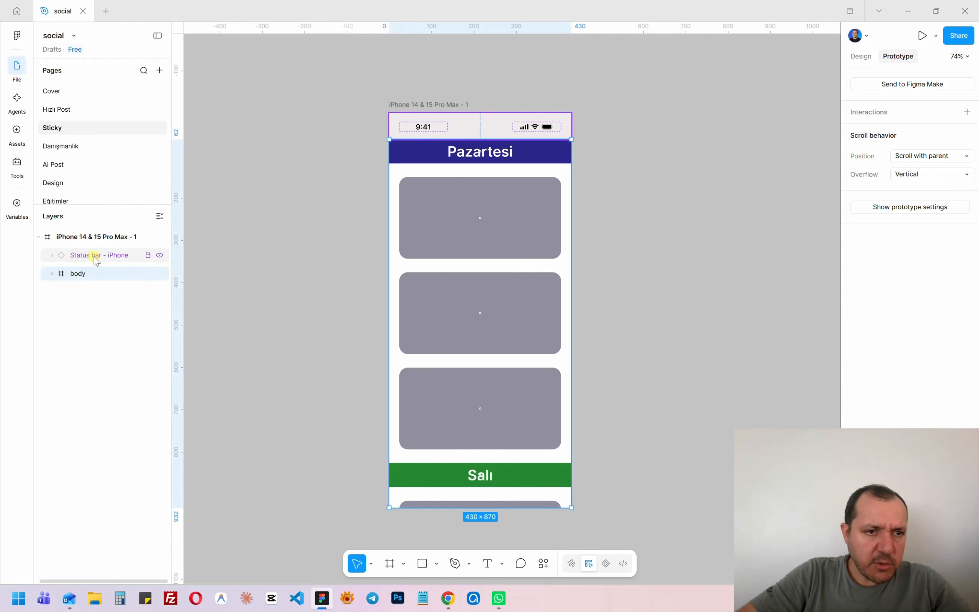
pyautogui.click(96, 256)
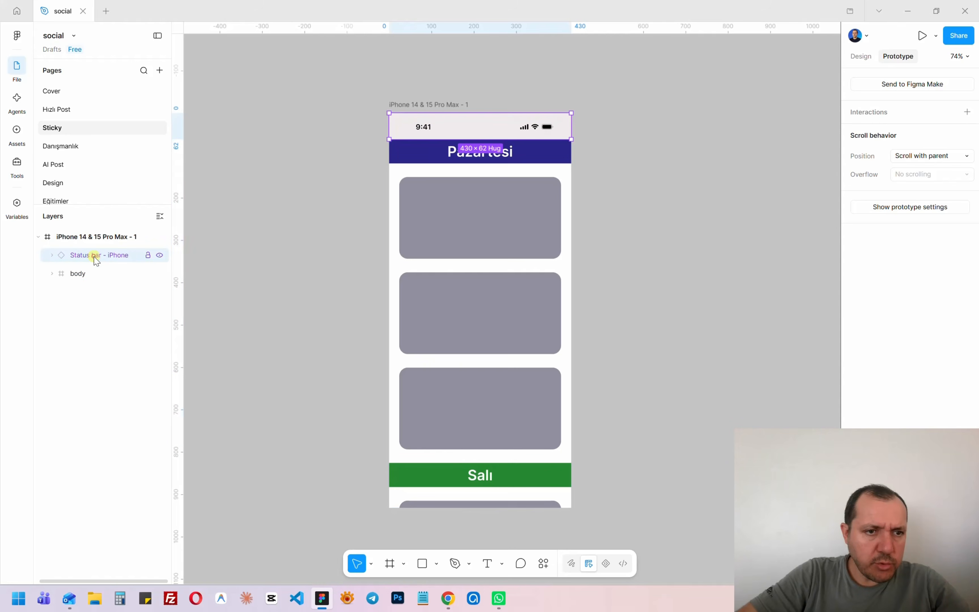
pyautogui.click(78, 275)
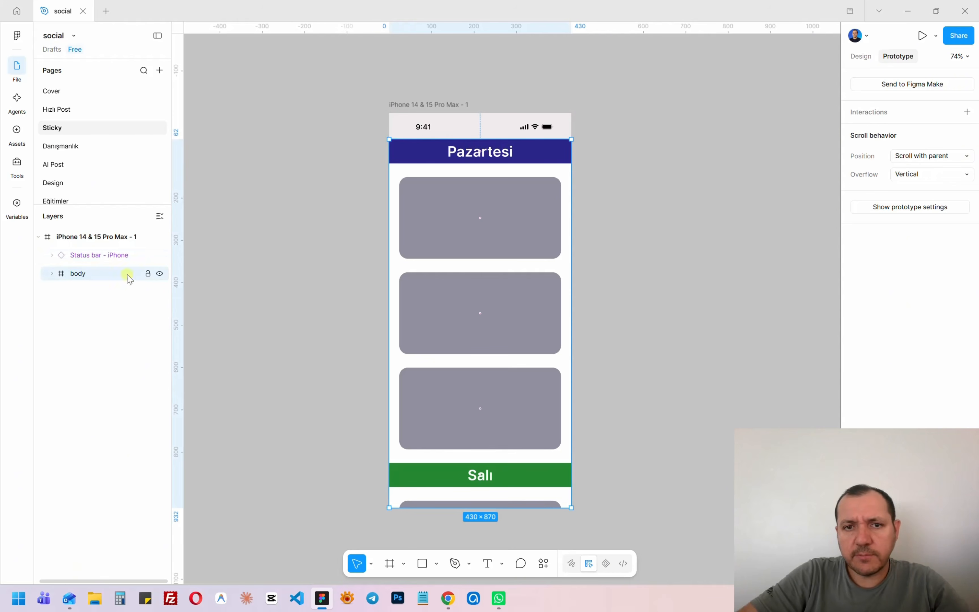
pyautogui.click(860, 56)
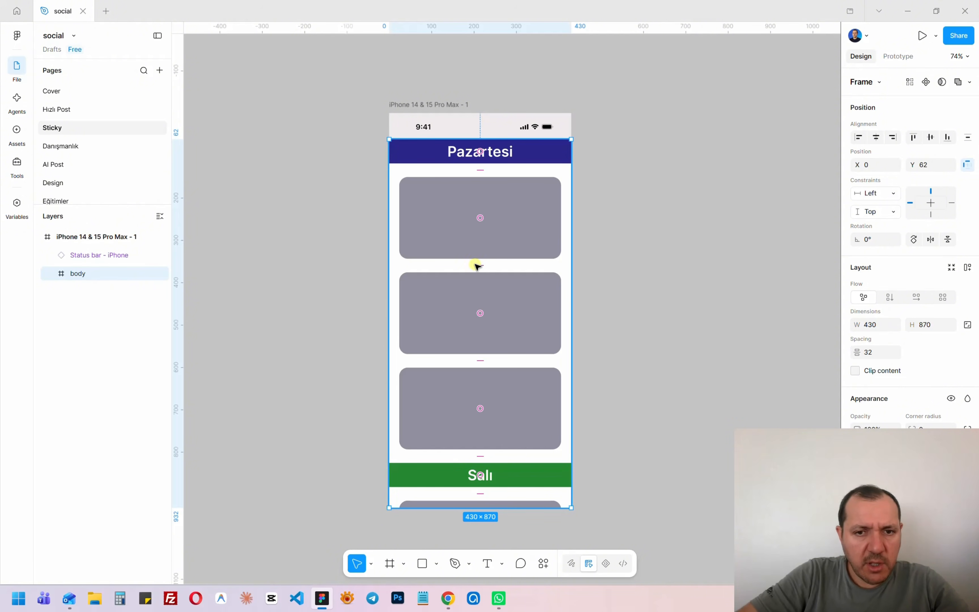
# Expand the body layer and check the prototype scroll position of the pazartesi, salı and çarşamba headers together.
pyautogui.click(52, 274)
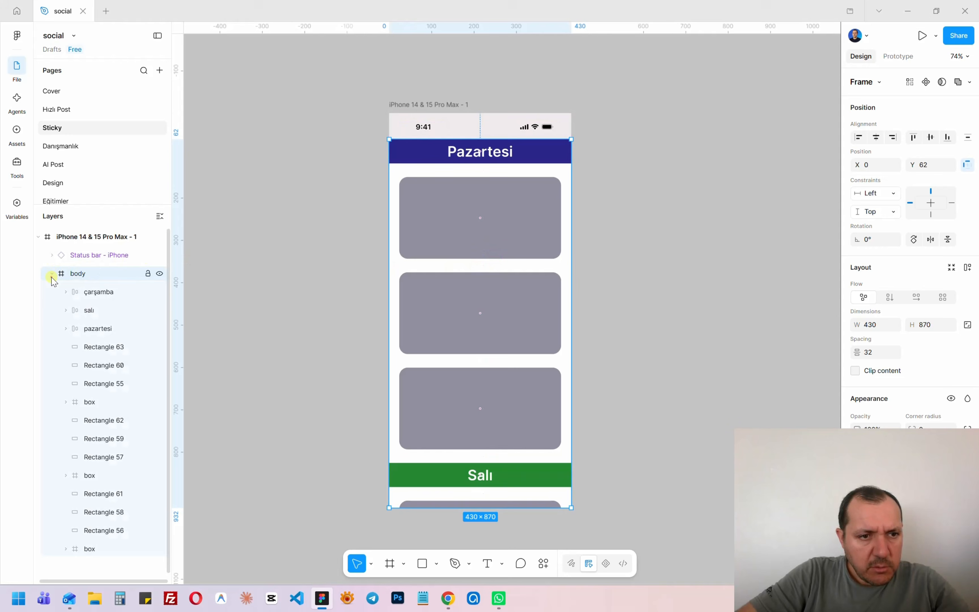
pyautogui.click(101, 300)
pyautogui.click(89, 311)
pyautogui.click(96, 328)
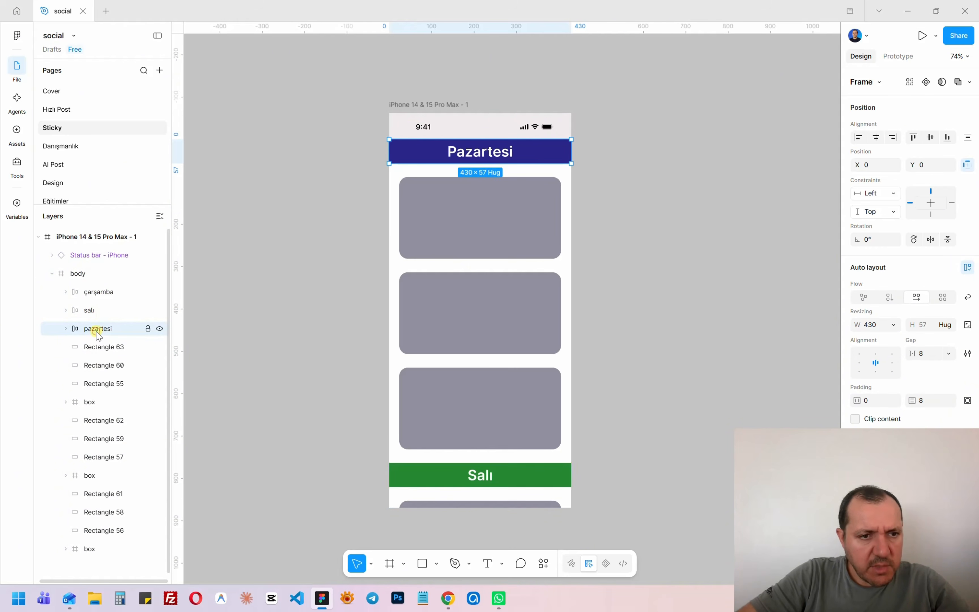
pyautogui.click(89, 311)
pyautogui.click(97, 292)
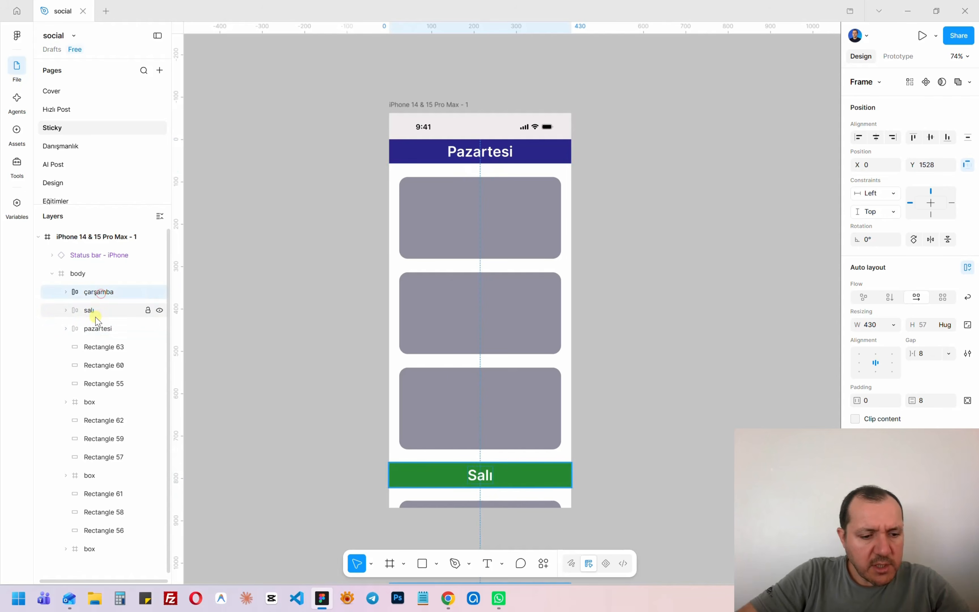
pyautogui.keyDown('shift'); pyautogui.click(99, 335); pyautogui.keyUp('shift')
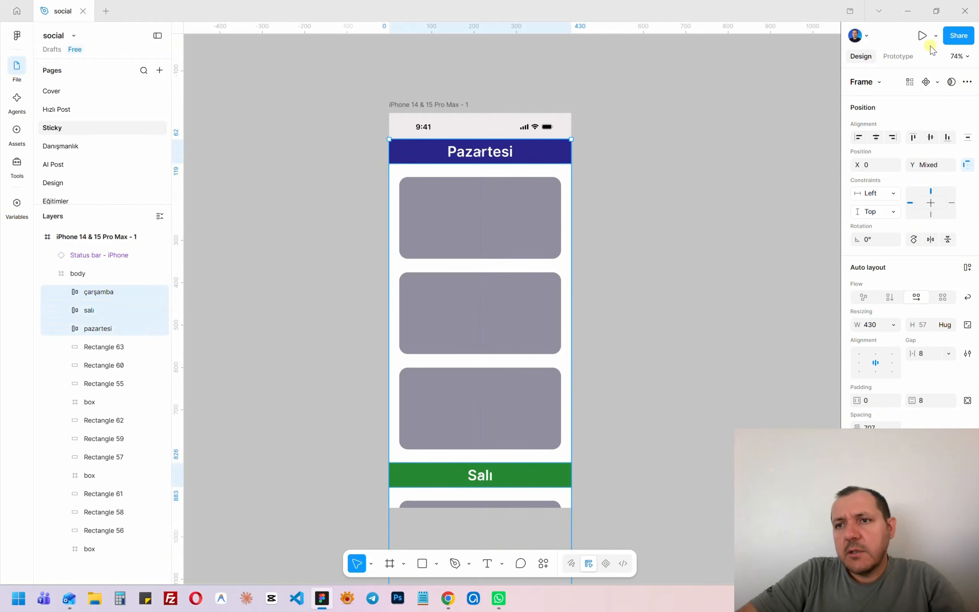
pyautogui.click(903, 57)
pyautogui.click(939, 157)
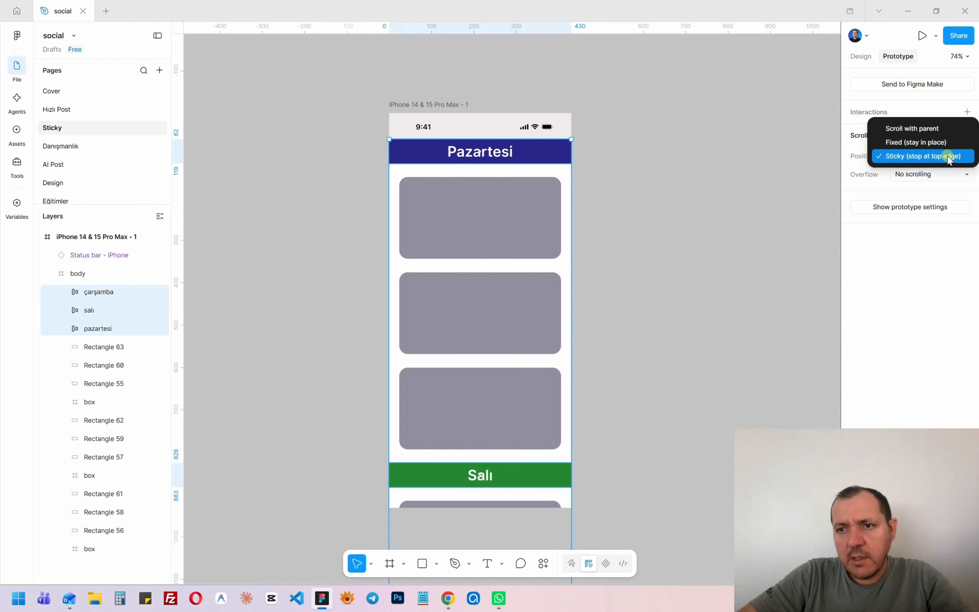
pyautogui.click(948, 158)
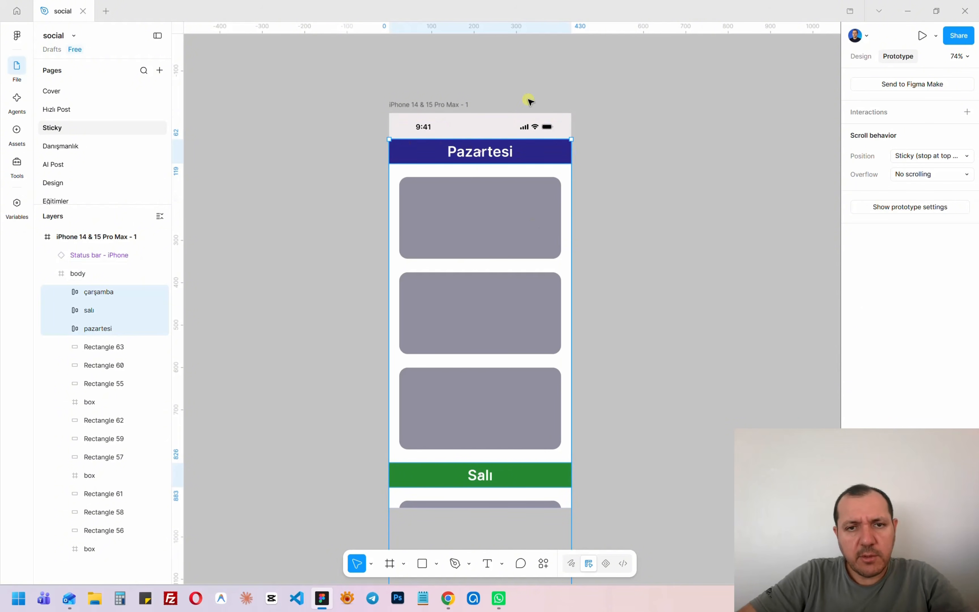
pyautogui.click(505, 81)
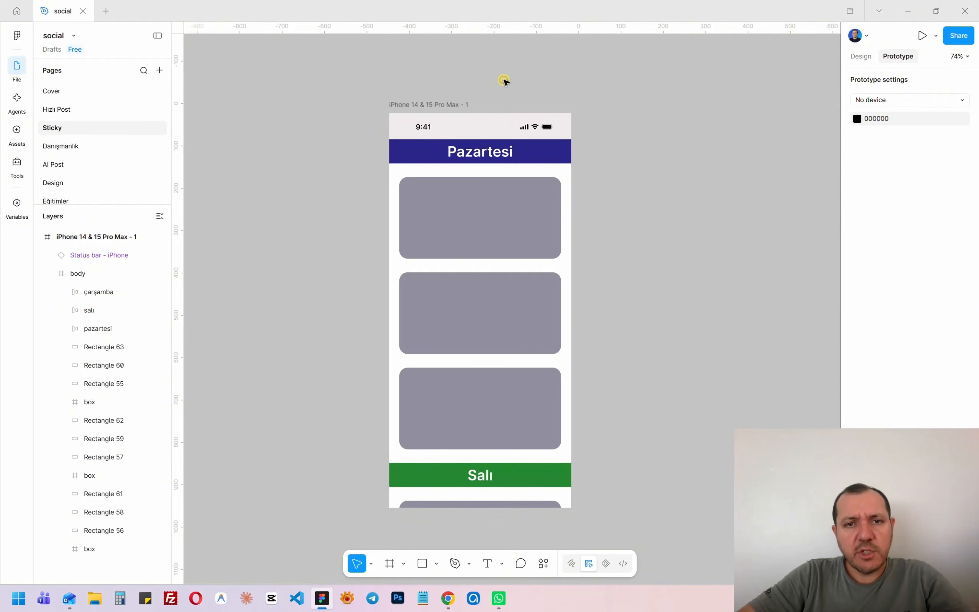
# Place the loose status bar at the top of the mainlayout frame and move sticky-frame and mainlayout together up to Y -830.
pyautogui.scroll(-3, 427, 91)
pyautogui.click(423, 96)
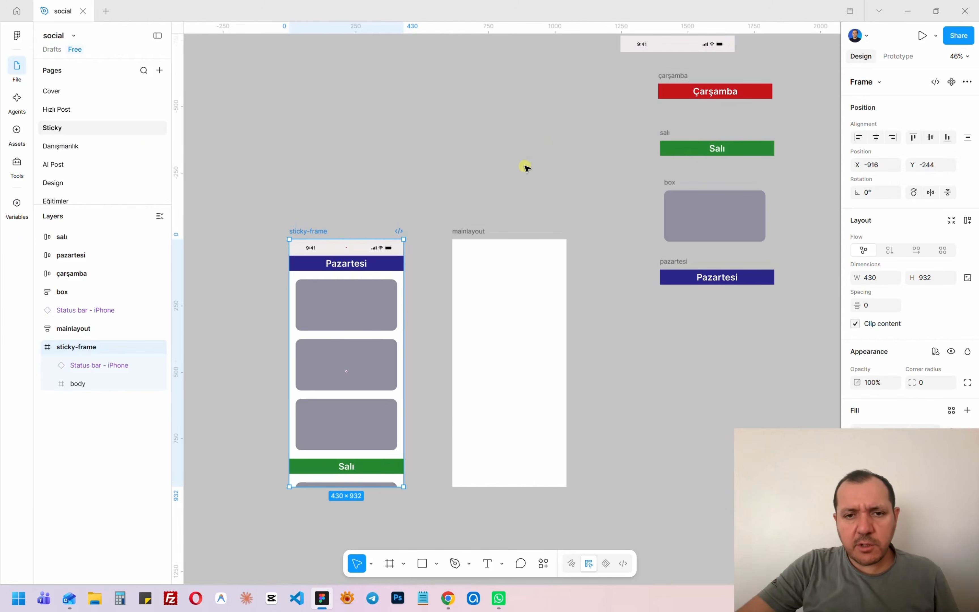
pyautogui.scroll(1, 618, 129)
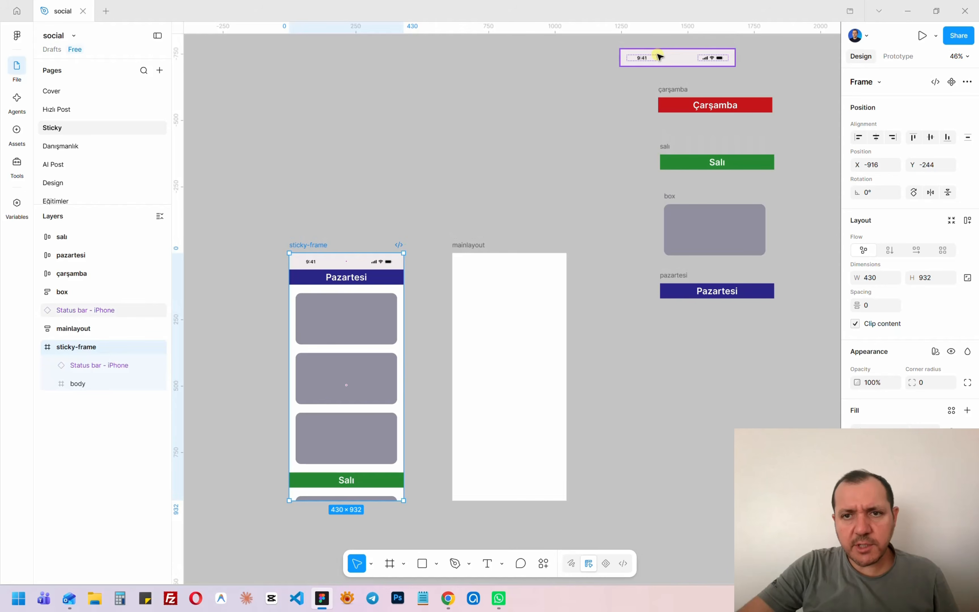
pyautogui.moveTo(658, 57); pyautogui.dragTo(497, 263)
pyautogui.click(477, 244)
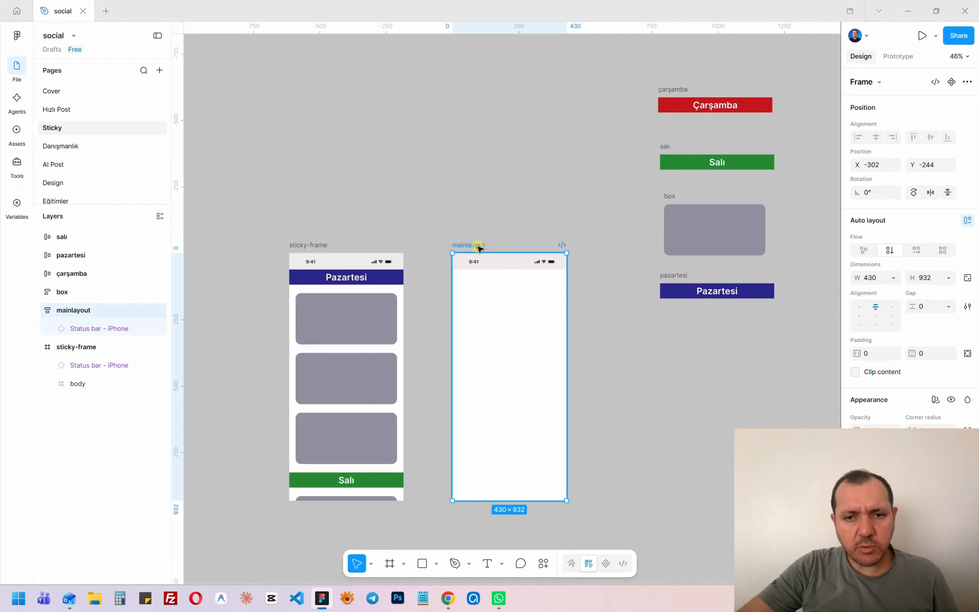
pyautogui.moveTo(229, 219); pyautogui.dragTo(519, 294)
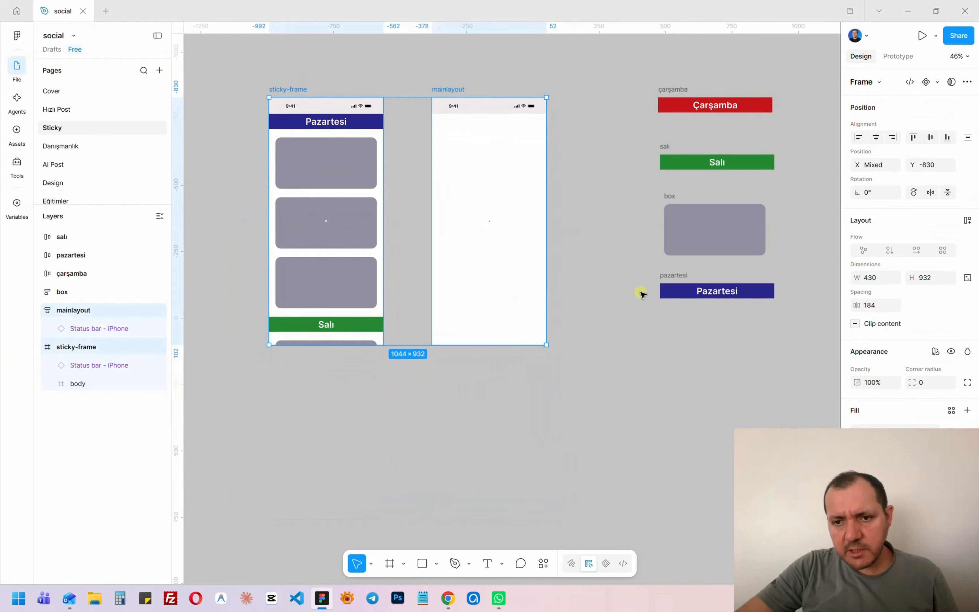
# Place three copies of the box below the Pazartesi header and wrap the header and copies in a vertical auto layout frame.
pyautogui.moveTo(696, 223); pyautogui.dragTo(698, 432)
pyautogui.moveTo(633, 271); pyautogui.dragTo(778, 503)
pyautogui.hotkey('shift', 'a')
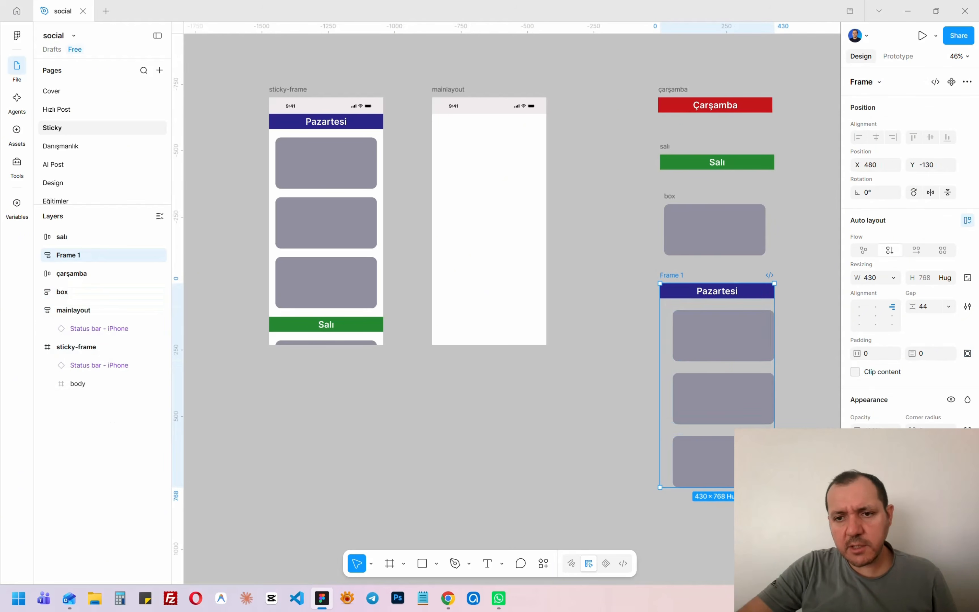
# Rename the new auto layout frame that holds the Pazartesi header and its boxes as pazartesi.
pyautogui.doubleClick(677, 275)
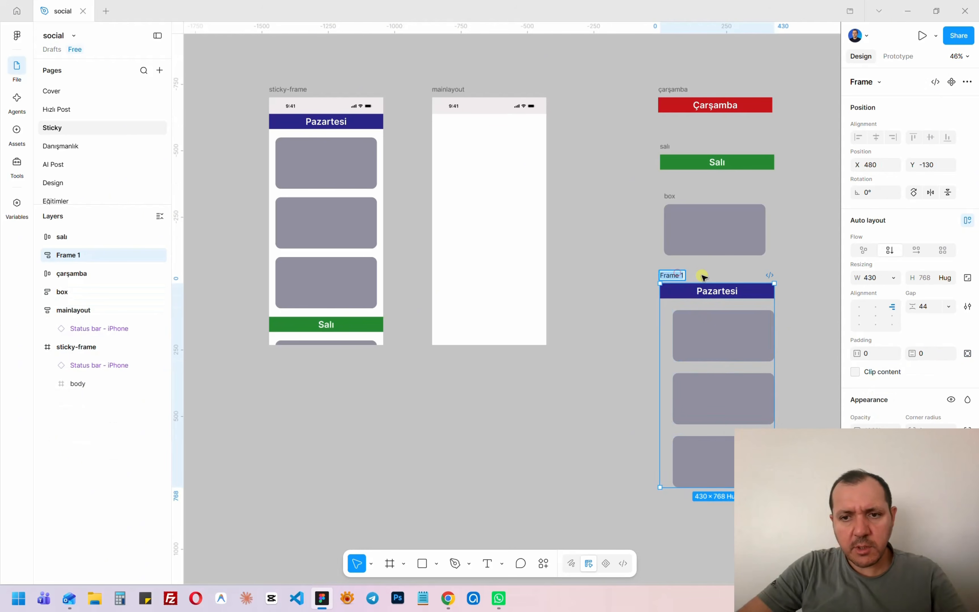
pyautogui.write('pazar')
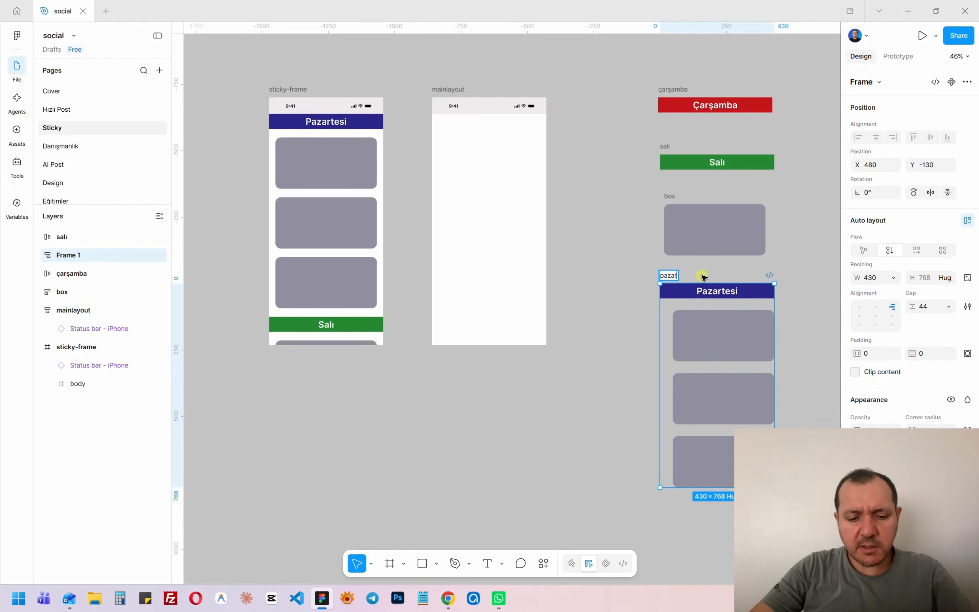
pyautogui.write('tesi')
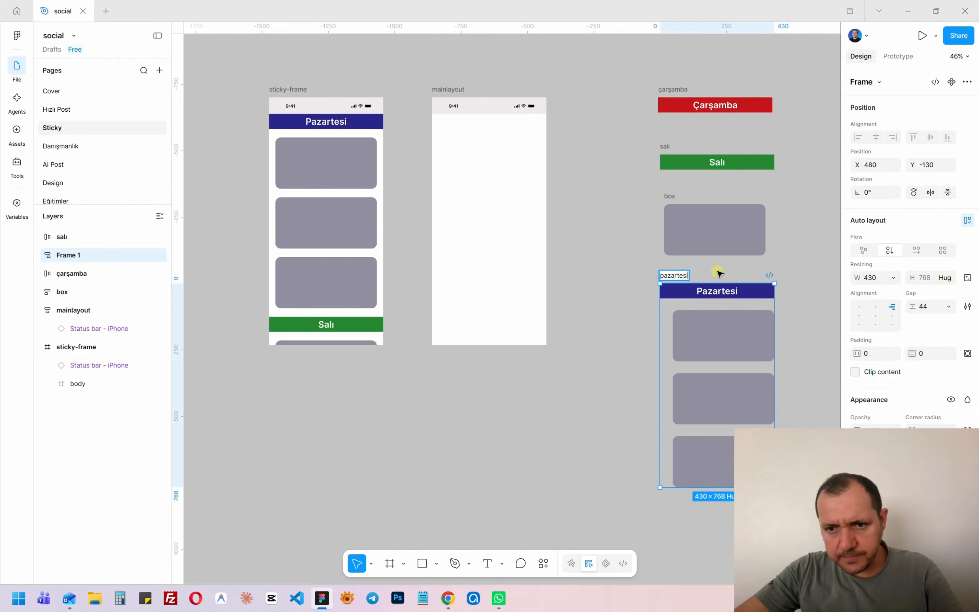
pyautogui.click(718, 273)
# Align the contents of the pazartesi frame to top center and set its vertical gap to 32.
pyautogui.click(682, 275)
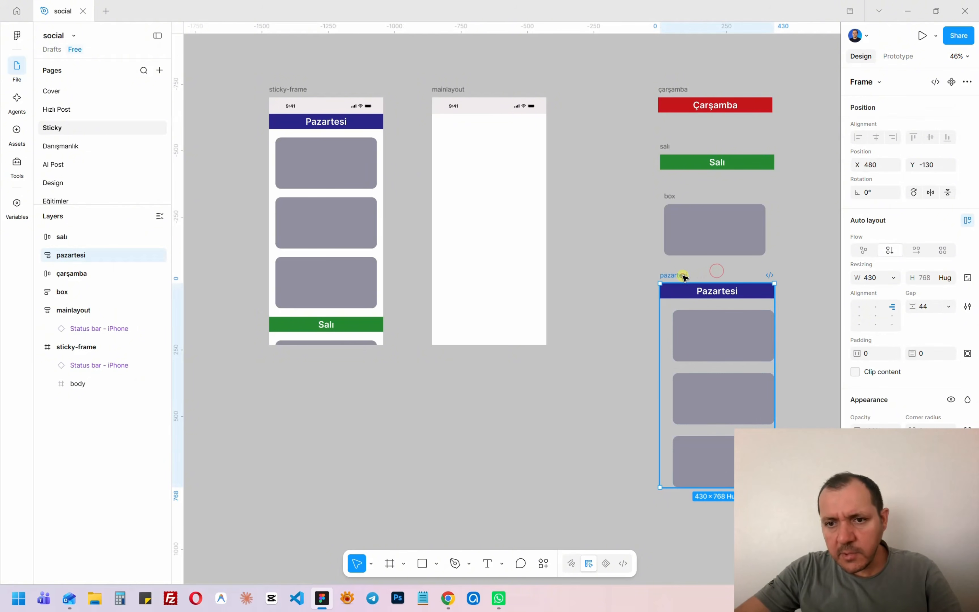
pyautogui.click(875, 315)
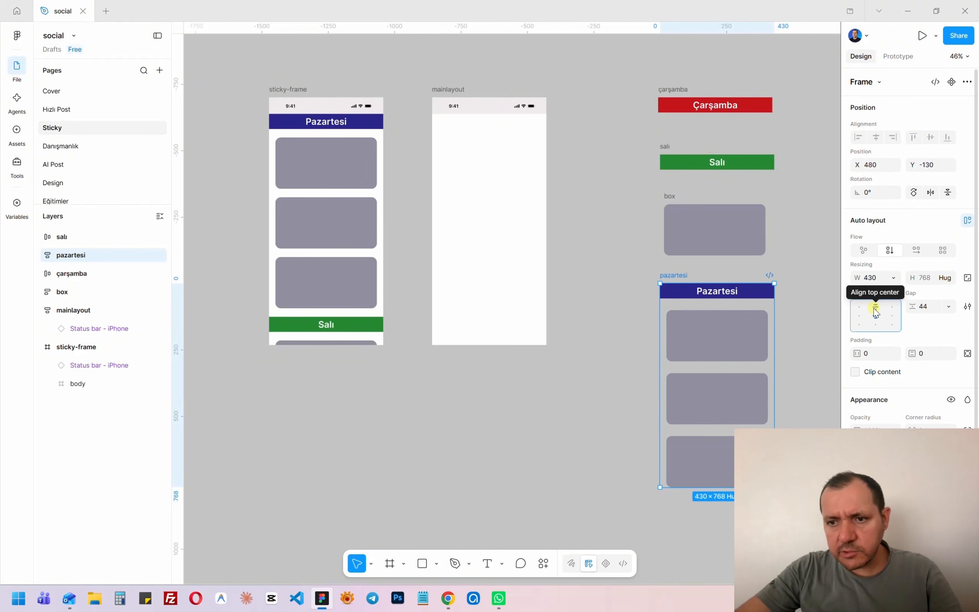
pyautogui.click(875, 306)
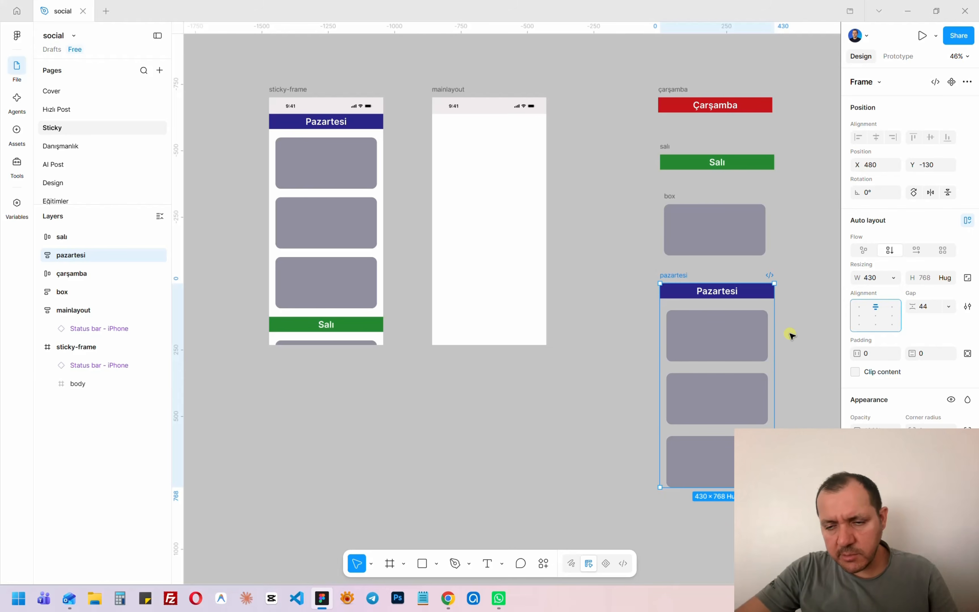
pyautogui.click(923, 308)
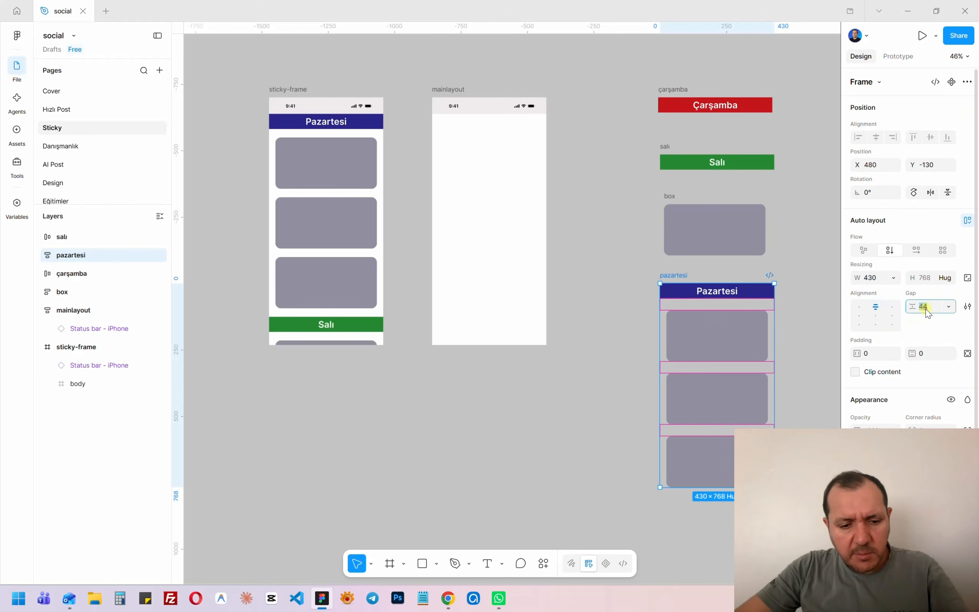
pyautogui.write('32')
pyautogui.press('Return')
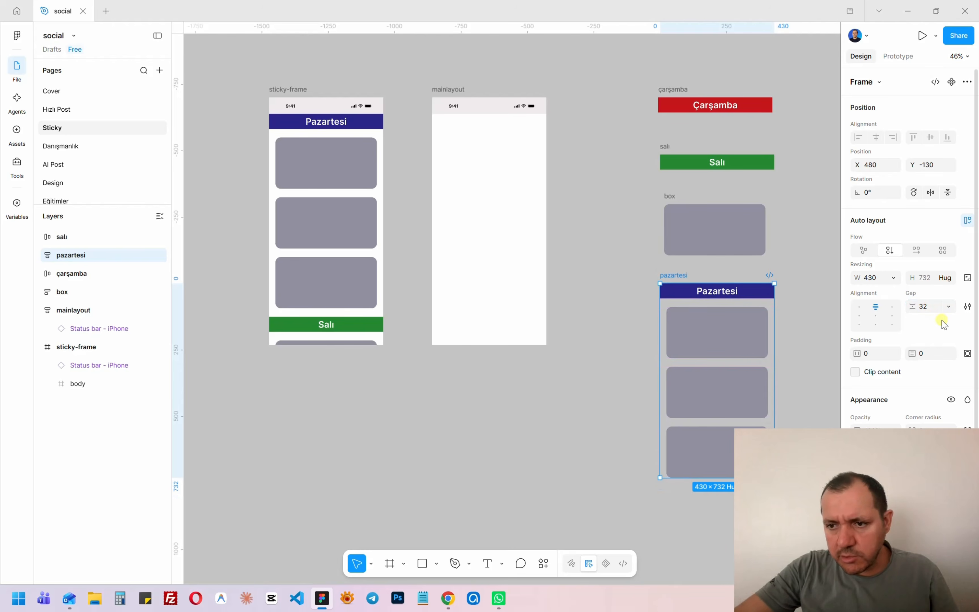
# Give the pazartesi frame a bottom padding of 32 and move it just below the mainlayout frame.
pyautogui.click(967, 354)
pyautogui.click(928, 373)
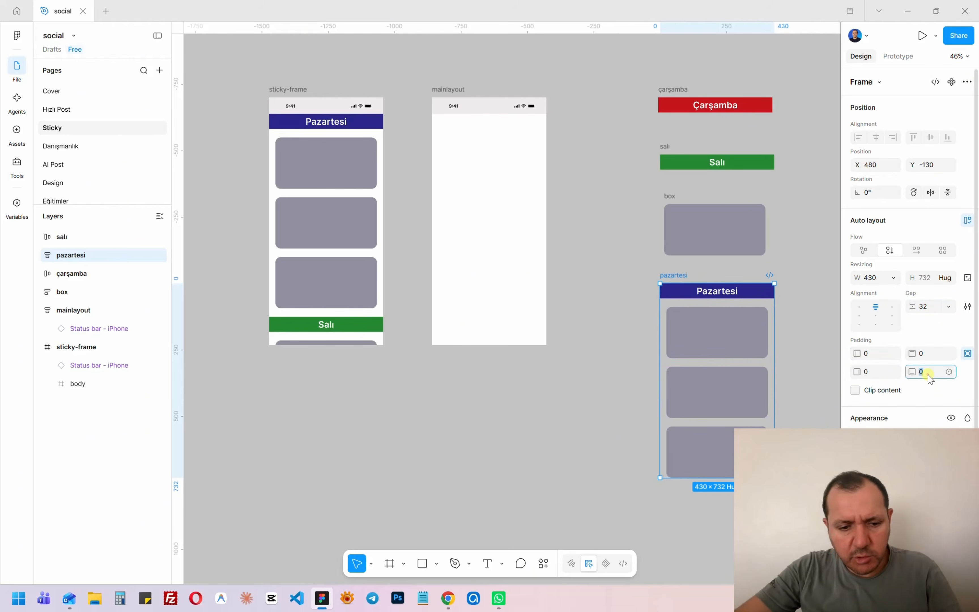
pyautogui.write('32')
pyautogui.press('Return')
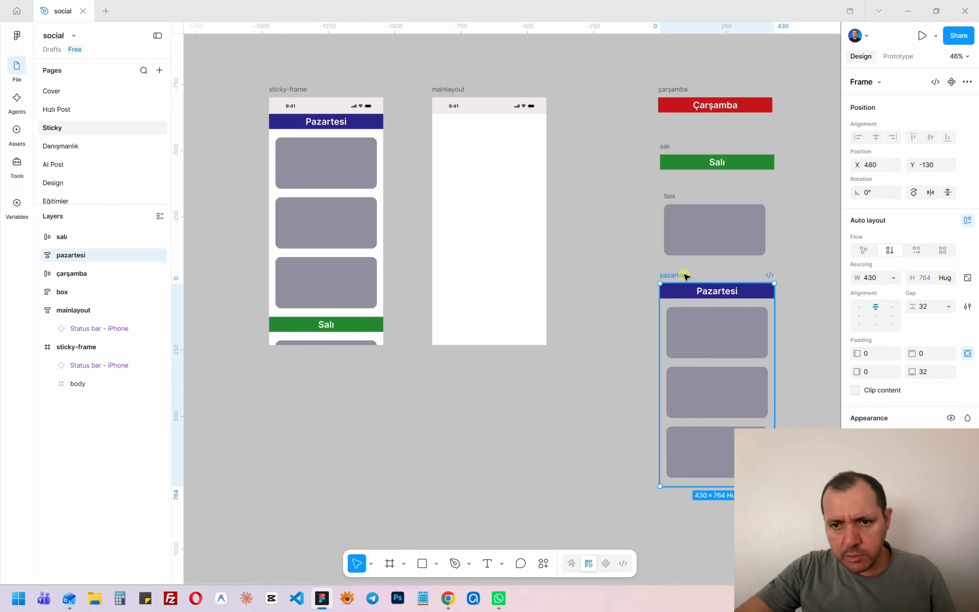
pyautogui.moveTo(683, 275); pyautogui.dragTo(464, 361)
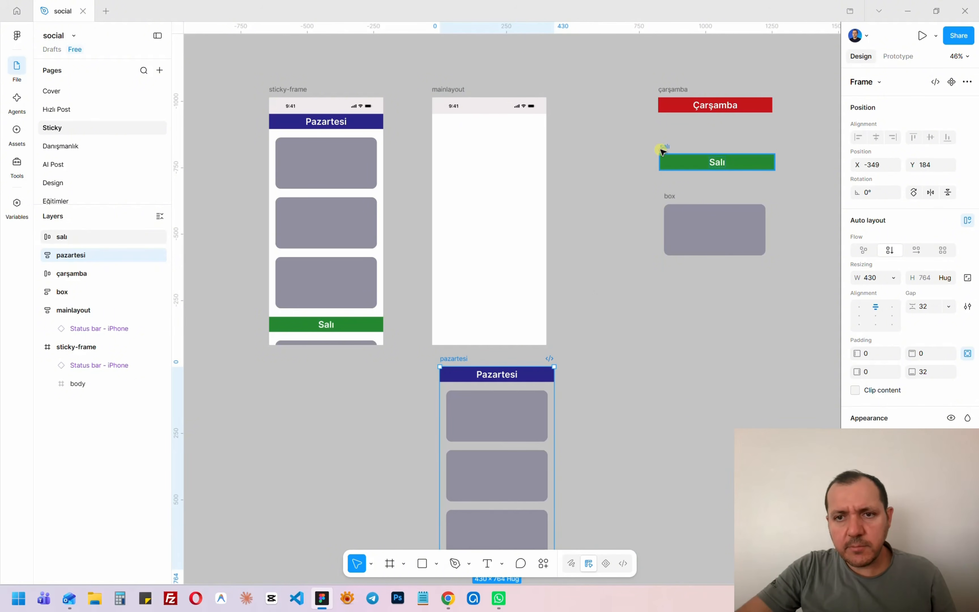
# Move the Salı header below the box, place two box copies under it and wrap all three in a vertical auto layout frame.
pyautogui.moveTo(661, 151); pyautogui.dragTo(634, 295)
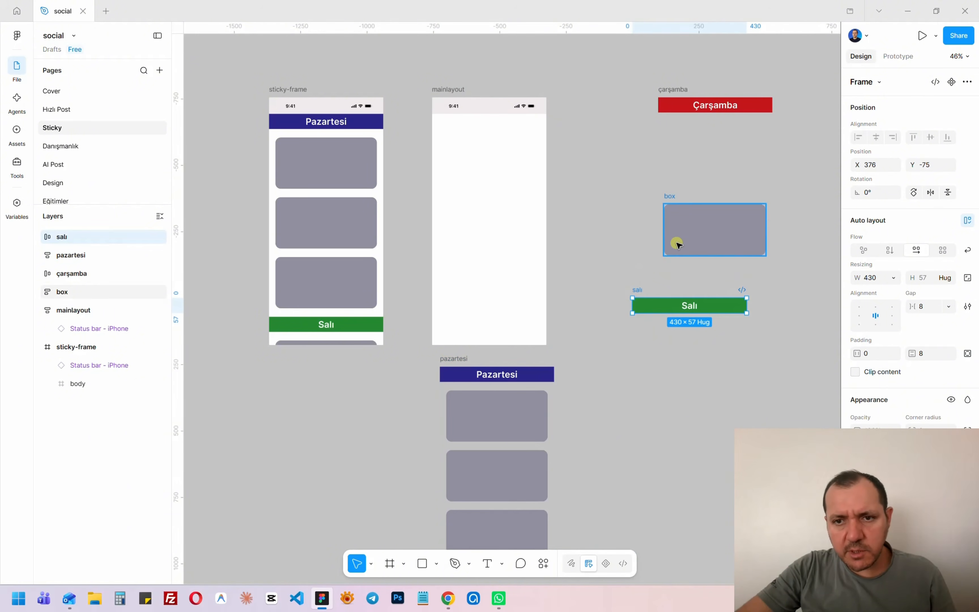
pyautogui.moveTo(696, 220); pyautogui.dragTo(675, 403)
pyautogui.moveTo(610, 273); pyautogui.dragTo(738, 478)
pyautogui.hotkey('shift', 'a')
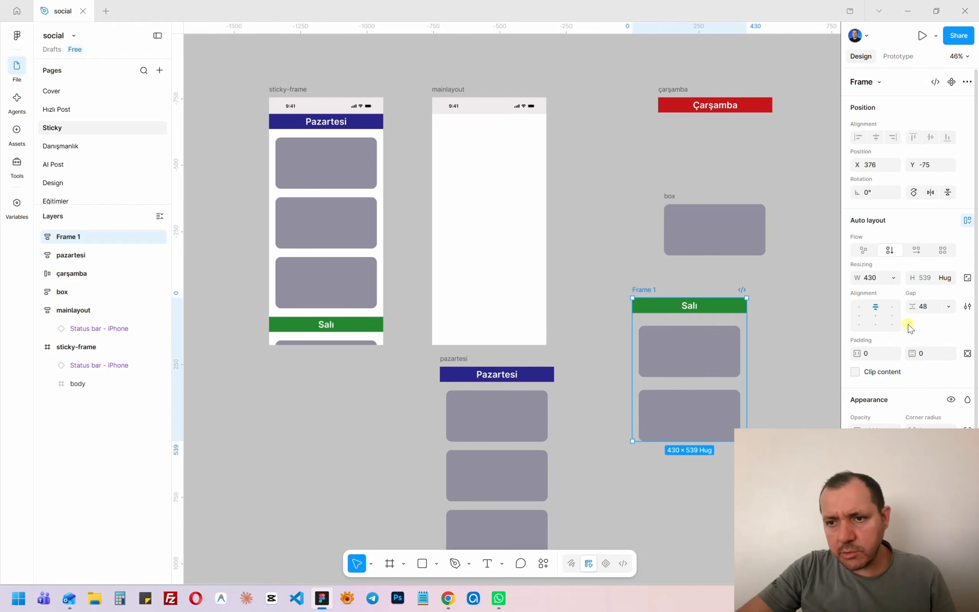
# Rename the new auto layout frame around the Salı header as salı.
pyautogui.doubleClick(651, 290)
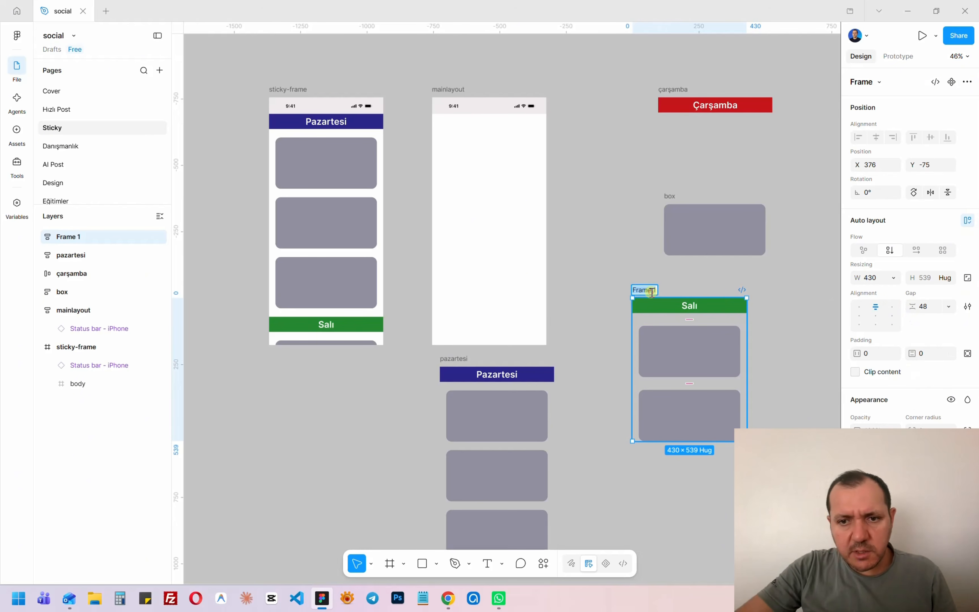
pyautogui.write('salı')
pyautogui.press('Return')
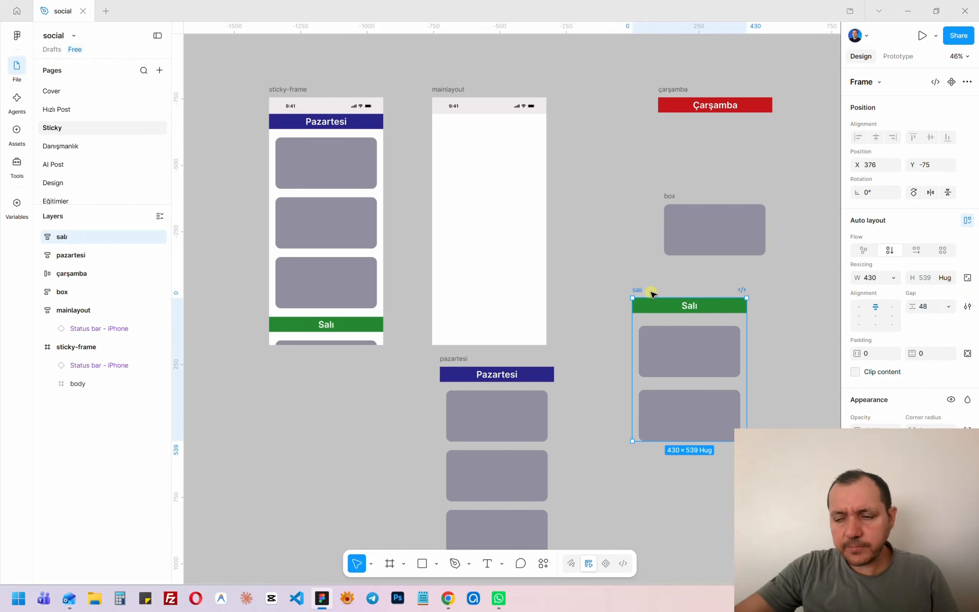
# Set the salı frame's bottom padding and vertical gap to 32 and move it beside the pazartesi frame at Y 184.
pyautogui.click(967, 354)
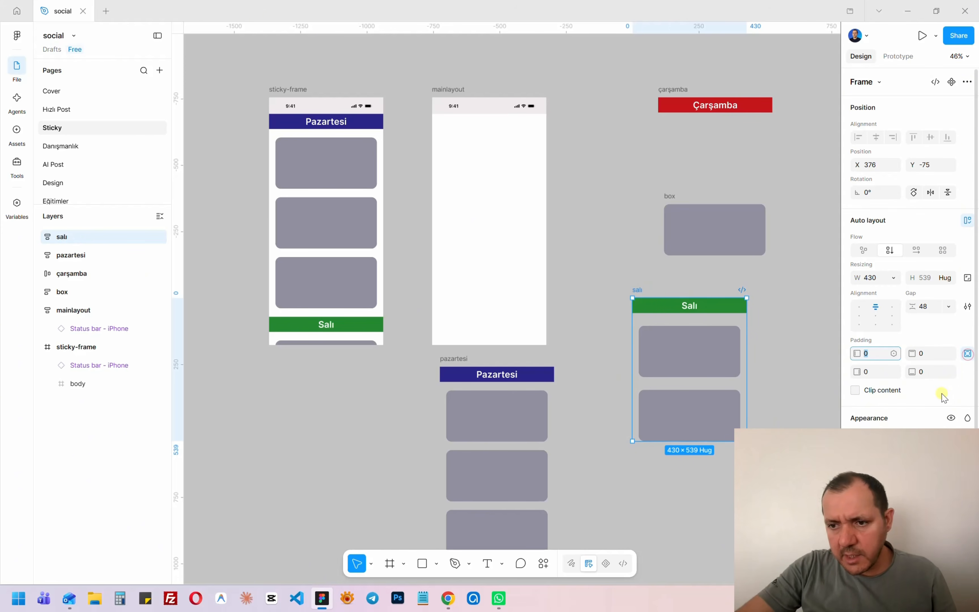
pyautogui.click(934, 378)
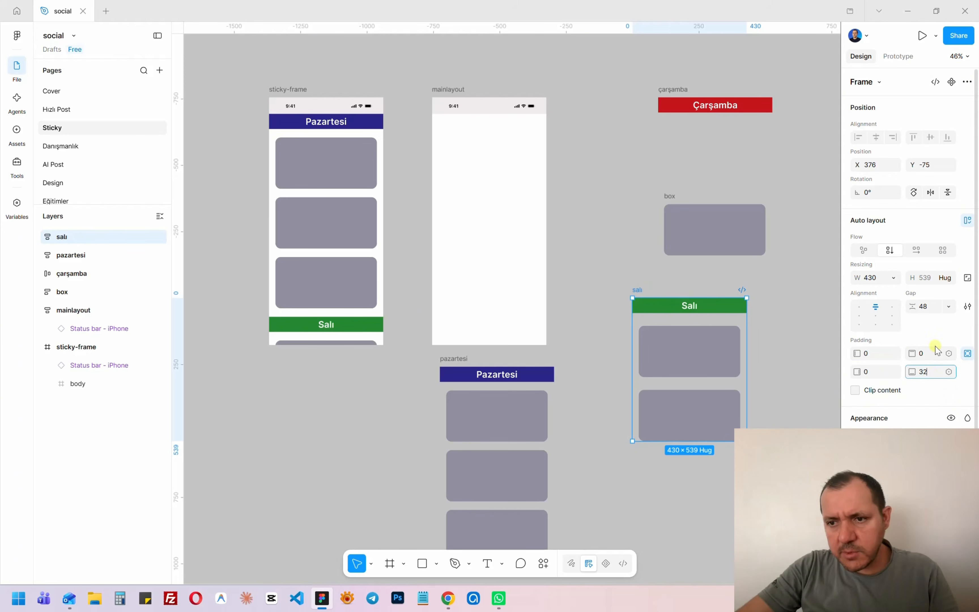
pyautogui.click(930, 308)
pyautogui.write('32')
pyautogui.click(789, 301)
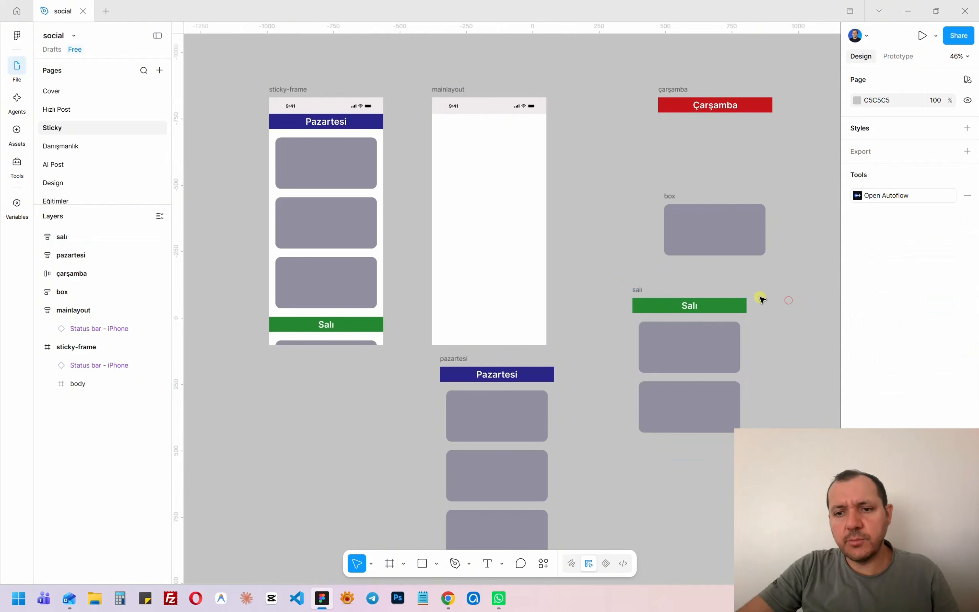
pyautogui.click(635, 291)
pyautogui.moveTo(636, 290); pyautogui.dragTo(578, 360)
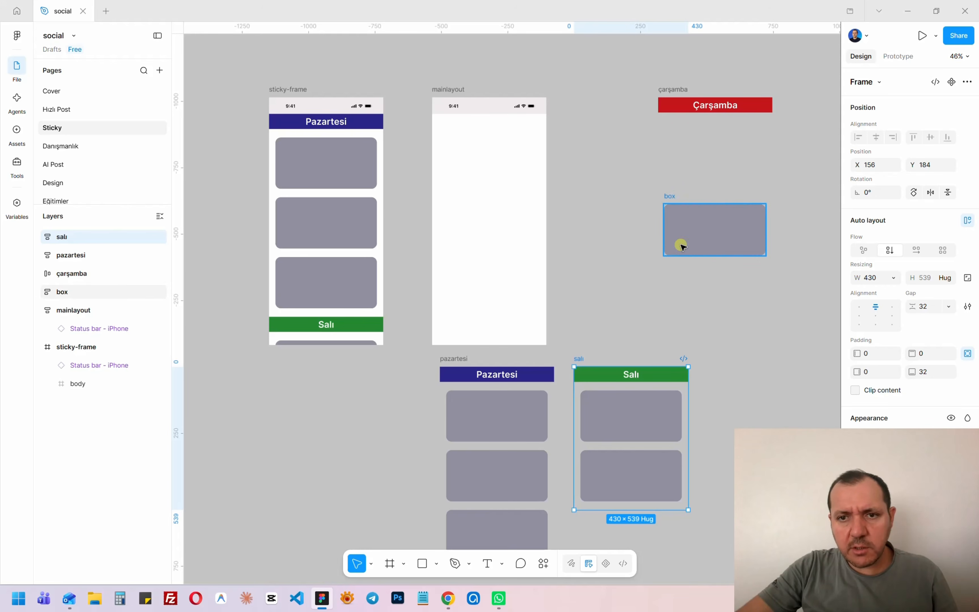
# Place one loose box copy beside mainlayout and stack four boxes below the relocated Çarşamba header.
pyautogui.scroll(1, 681, 245)
pyautogui.moveTo(666, 239); pyautogui.dragTo(611, 173)
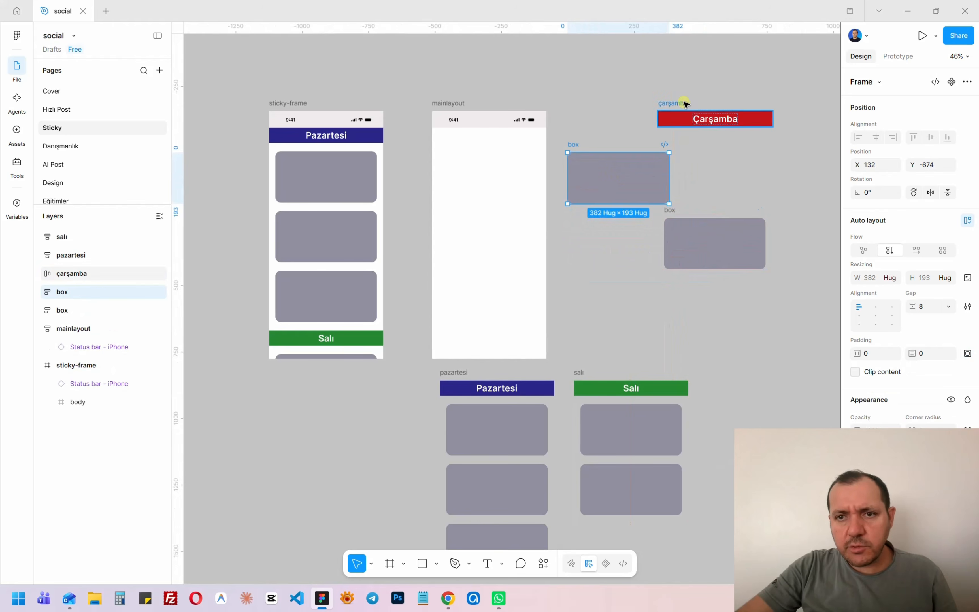
pyautogui.moveTo(684, 103); pyautogui.dragTo(723, 288)
pyautogui.moveTo(690, 222); pyautogui.dragTo(752, 525)
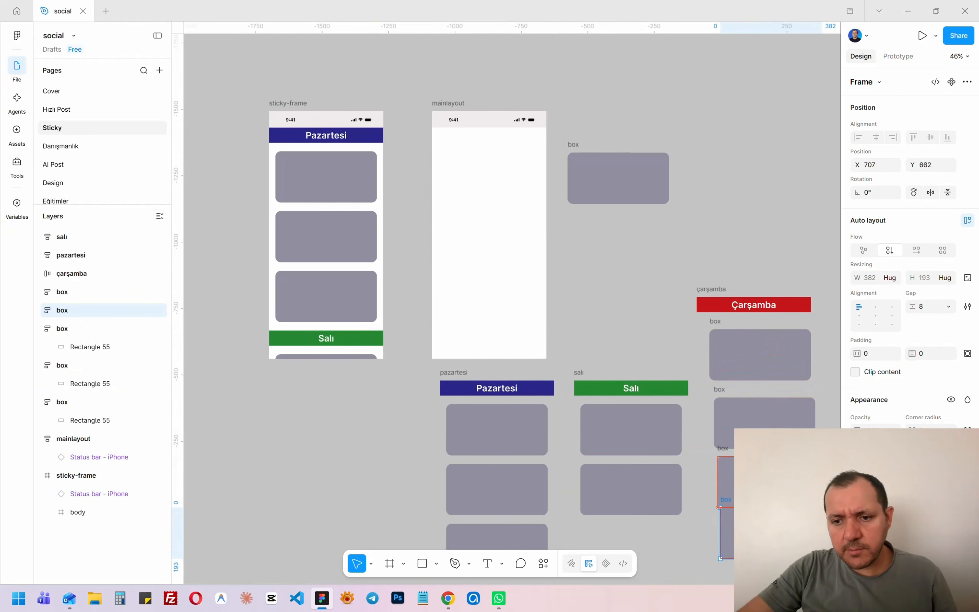
# Wrap the Çarşamba header and the four boxes below it in a vertical auto layout frame.
pyautogui.keyDown('shift'); pyautogui.click(726, 477); pyautogui.keyUp('shift')
pyautogui.keyDown('shift'); pyautogui.click(764, 416); pyautogui.keyUp('shift')
pyautogui.keyDown('shift'); pyautogui.click(785, 357); pyautogui.keyUp('shift')
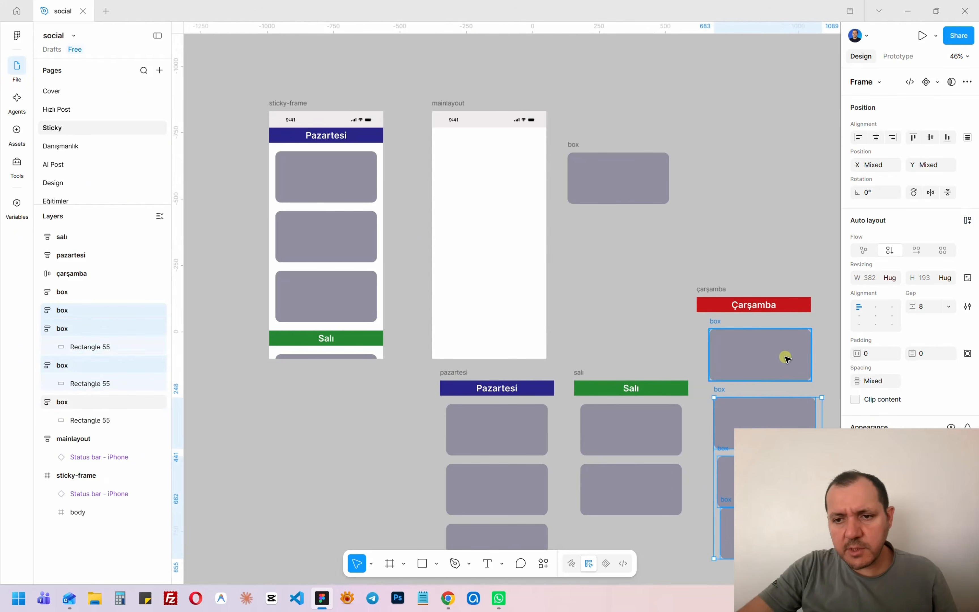
pyautogui.keyDown('shift'); pyautogui.click(723, 289); pyautogui.keyUp('shift')
pyautogui.hotkey('shift', 'a')
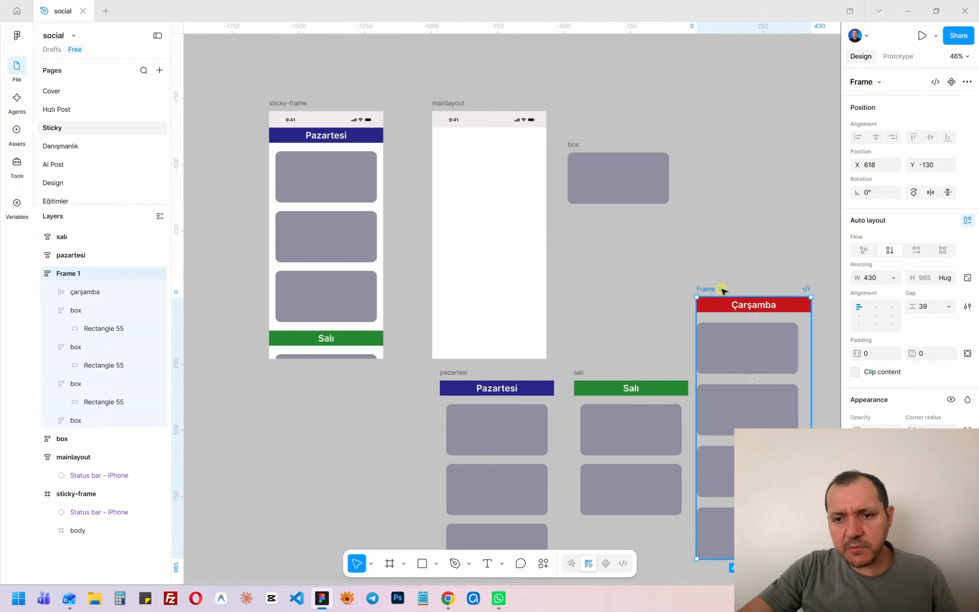
# Align the Çarşamba frame's contents to top center and set both its vertical gap and bottom padding to 32.
pyautogui.click(874, 306)
pyautogui.click(922, 306)
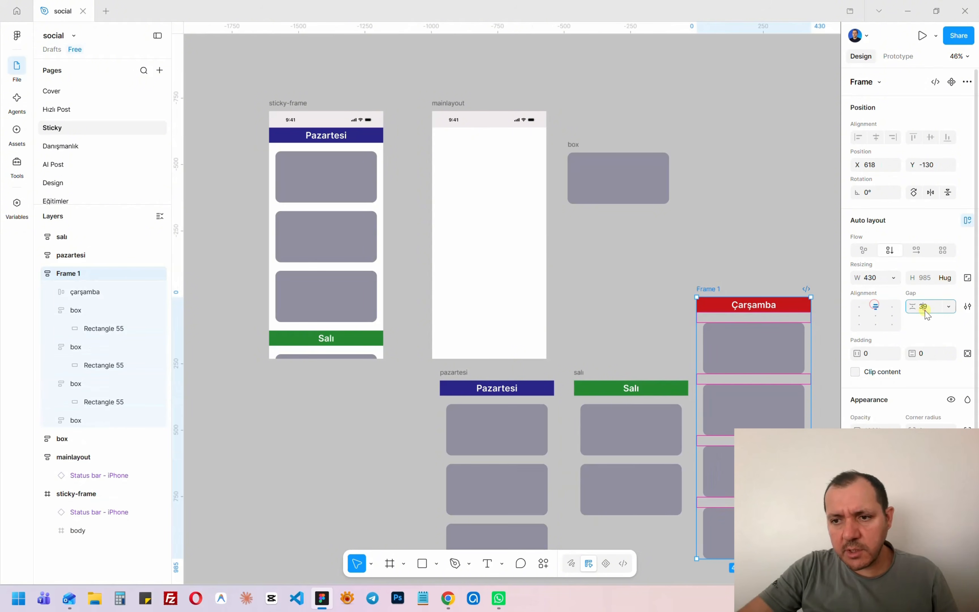
pyautogui.write('32')
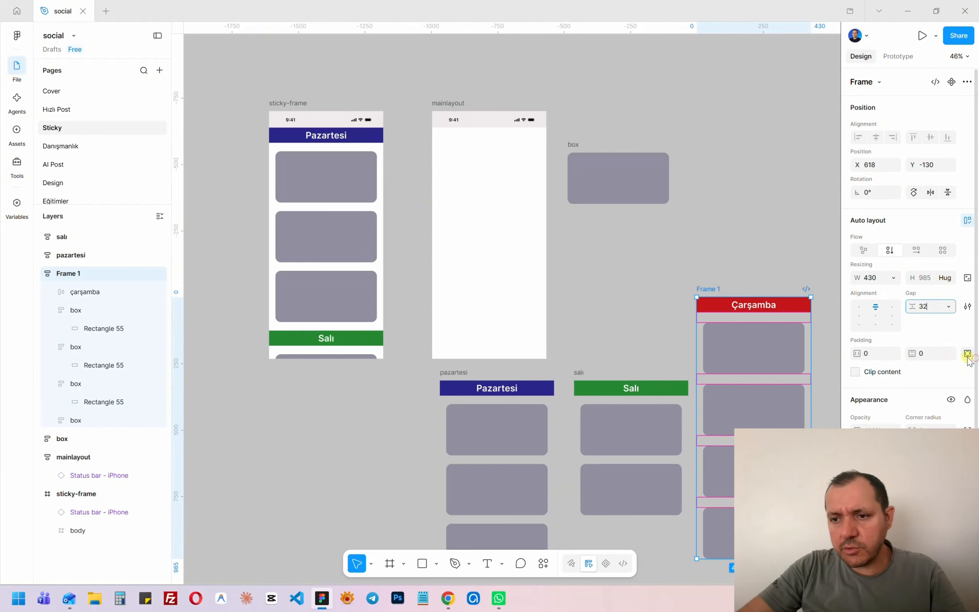
pyautogui.click(967, 355)
pyautogui.click(925, 373)
pyautogui.click(776, 245)
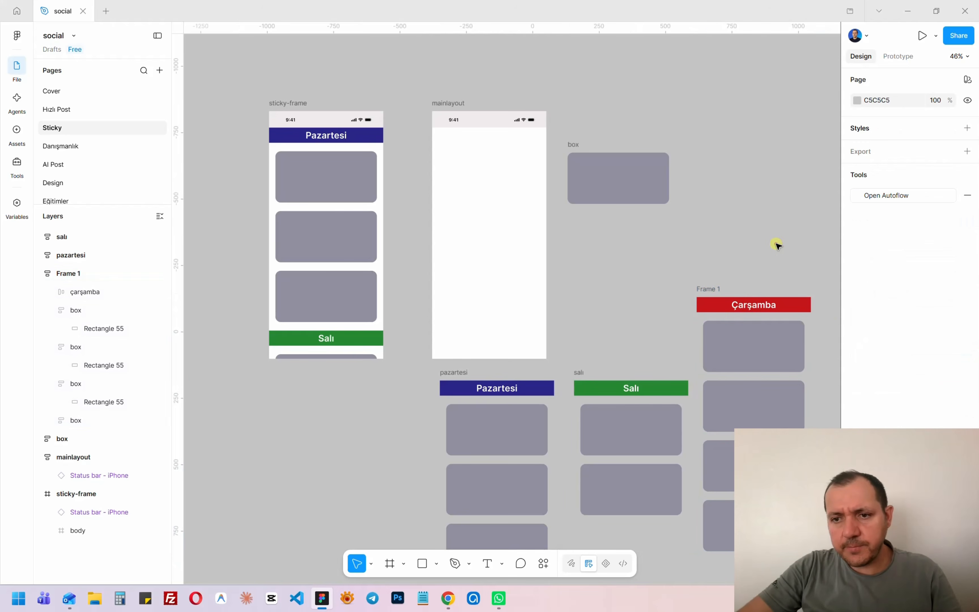
# Rename the auto layout frame around the Çarşamba header as carşamba.
pyautogui.click(708, 289)
pyautogui.doubleClick(708, 289)
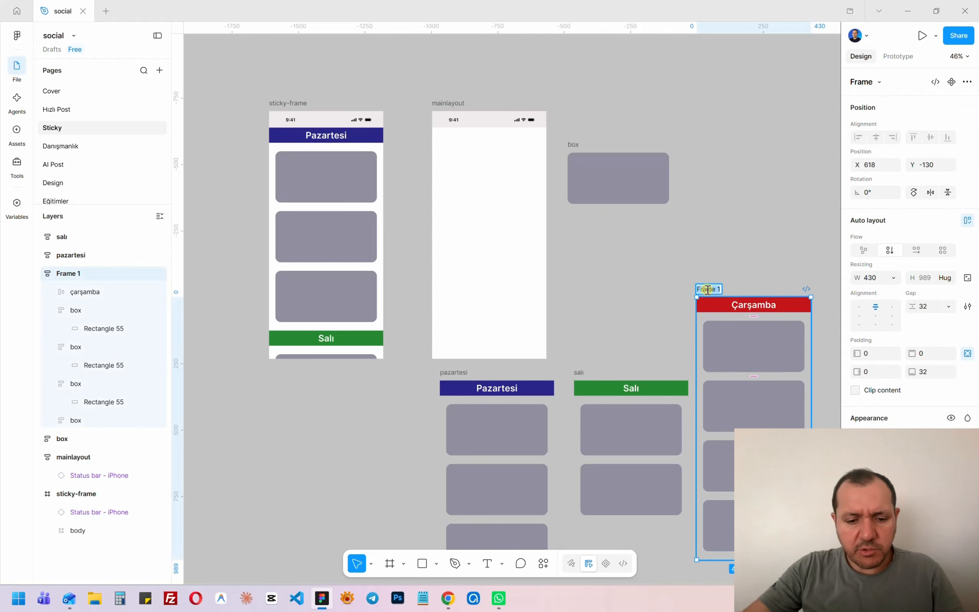
pyautogui.write('carşamba')
pyautogui.press('Return')
# Place the loose box directly under the status bar in mainlayout and put the pazartesi frame below it.
pyautogui.scroll(-3, 674, 257)
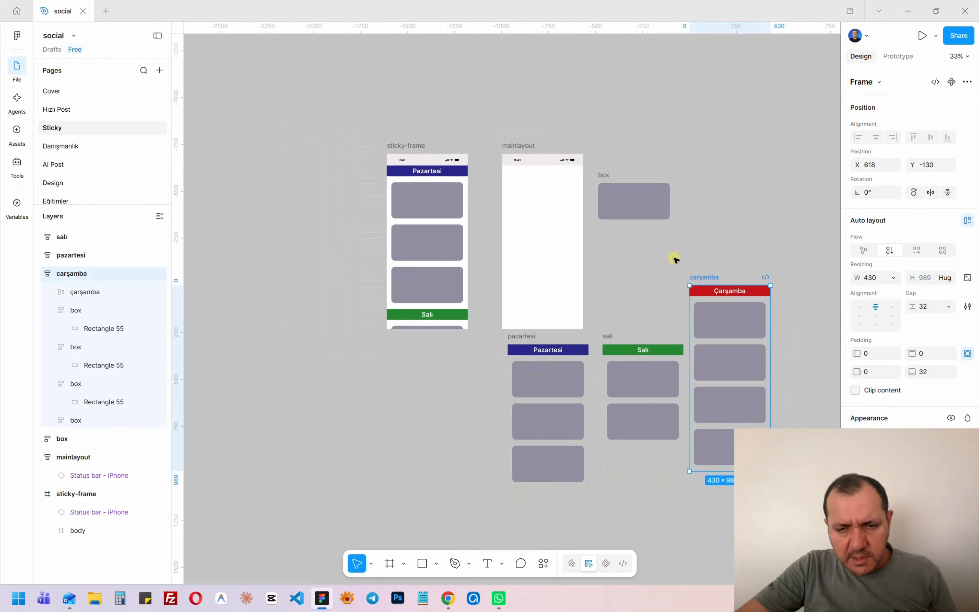
pyautogui.click(549, 185)
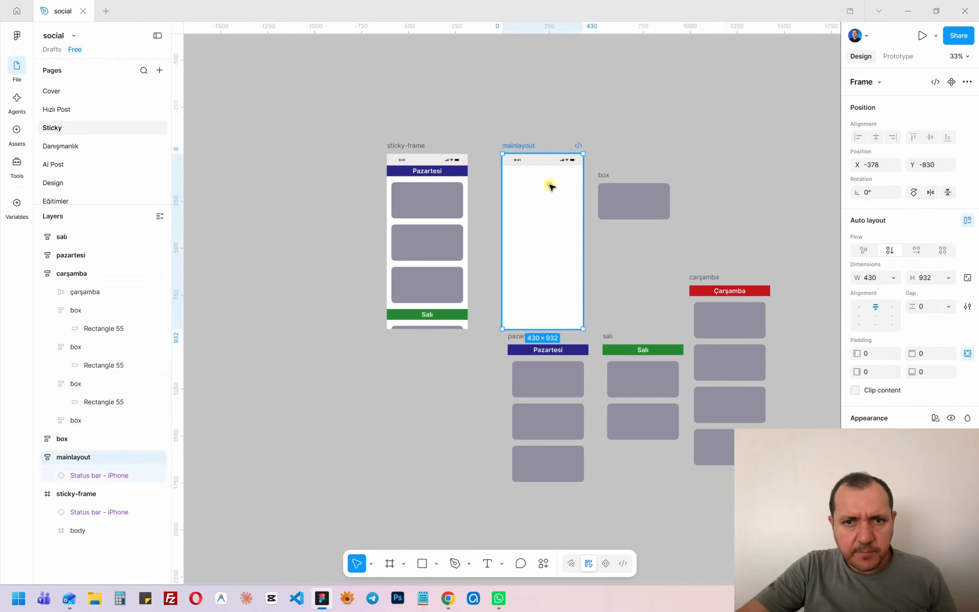
pyautogui.click(531, 162)
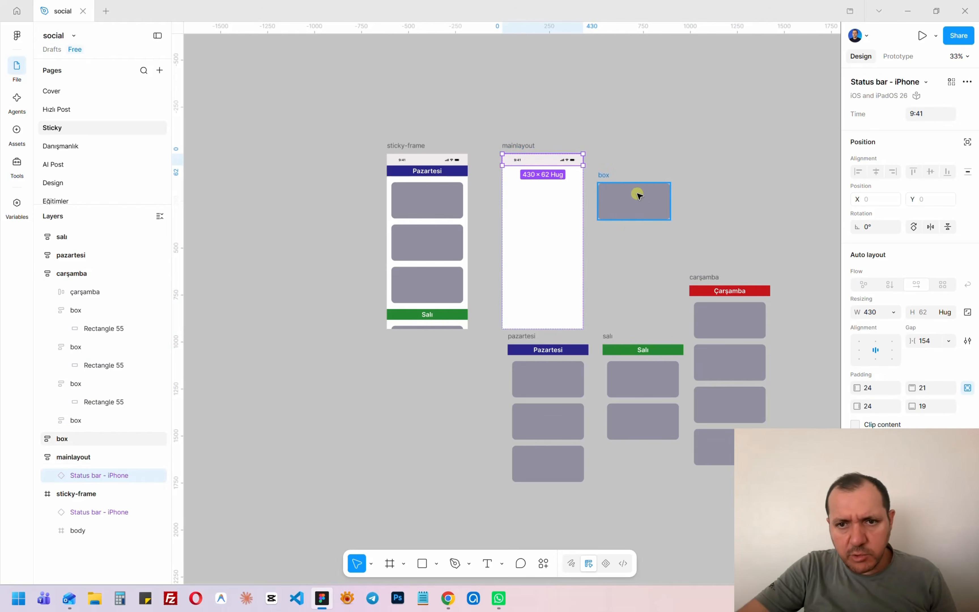
pyautogui.moveTo(607, 177); pyautogui.dragTo(539, 185)
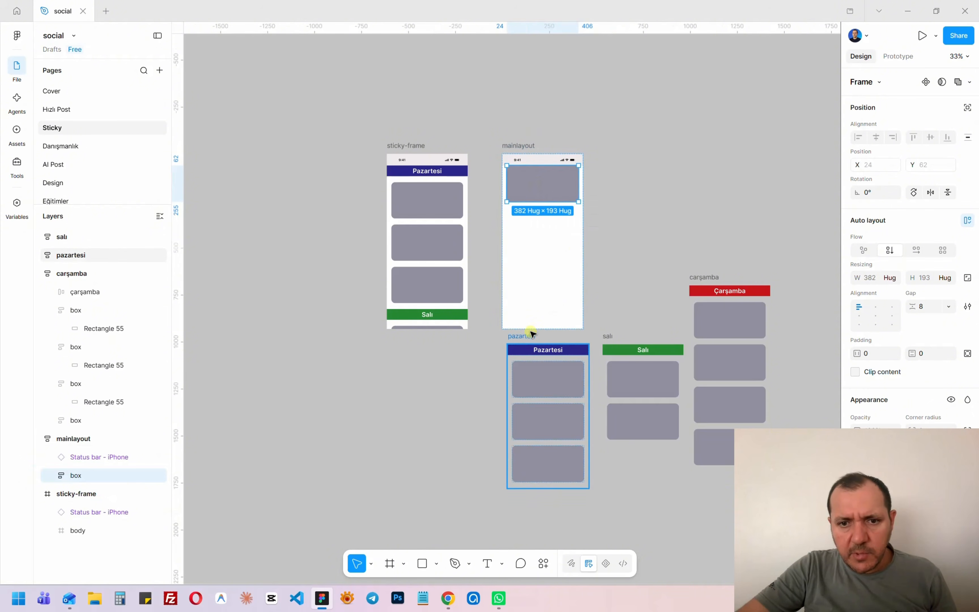
pyautogui.moveTo(527, 338); pyautogui.dragTo(532, 234)
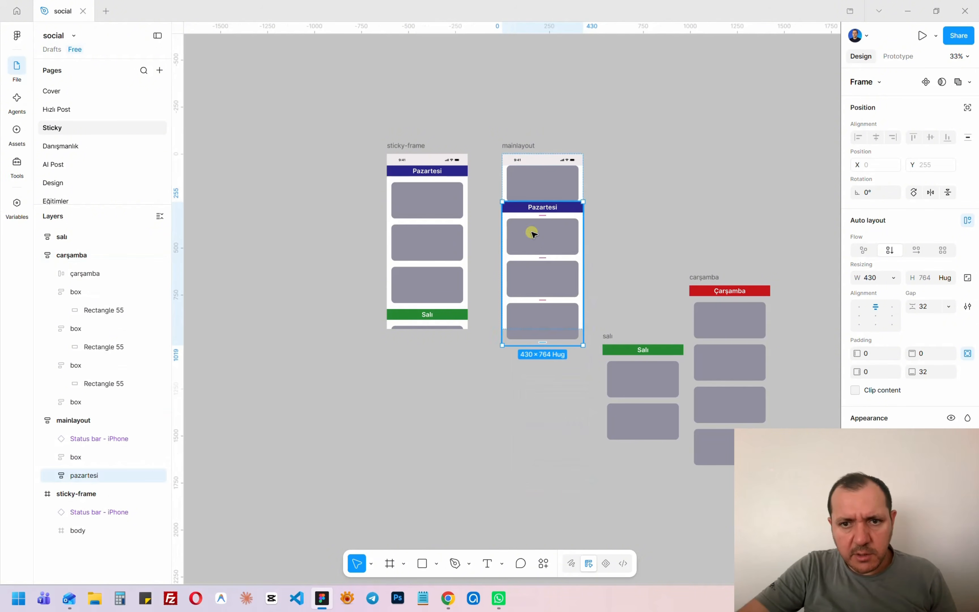
# Copy the salı frame and the carşamba frame into mainlayout, stacking them in that order below the pazartesi section.
pyautogui.click(610, 337)
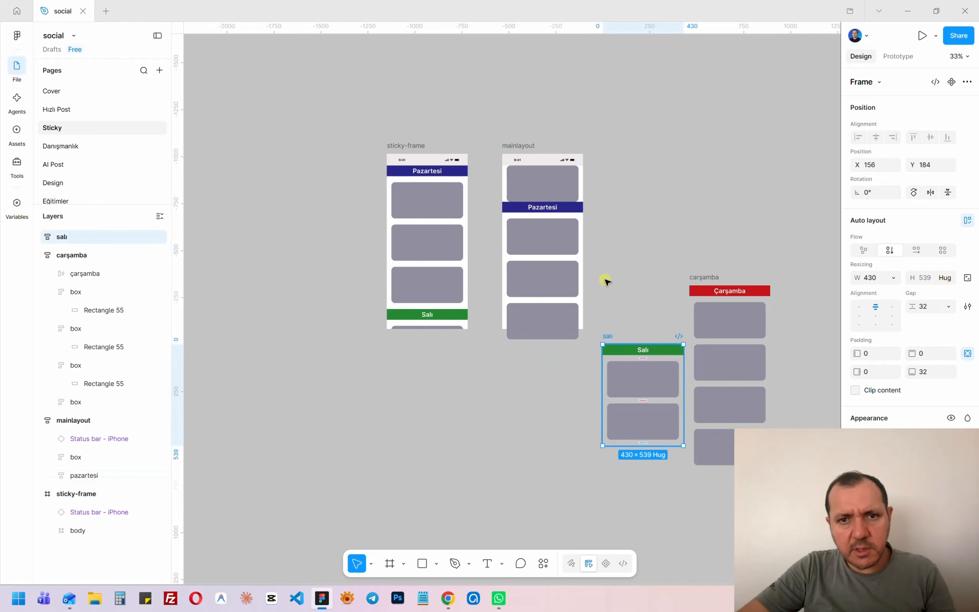
pyautogui.click(528, 149)
pyautogui.hotkey('ctrl', 'v')
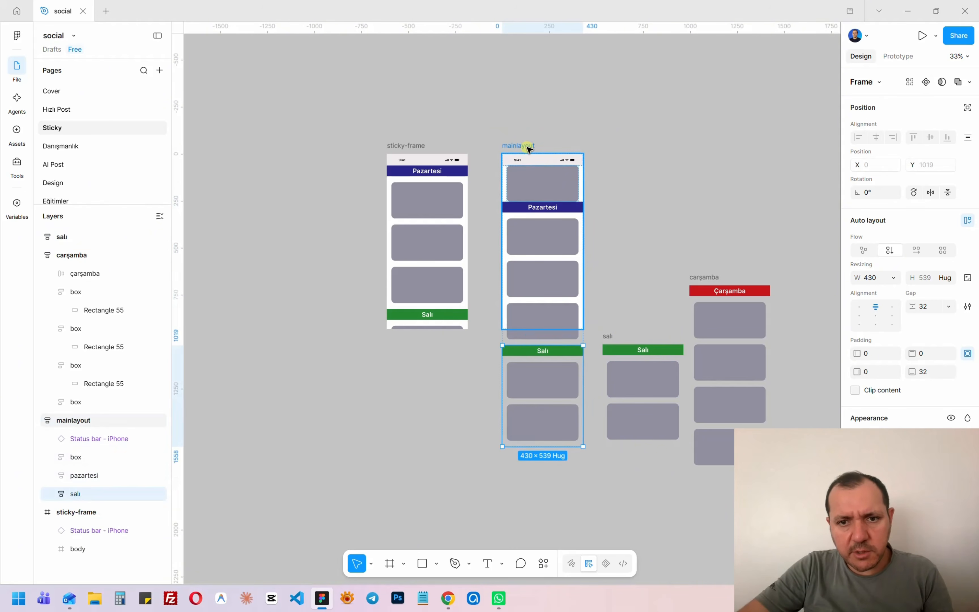
pyautogui.click(704, 278)
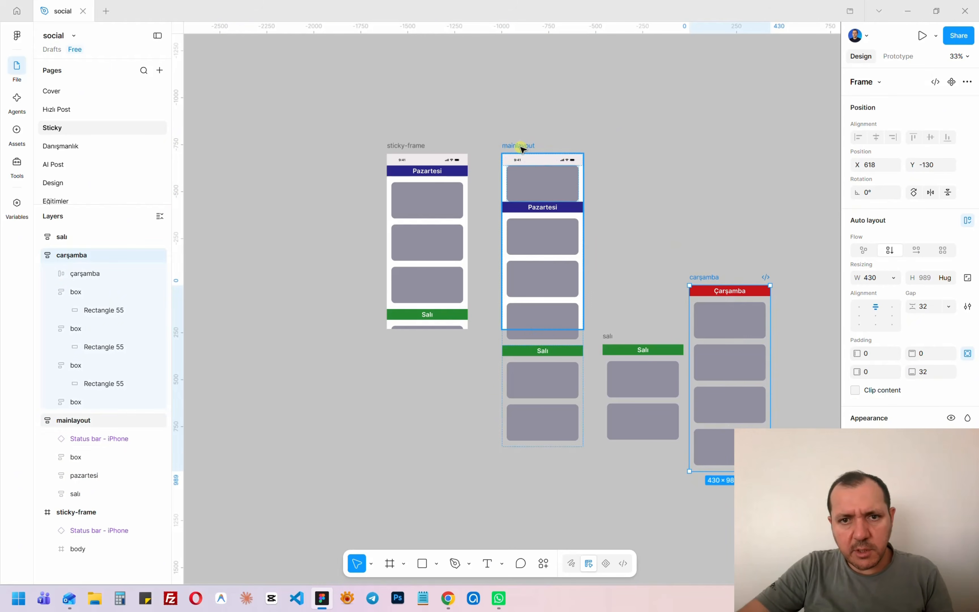
pyautogui.click(522, 149)
pyautogui.hotkey('ctrl', 'v')
# Delete the original carşamba and salı frames left outside mainlayout.
pyautogui.click(704, 279)
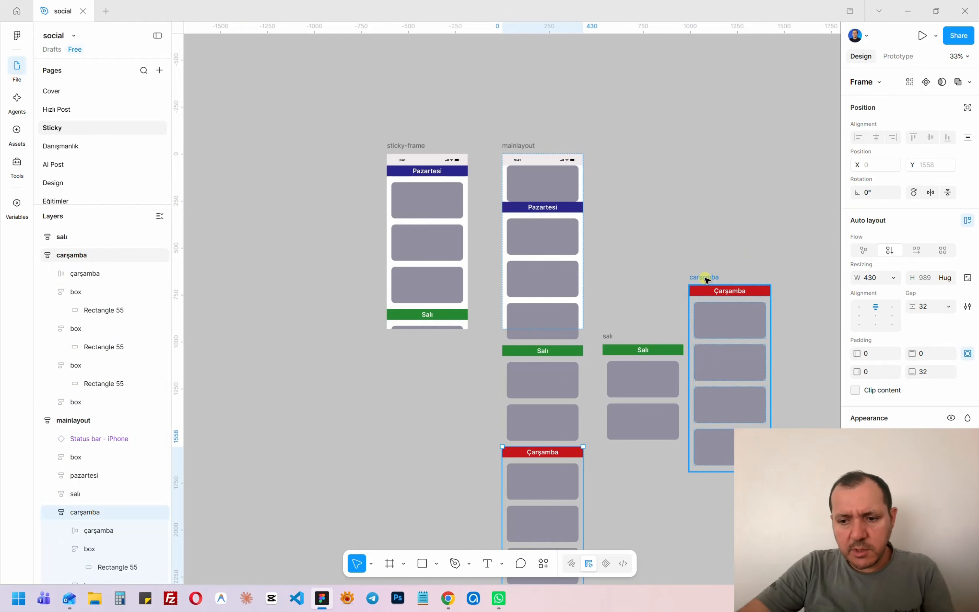
pyautogui.press('Delete')
pyautogui.click(613, 334)
pyautogui.press('Delete')
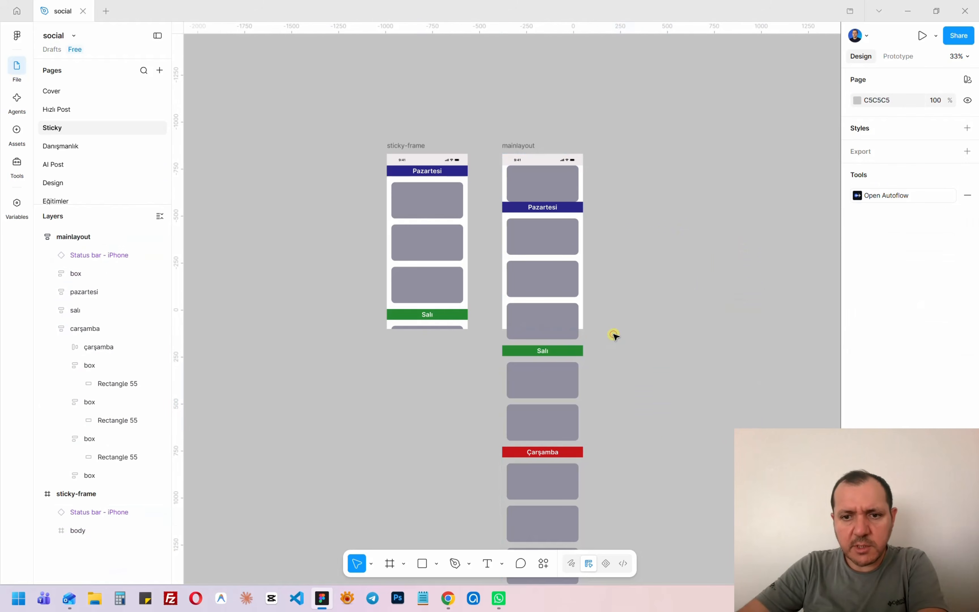
# Wrap the box, pazartesi, salı and carşamba layers of mainlayout in one vertical auto layout frame, leaving out the status bar.
pyautogui.click(55, 329)
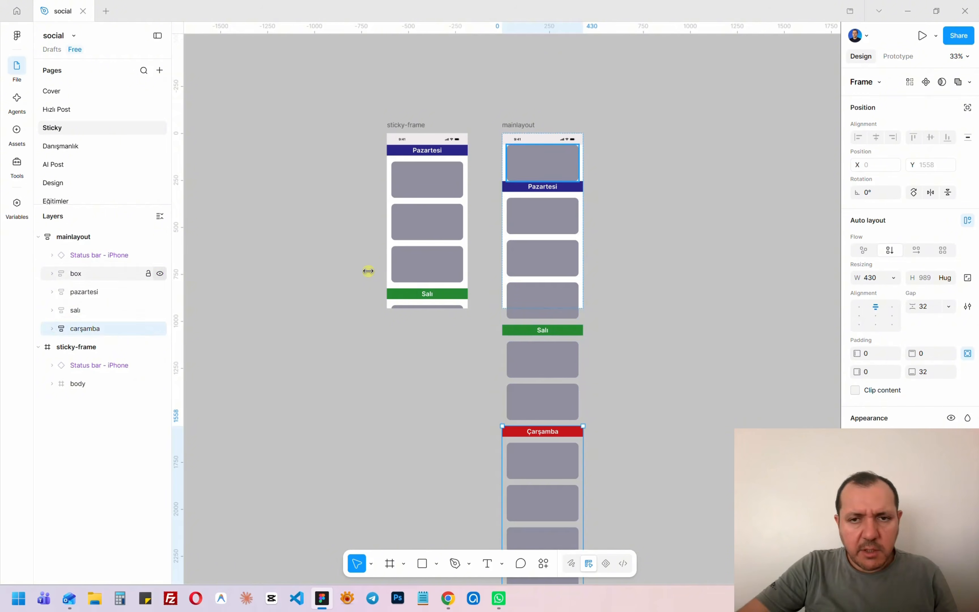
pyautogui.click(673, 242)
pyautogui.click(517, 125)
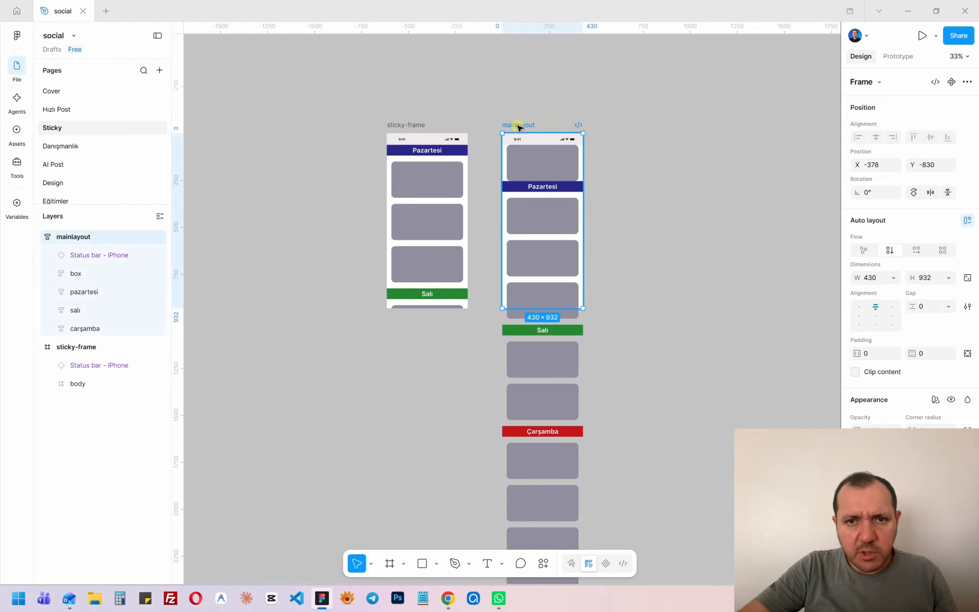
pyautogui.click(82, 256)
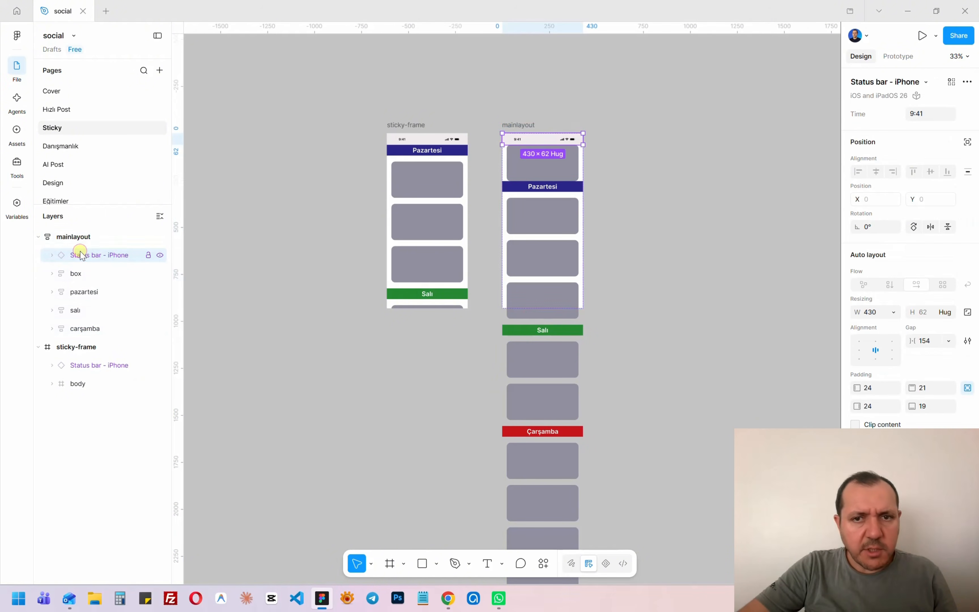
pyautogui.click(77, 274)
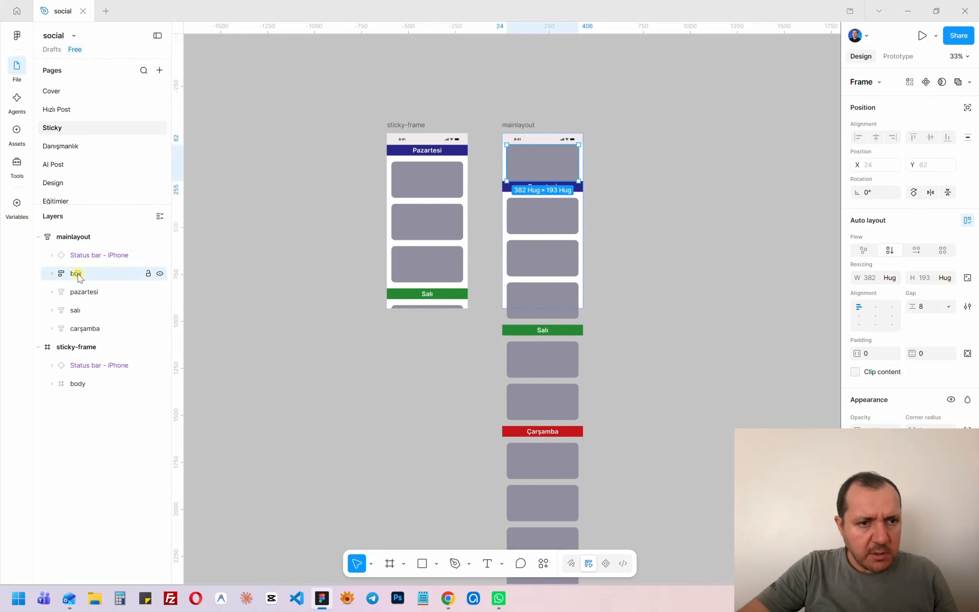
pyautogui.click(85, 293)
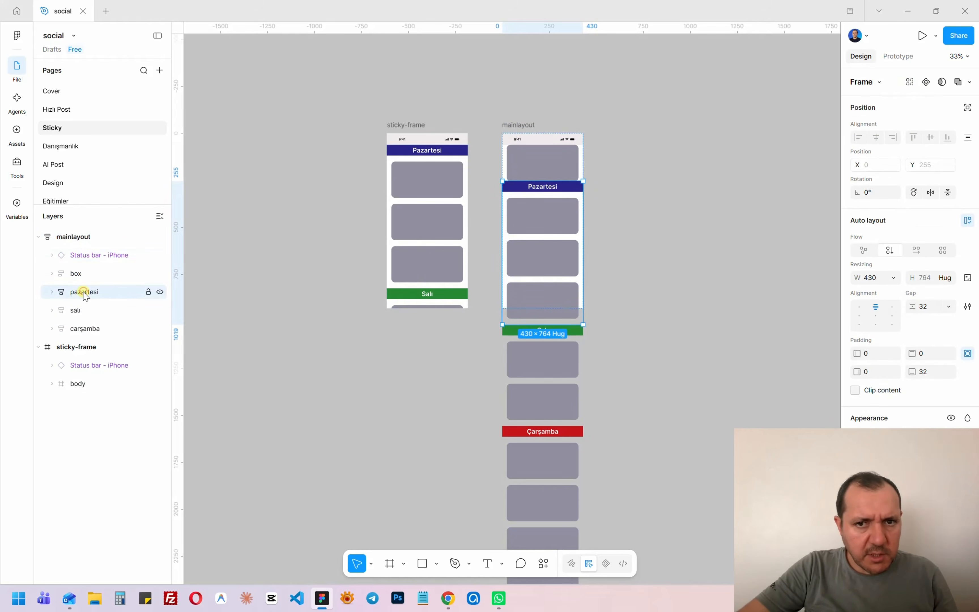
pyautogui.click(79, 328)
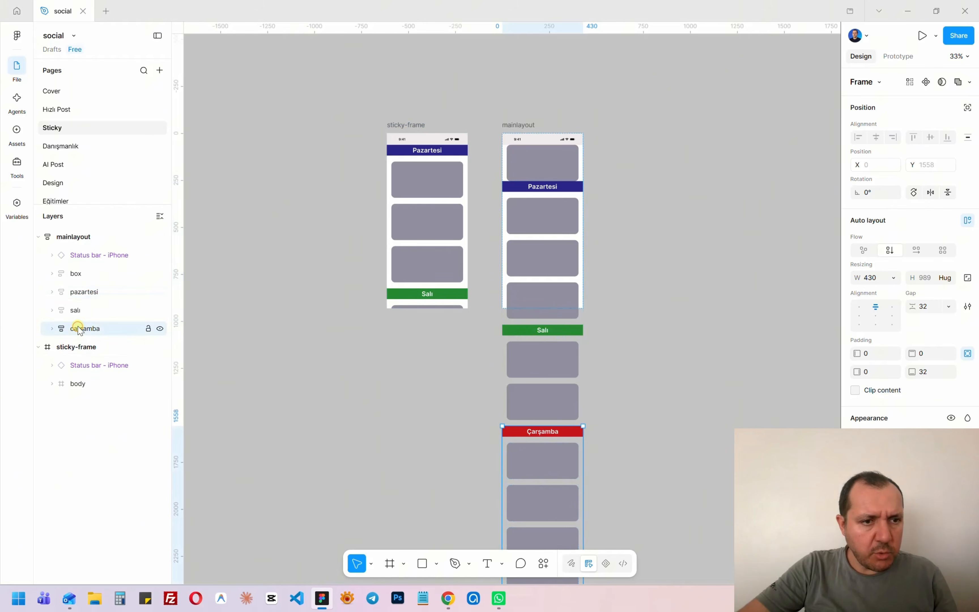
pyautogui.keyDown('shift'); pyautogui.click(77, 275); pyautogui.keyUp('shift')
pyautogui.hotkey('shift', 'a')
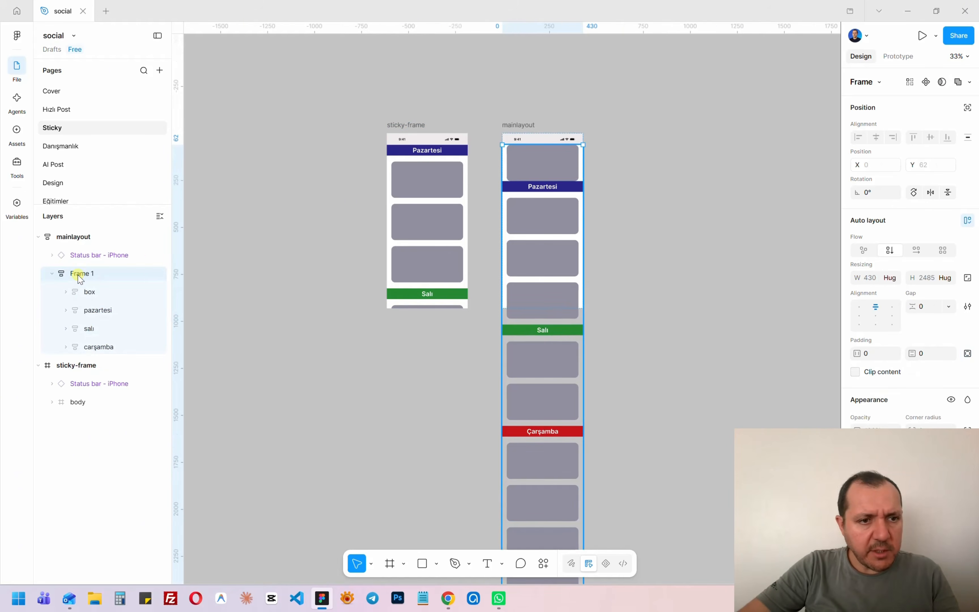
# Rename the auto layout frame around the mainlayout day sections as body.
pyautogui.doubleClick(79, 274)
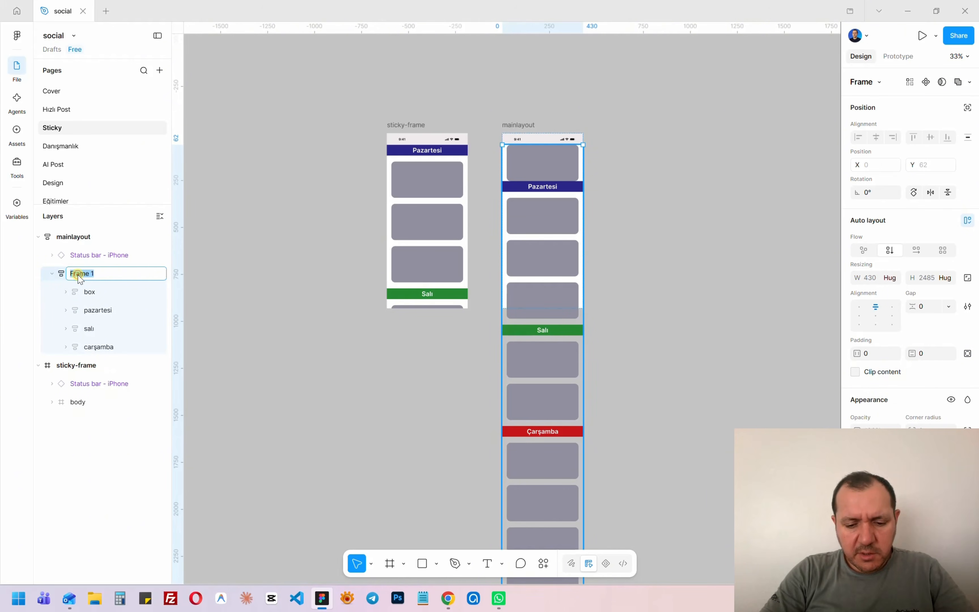
pyautogui.write('bod')
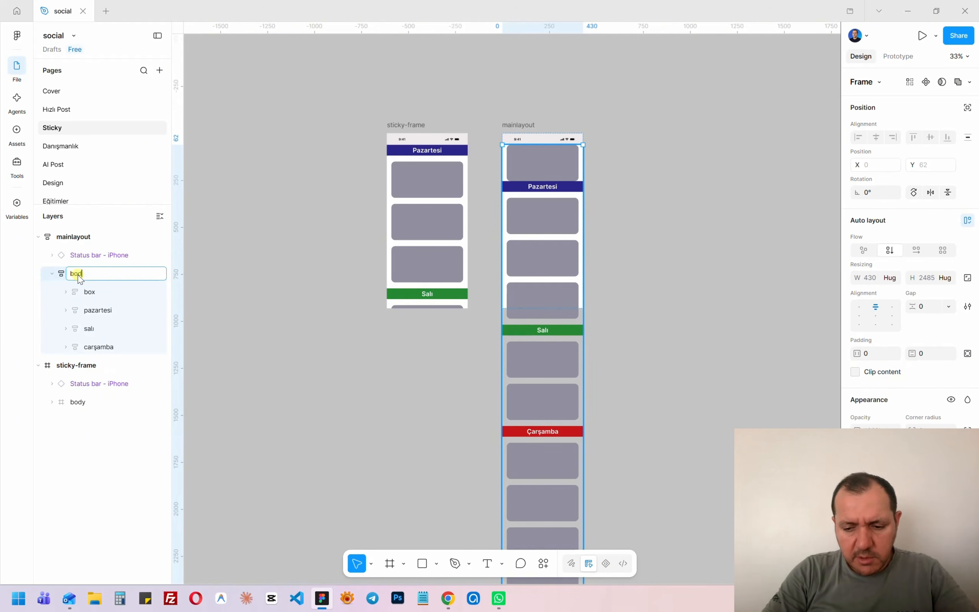
pyautogui.write('y')
pyautogui.press('Return')
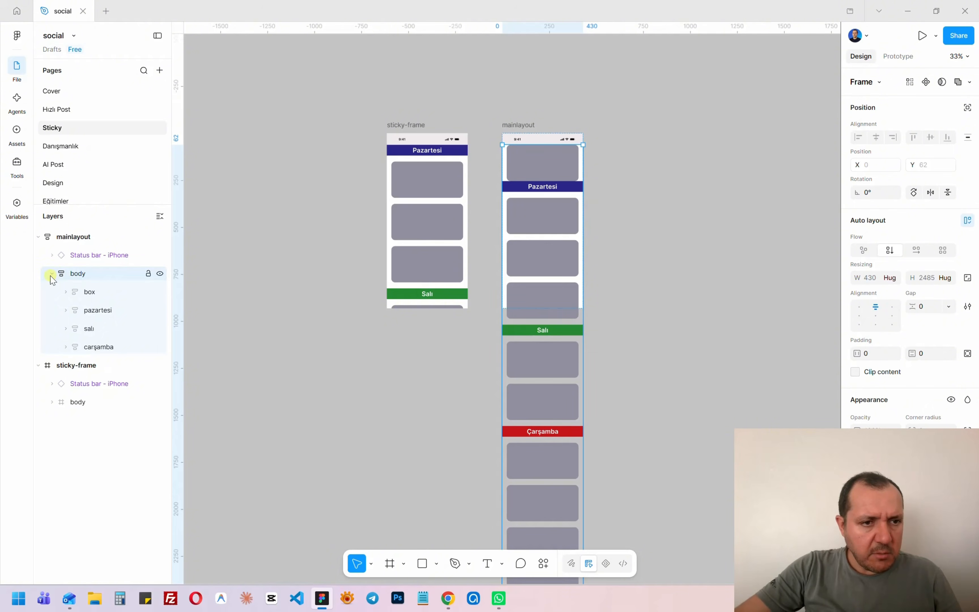
pyautogui.click(51, 274)
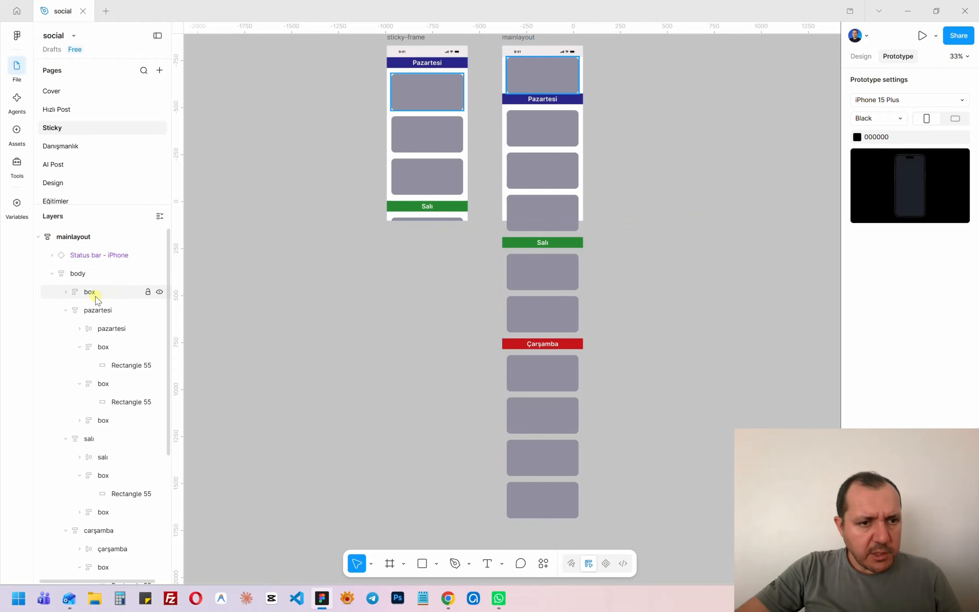
# Set the scroll position of the Çarşamba header in mainlayout to Sticky (stop at top edge).
pyautogui.click(66, 312)
pyautogui.click(66, 328)
pyautogui.click(66, 347)
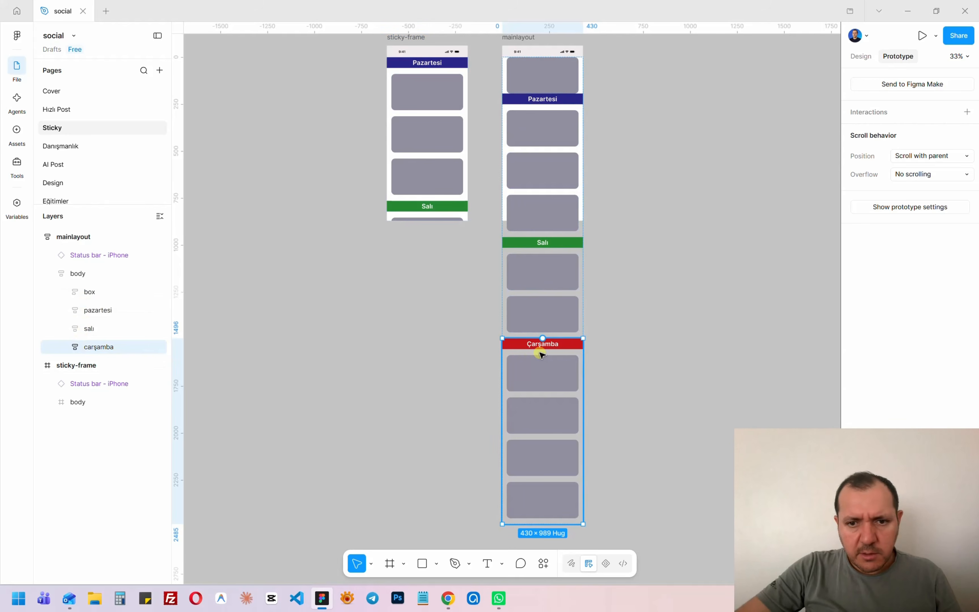
pyautogui.click(571, 346)
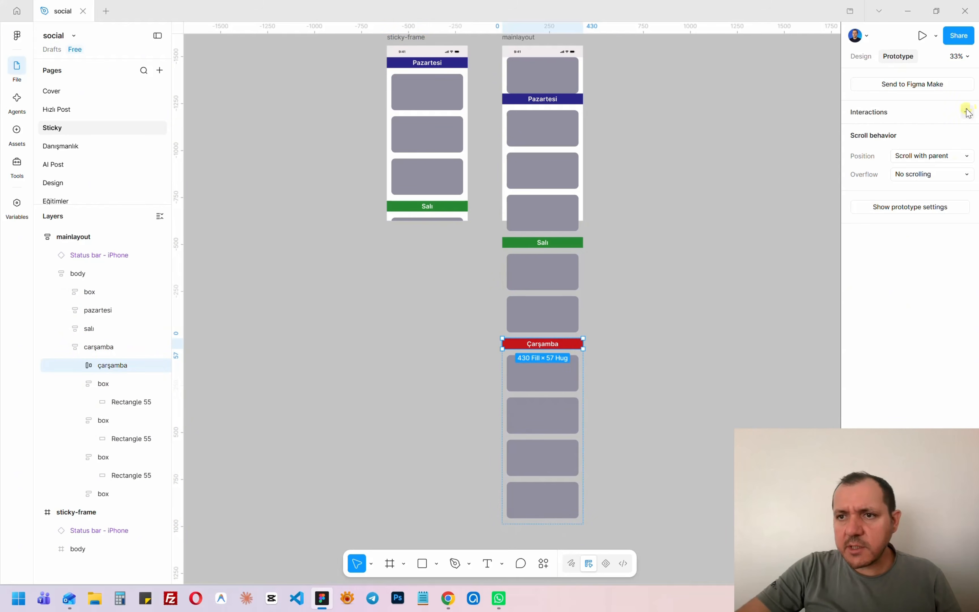
pyautogui.click(918, 155)
pyautogui.click(912, 184)
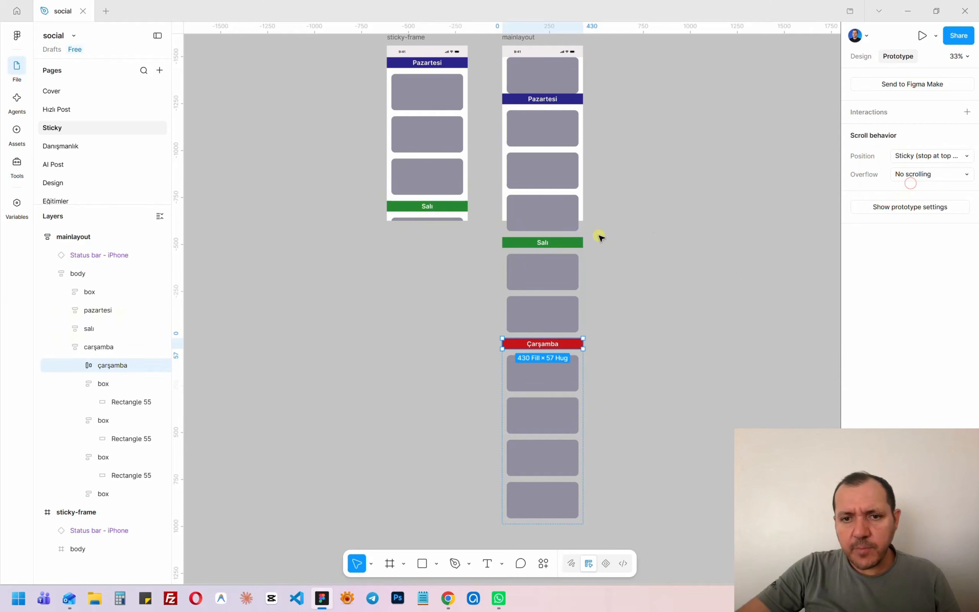
# Set the scroll position of the Salı and Pazartesi headers in mainlayout to Sticky (stop at top edge).
pyautogui.click(562, 243)
pyautogui.click(930, 160)
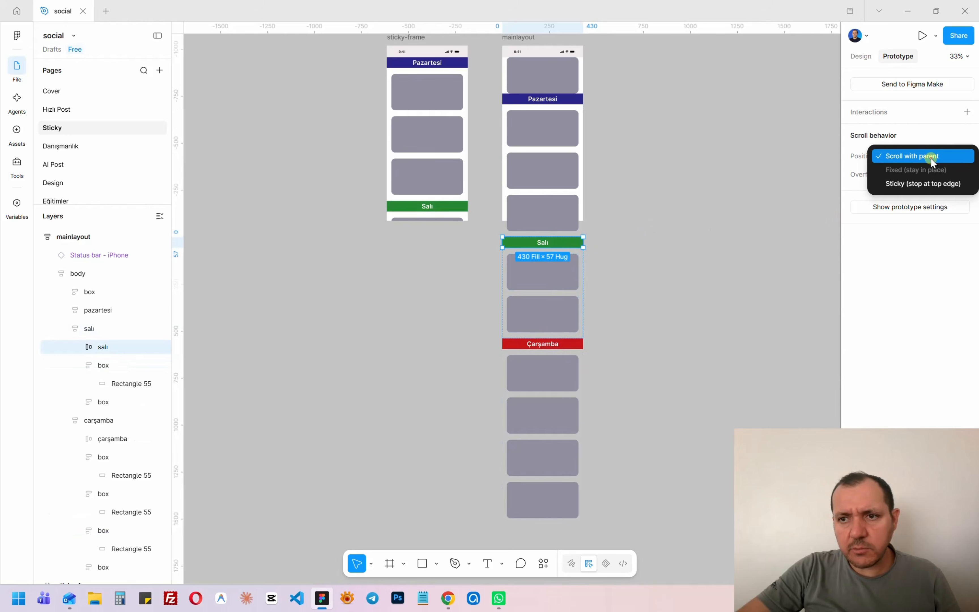
pyautogui.click(913, 184)
pyautogui.click(568, 104)
pyautogui.click(567, 104)
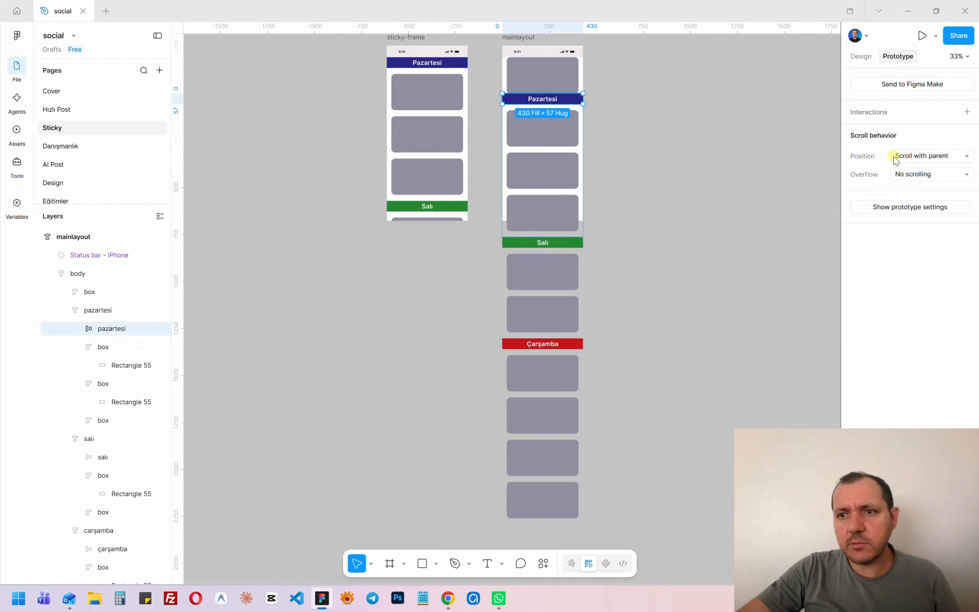
pyautogui.click(929, 162)
pyautogui.click(907, 185)
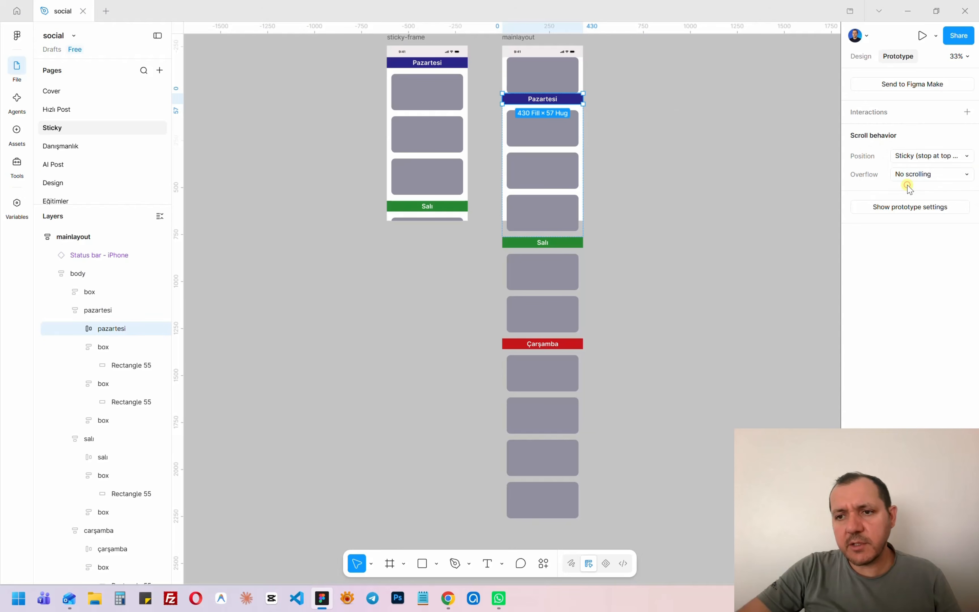
# Turn on Clip content for the mainlayout frame.
pyautogui.click(545, 49)
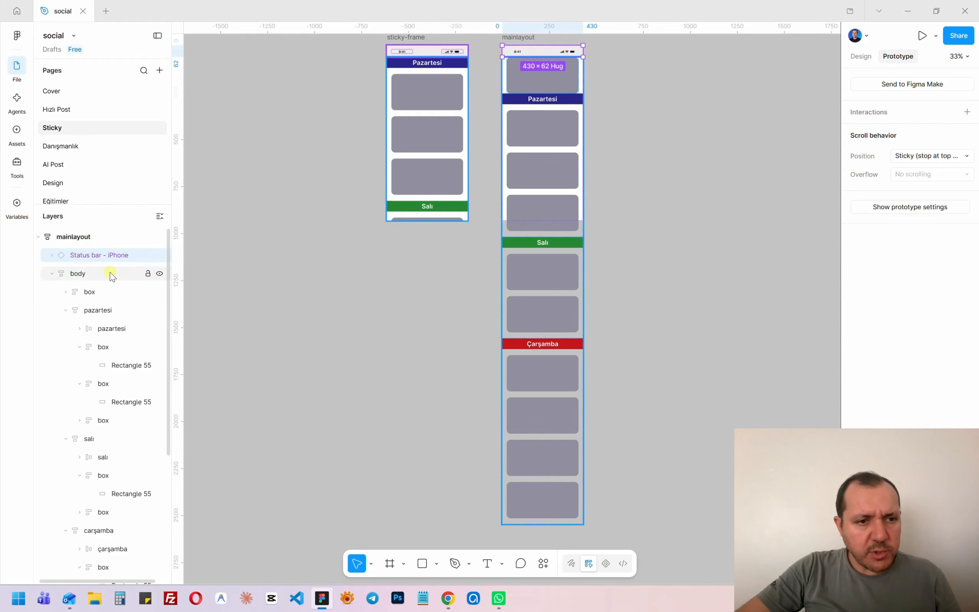
pyautogui.click(52, 276)
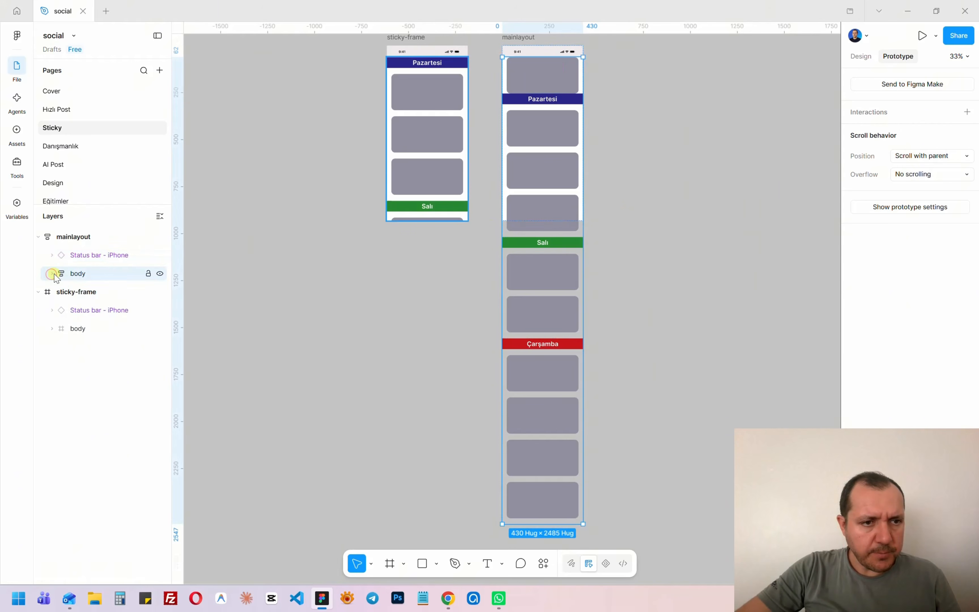
pyautogui.click(76, 240)
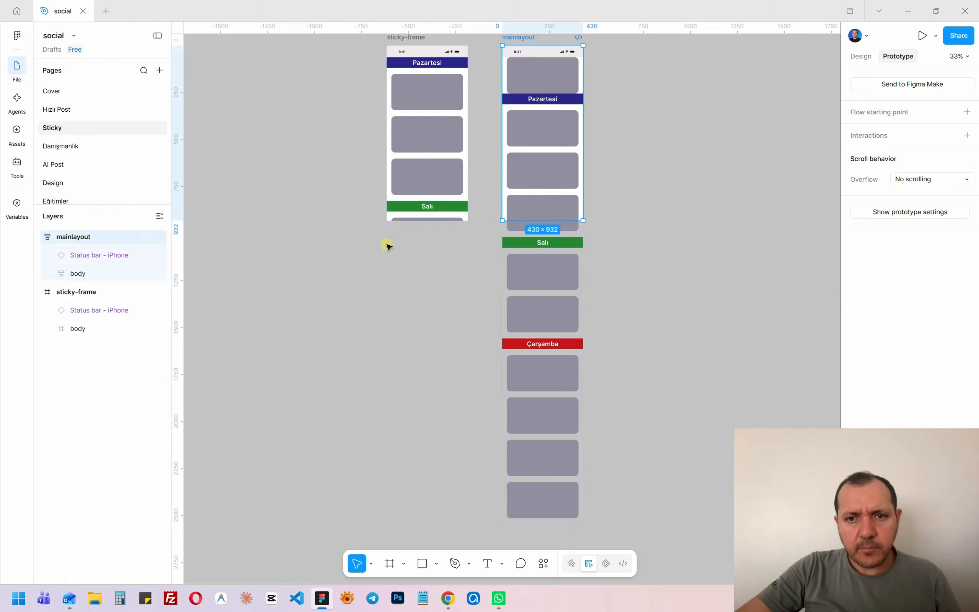
pyautogui.scroll(2, 595, 231)
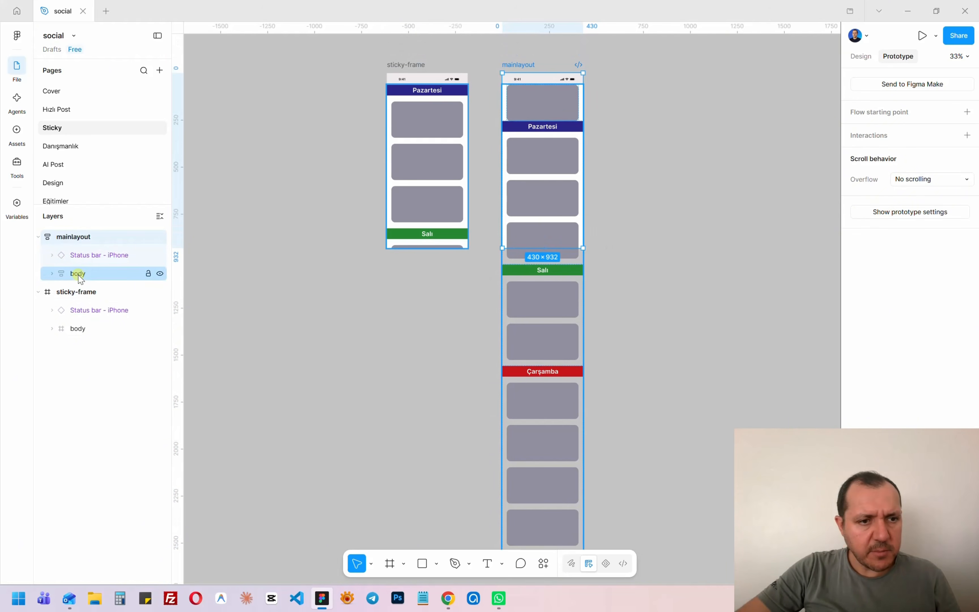
pyautogui.click(861, 57)
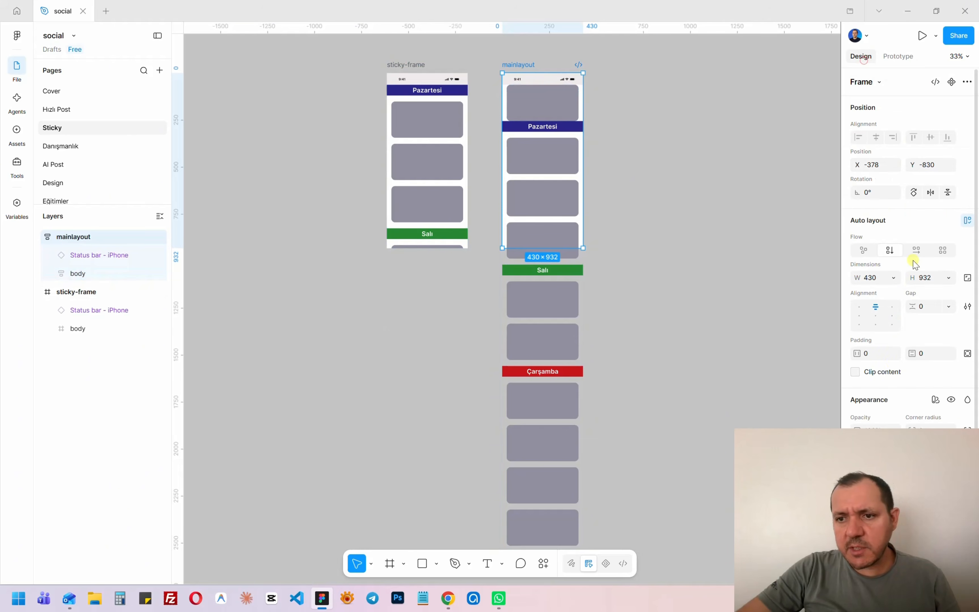
pyautogui.click(872, 372)
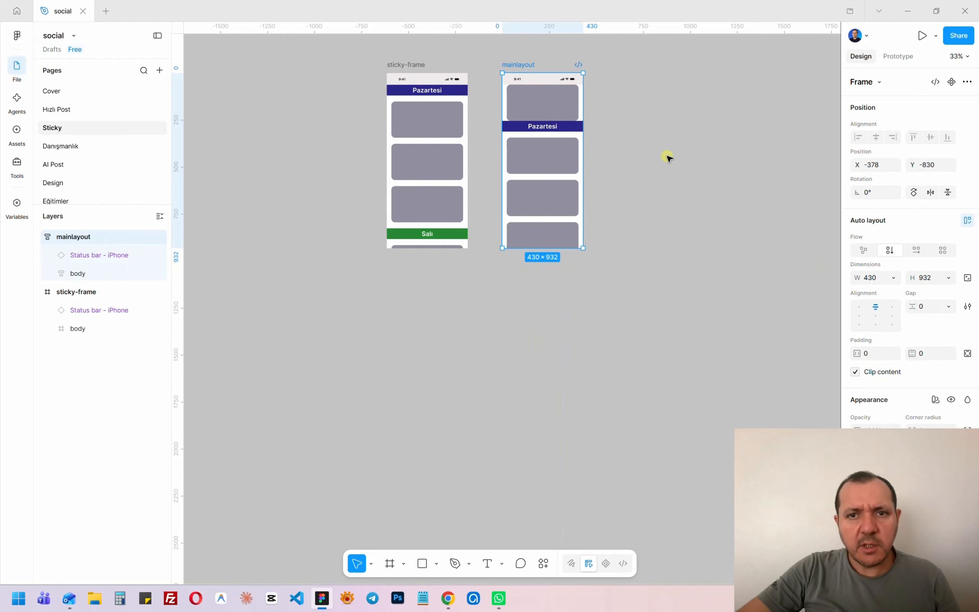
# Shorten the body frame of mainlayout to a height of 870 so it ends at the phone frame's lower edge.
pyautogui.click(551, 164)
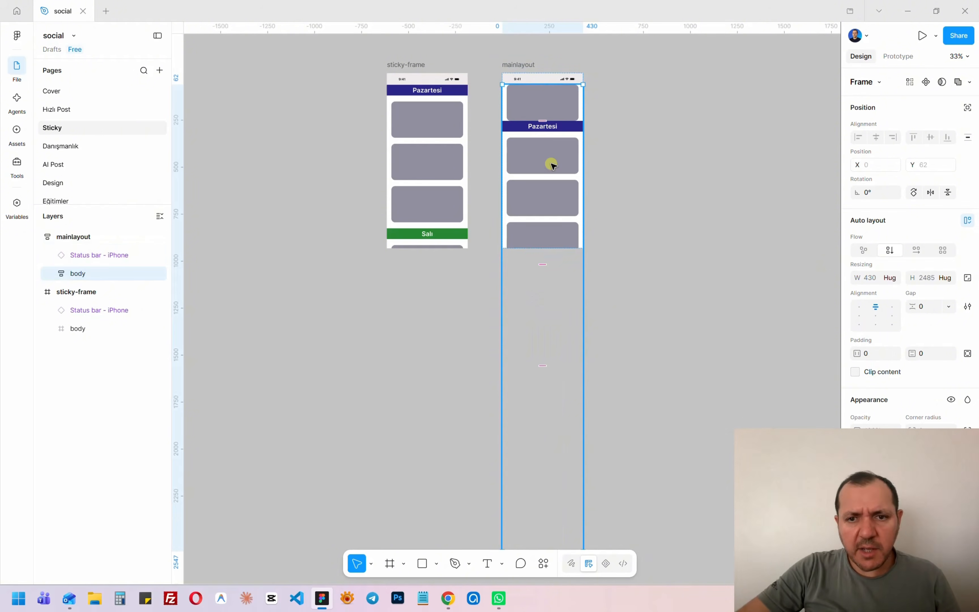
pyautogui.click(528, 66)
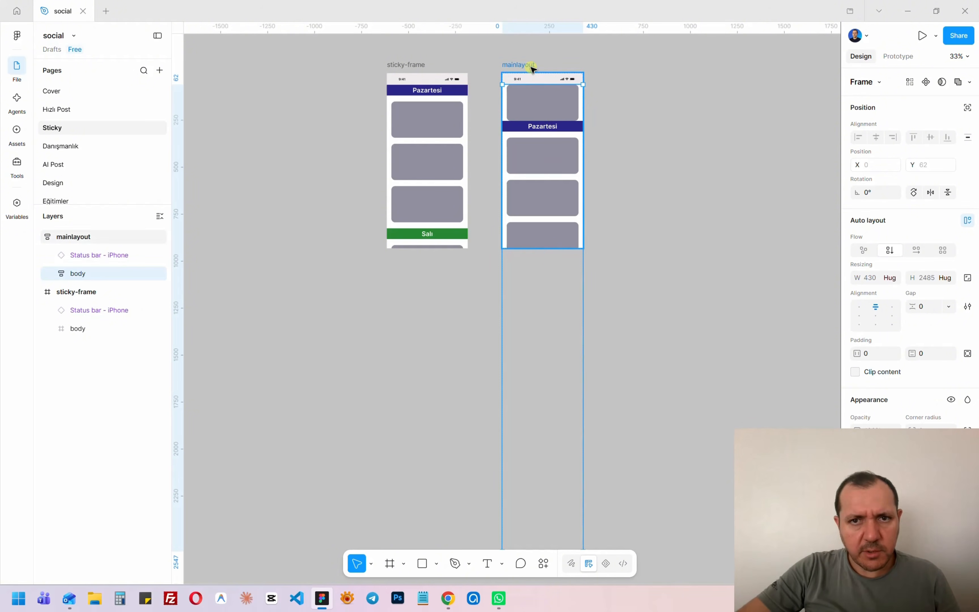
pyautogui.click(552, 171)
pyautogui.scroll(-3, 599, 225)
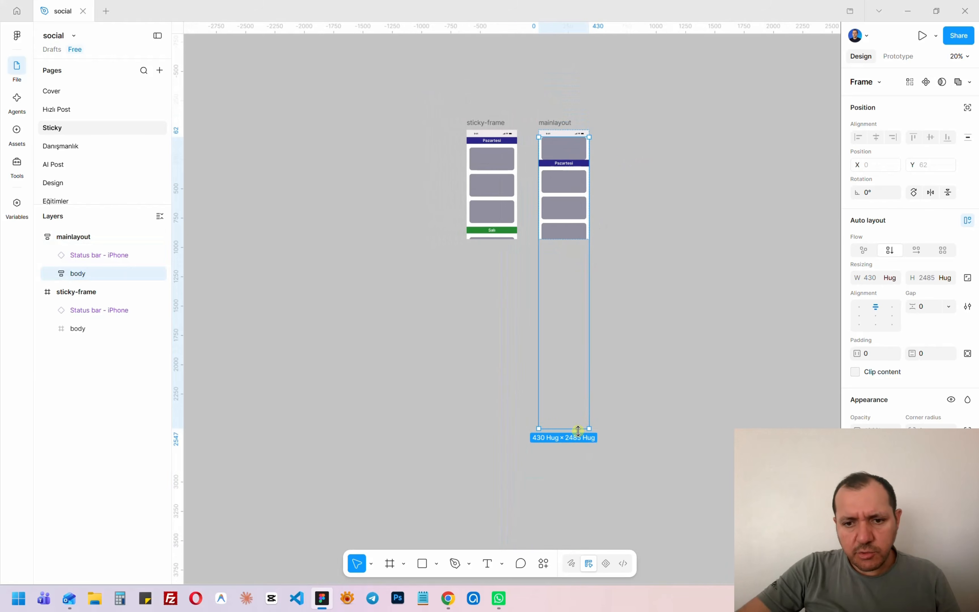
pyautogui.moveTo(578, 430); pyautogui.dragTo(579, 240)
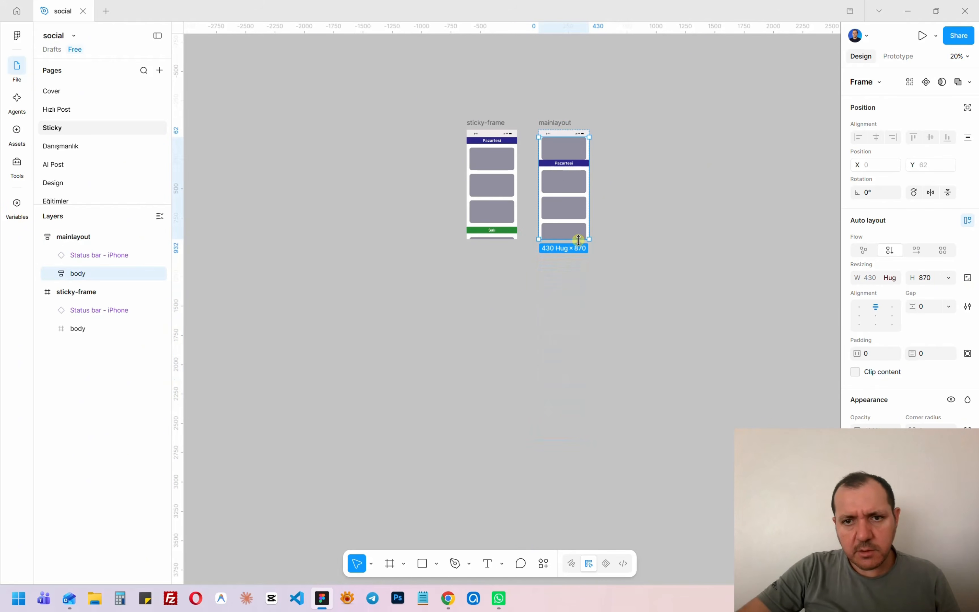
# Set the scroll overflow of the mainlayout body frame to vertical.
pyautogui.click(898, 56)
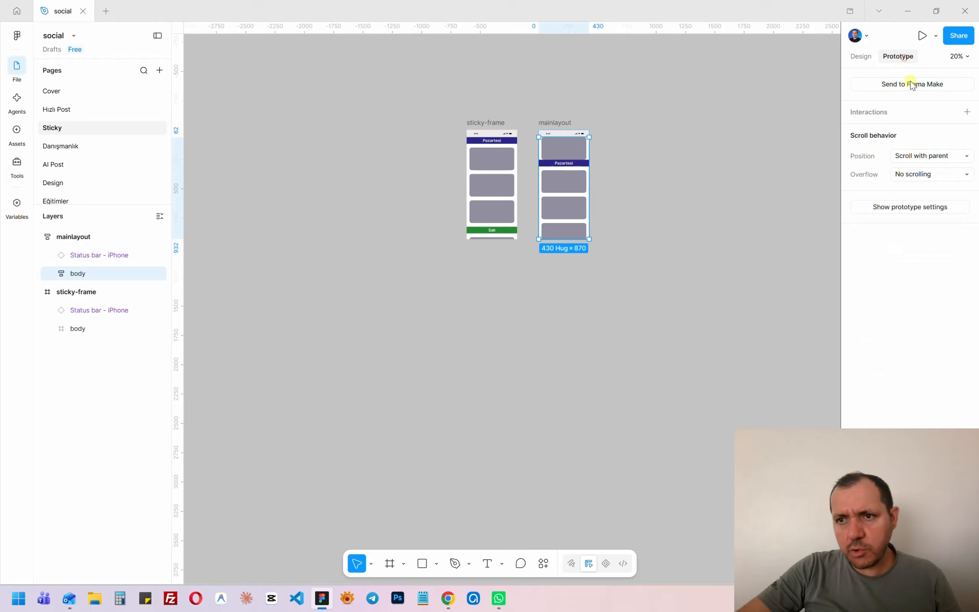
pyautogui.click(931, 178)
pyautogui.click(928, 202)
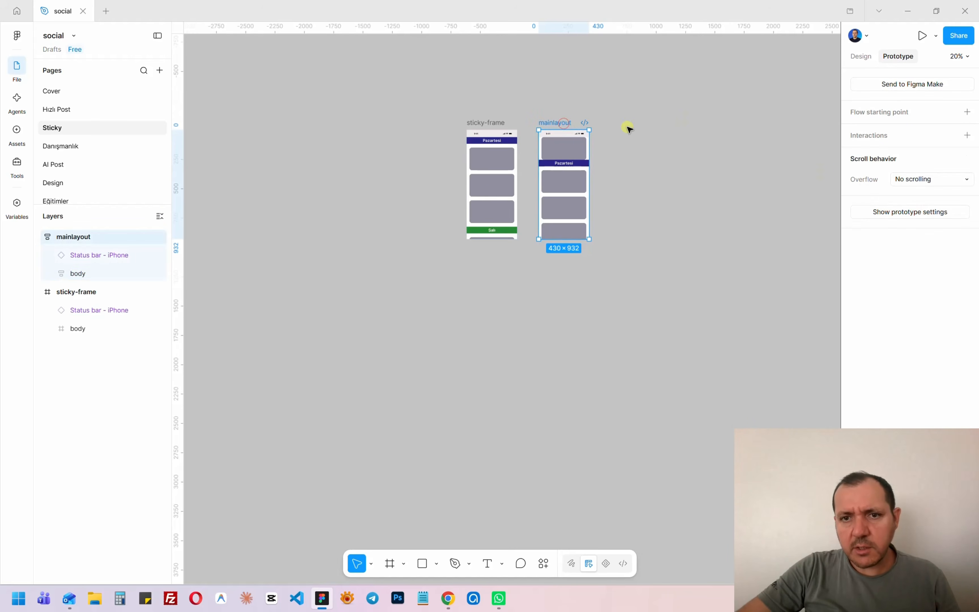
pyautogui.click(688, 135)
pyautogui.scroll(5, 607, 161)
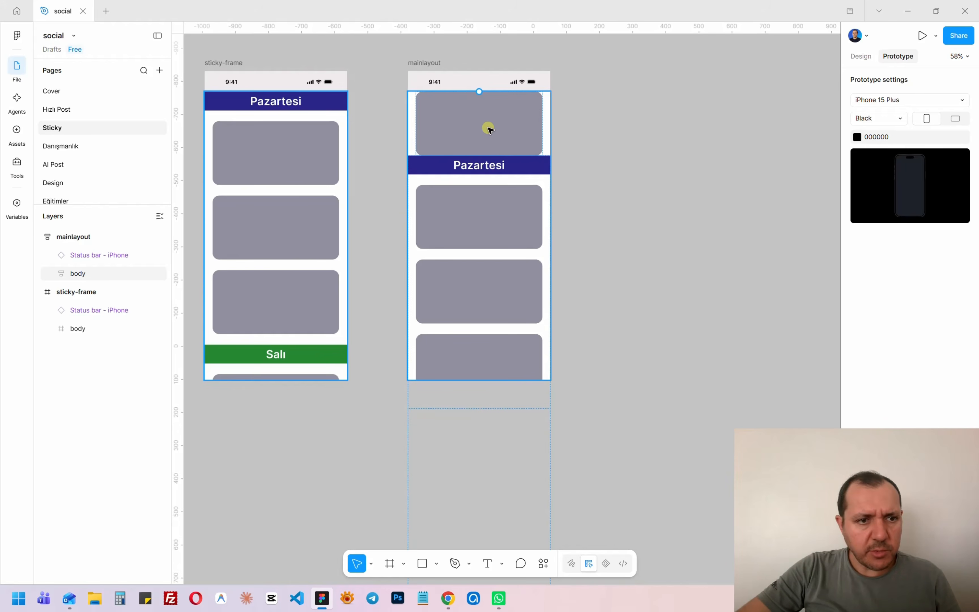
# Give the first box in mainlayout's body a top and bottom padding of 32.
pyautogui.click(488, 129)
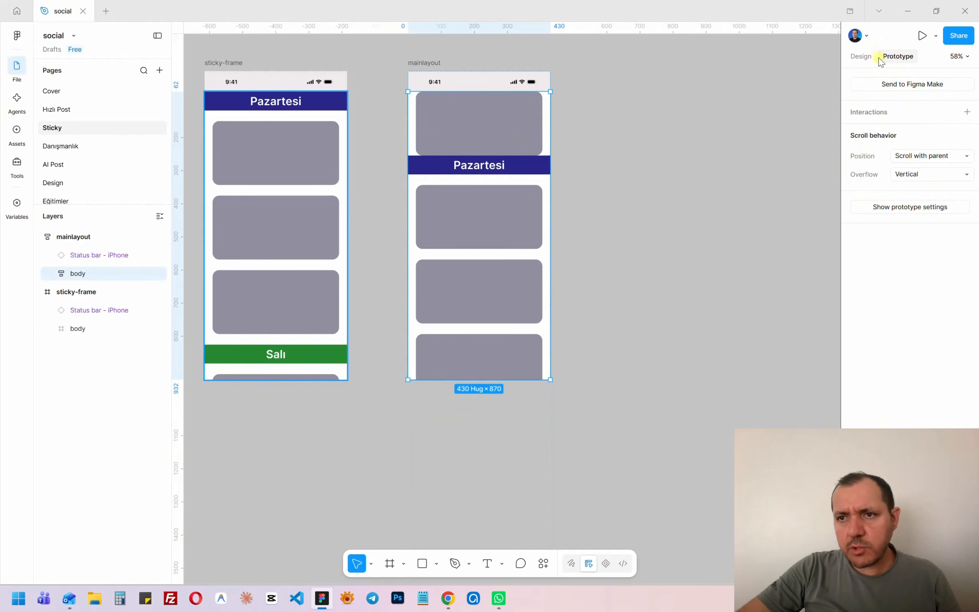
pyautogui.click(865, 56)
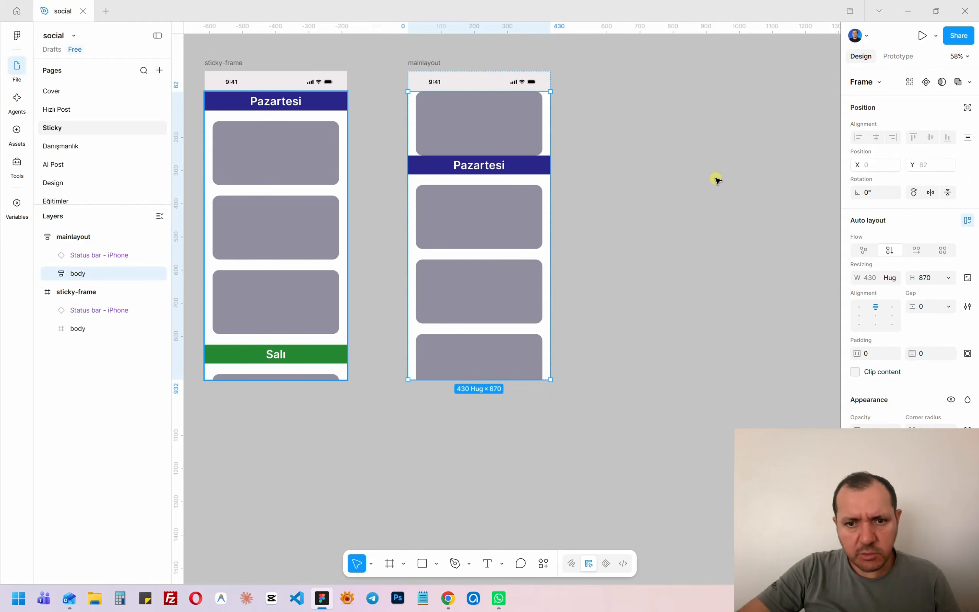
pyautogui.click(503, 131)
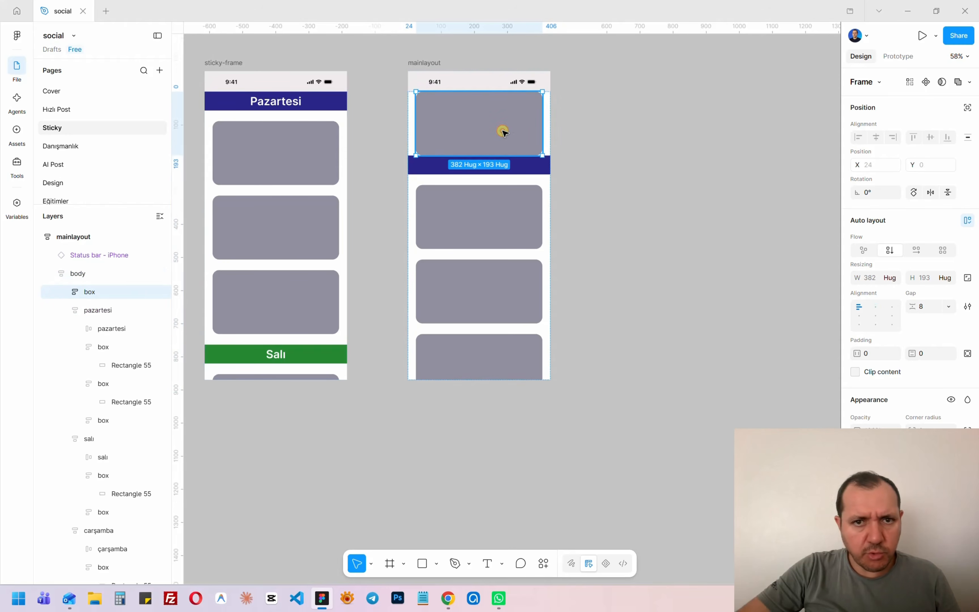
pyautogui.click(966, 354)
pyautogui.click(925, 354)
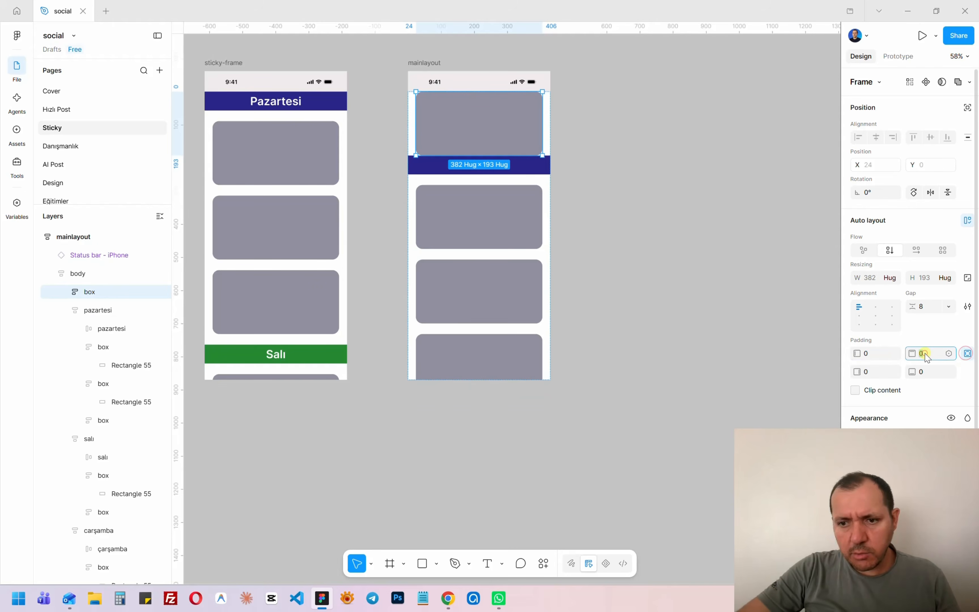
pyautogui.click(927, 371)
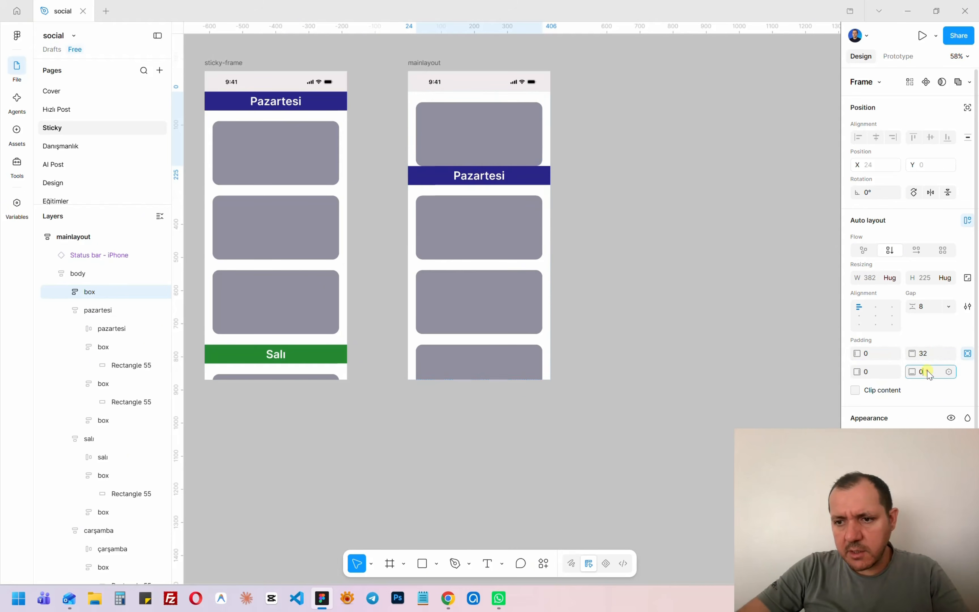
pyautogui.write('32')
pyautogui.press('Return')
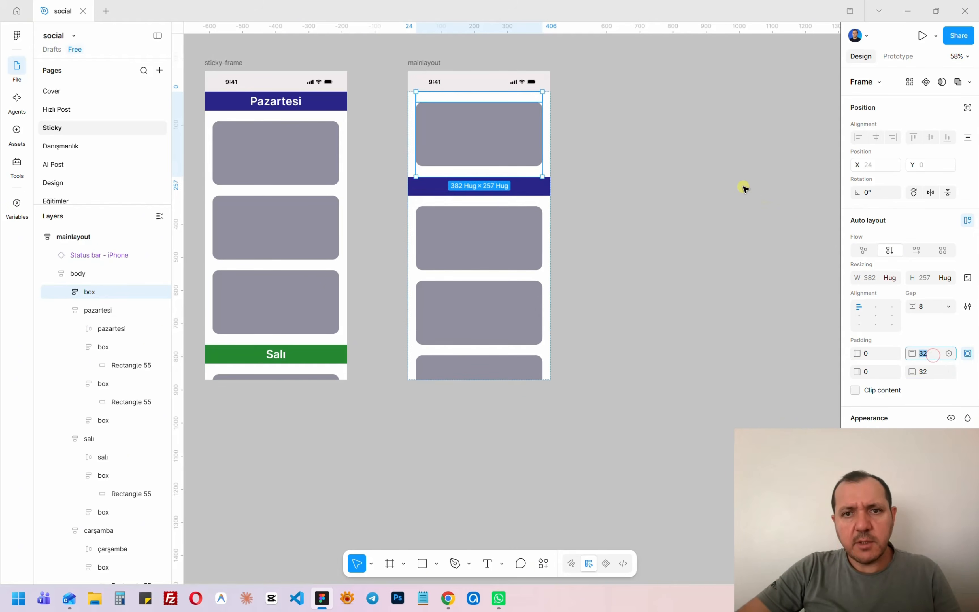
pyautogui.click(744, 188)
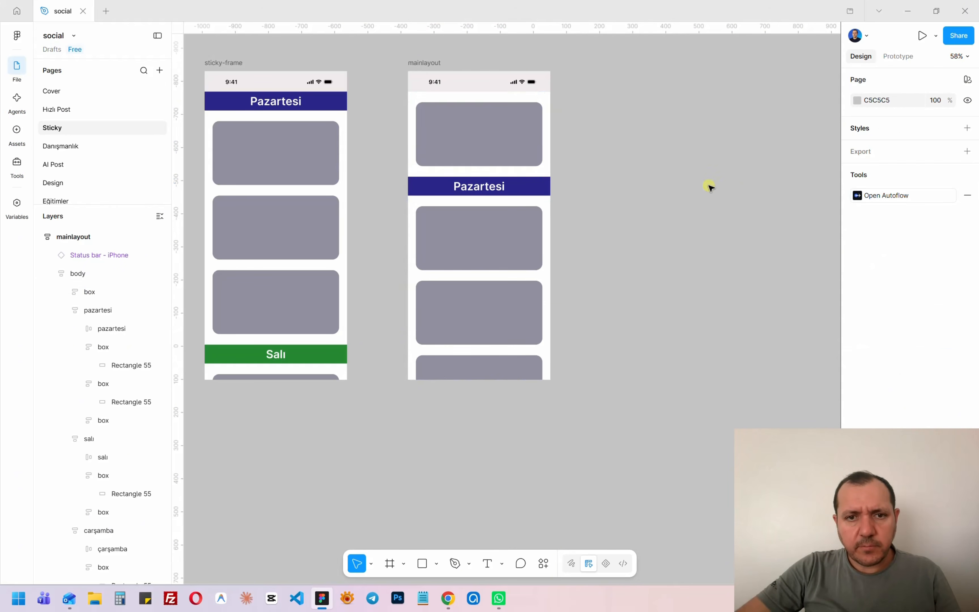
# Preview the mainlayout prototype and scroll down through its day sections to check how the sticky headers behave.
pyautogui.click(437, 63)
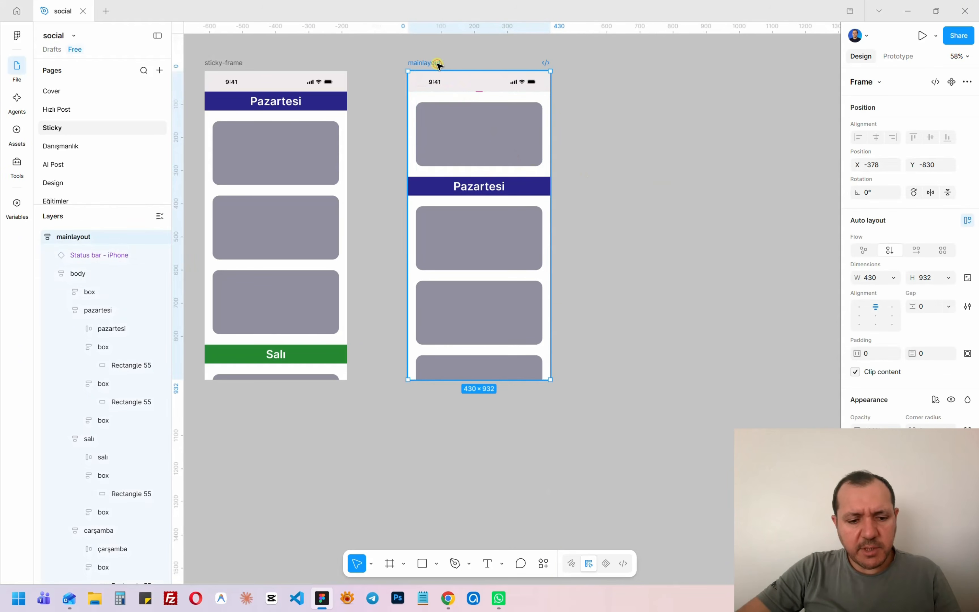
pyautogui.hotkey('shift', 'space')
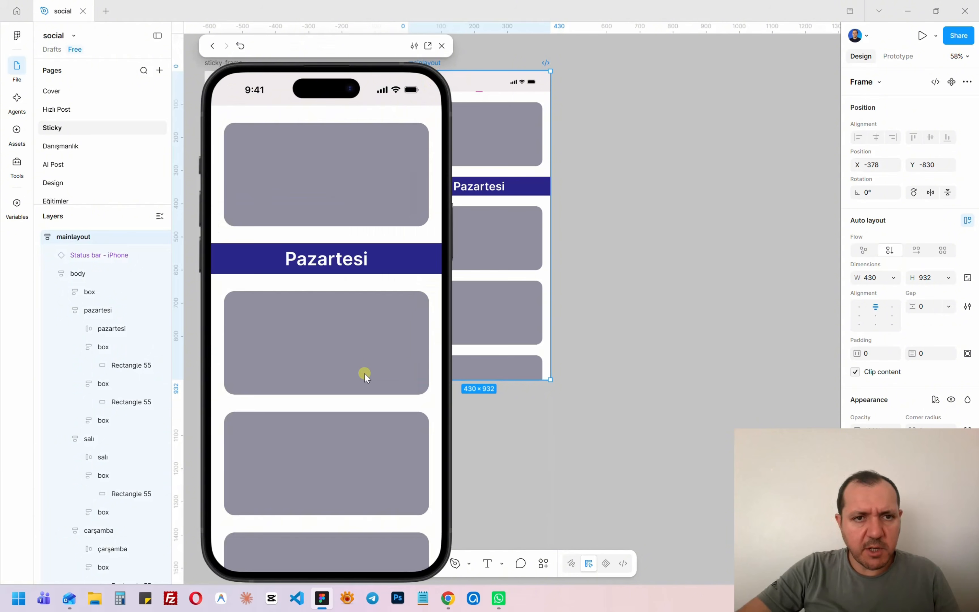
pyautogui.moveTo(364, 376); pyautogui.dragTo(376, 197)
pyautogui.moveTo(362, 309); pyautogui.dragTo(376, 199)
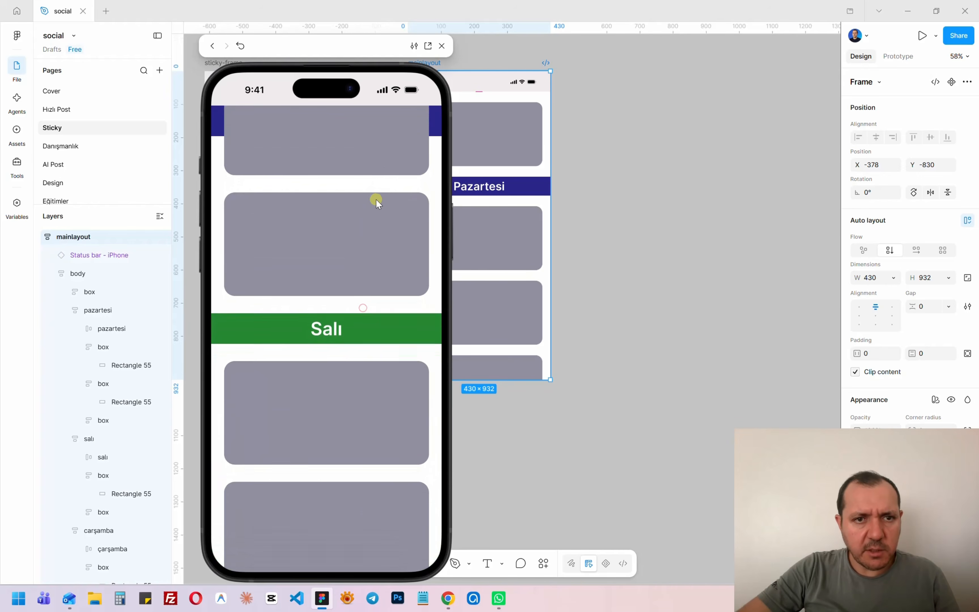
pyautogui.scroll(-5, 315, 174)
pyautogui.moveTo(321, 331); pyautogui.dragTo(342, 154)
pyautogui.moveTo(323, 419); pyautogui.dragTo(338, 237)
pyautogui.moveTo(324, 347); pyautogui.dragTo(341, 257)
pyautogui.click(440, 46)
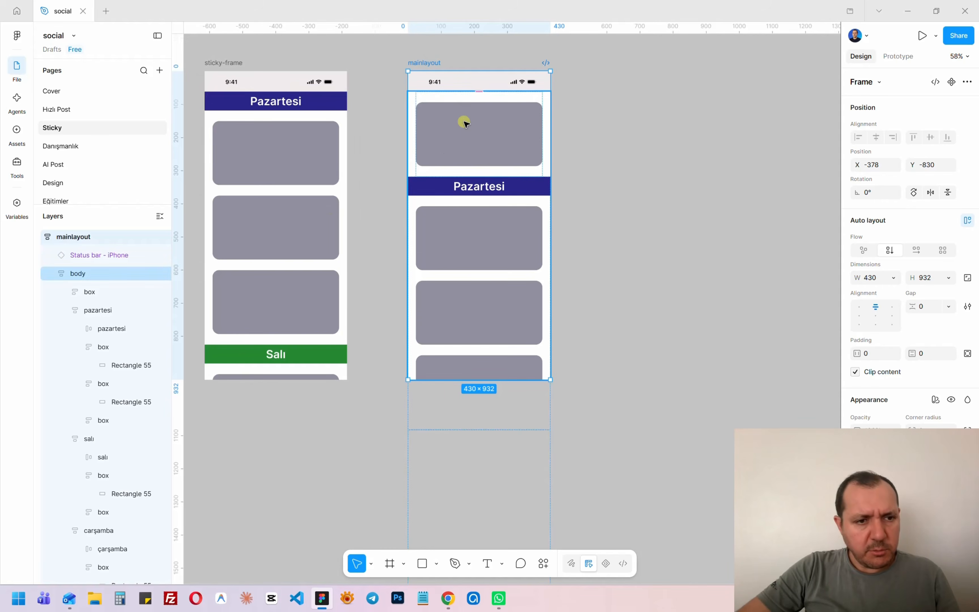
# Collapse the day section layers in mainlayout's body and set the canvas stacking of pazartesi, salı and carşamba to First on top.
pyautogui.click(68, 310)
pyautogui.click(65, 309)
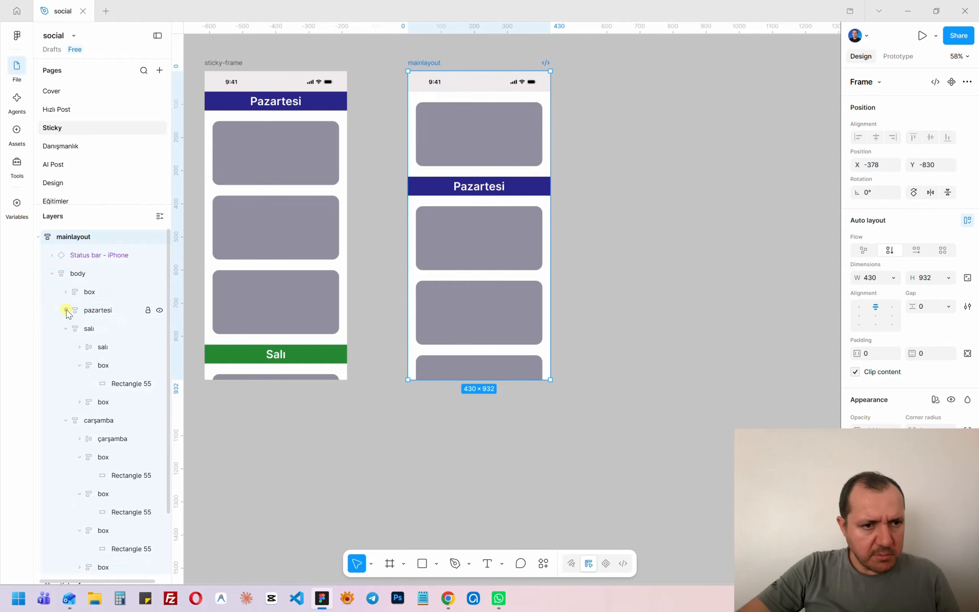
pyautogui.click(68, 328)
pyautogui.click(65, 328)
pyautogui.click(68, 346)
pyautogui.click(66, 346)
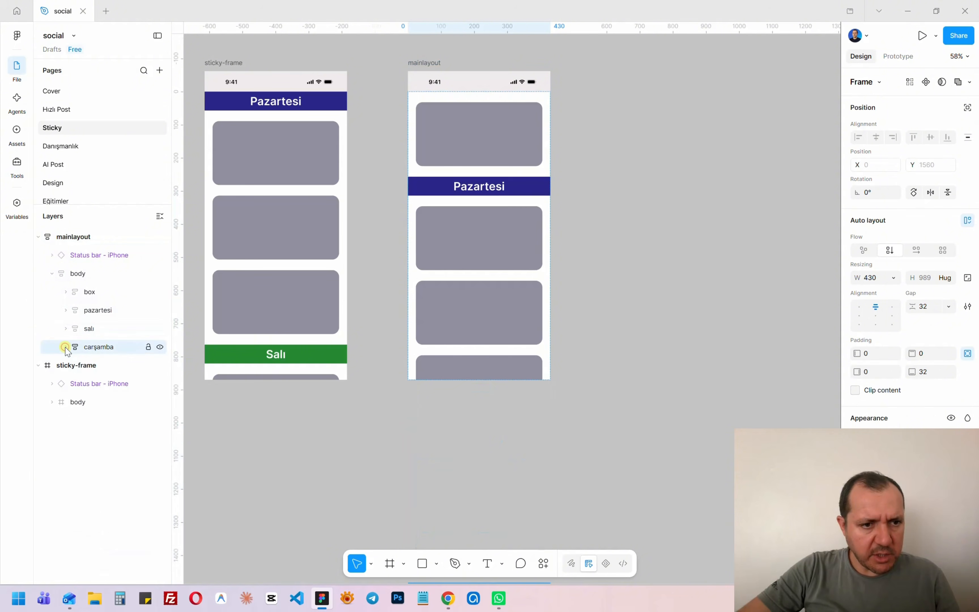
pyautogui.keyDown('shift'); pyautogui.click(98, 310); pyautogui.keyUp('shift')
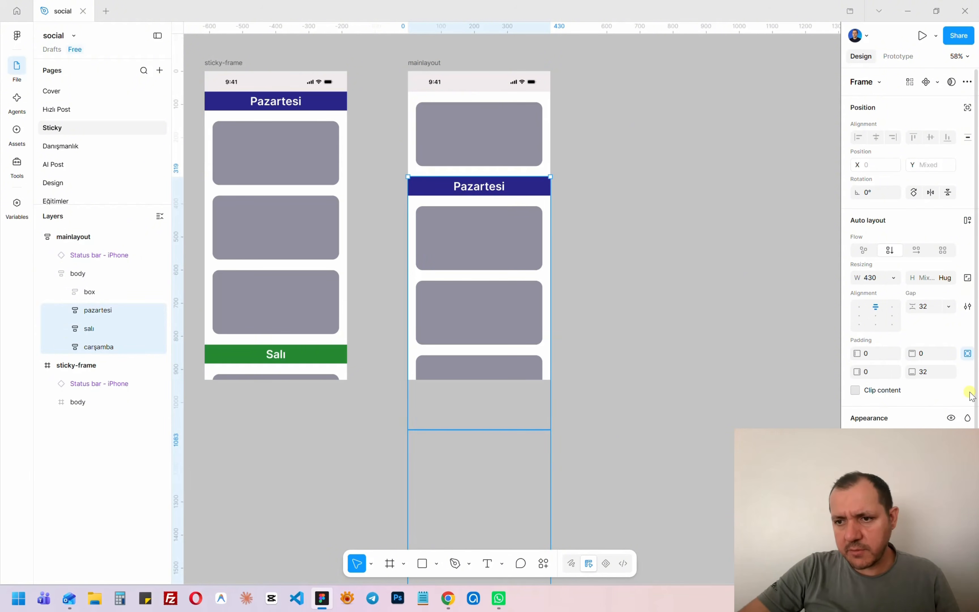
pyautogui.click(967, 306)
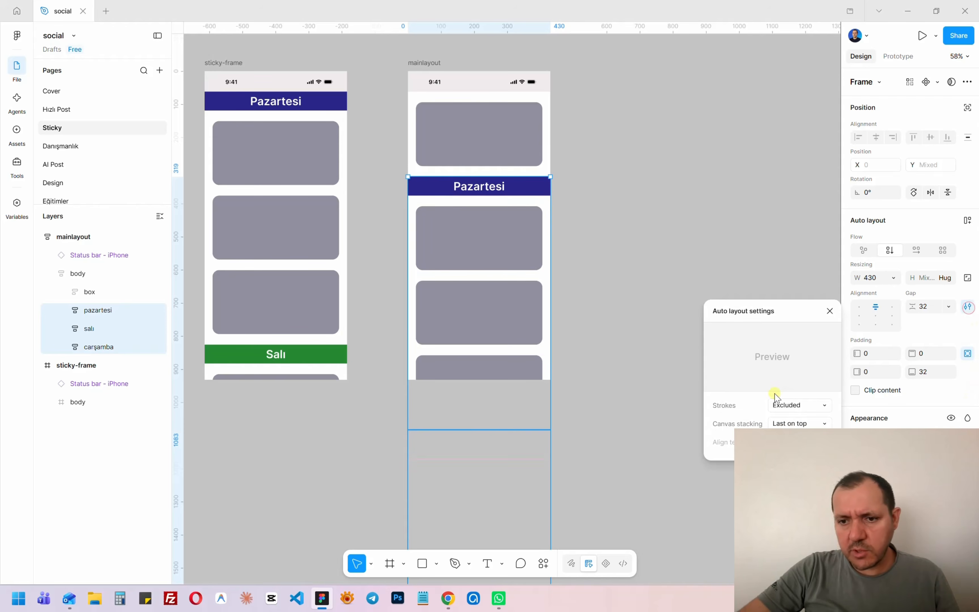
pyautogui.click(796, 424)
pyautogui.click(798, 410)
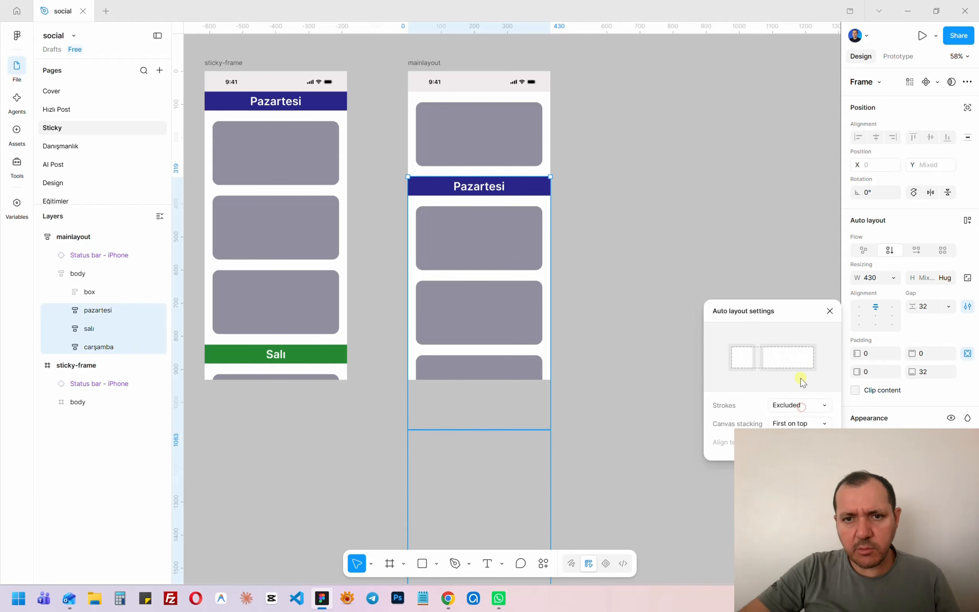
pyautogui.click(709, 208)
# Check mainlayout's auto layout settings and preview the prototype again, scrolling down and back up through the day sections to test the sticky headers.
pyautogui.click(431, 63)
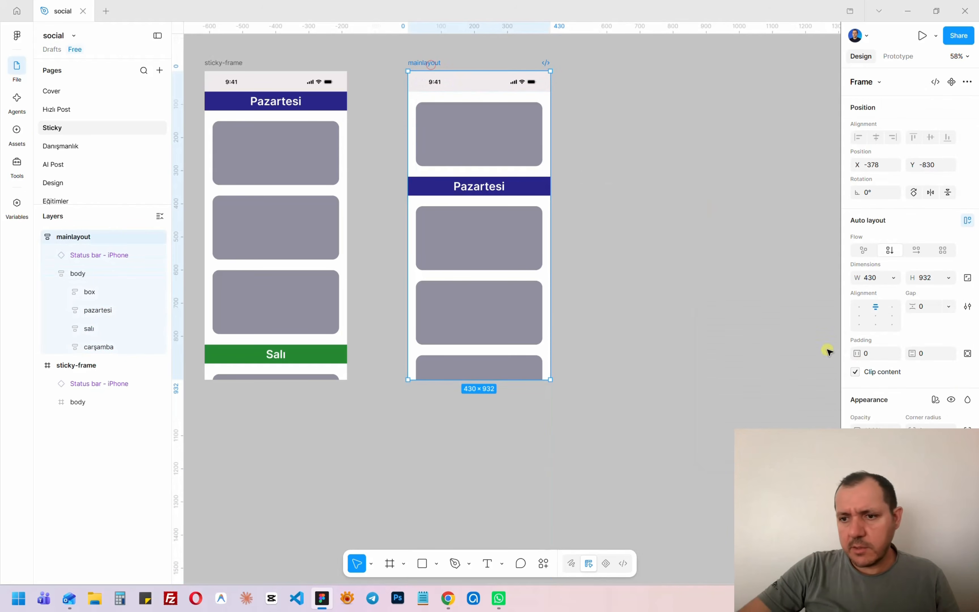
pyautogui.click(967, 306)
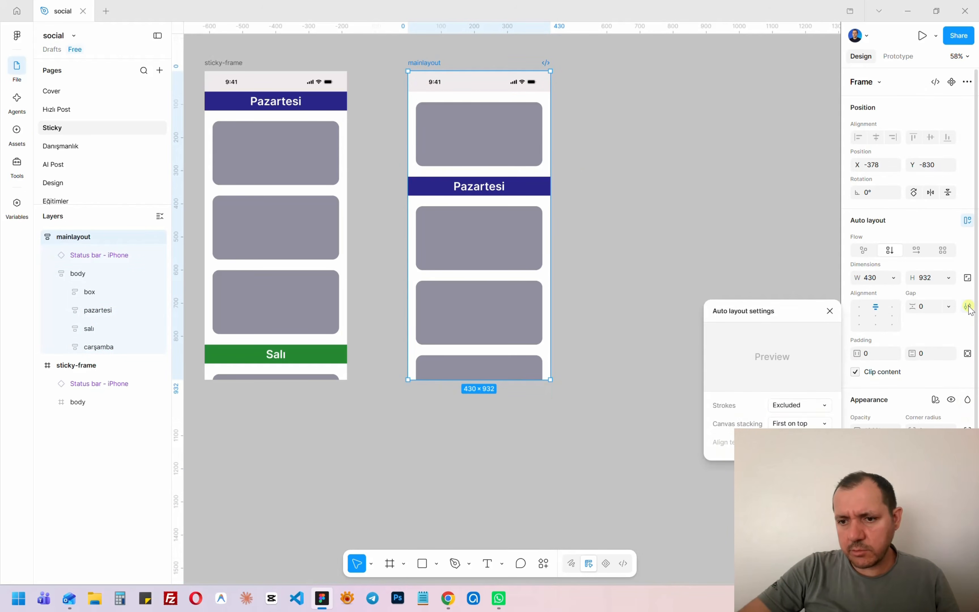
pyautogui.click(675, 185)
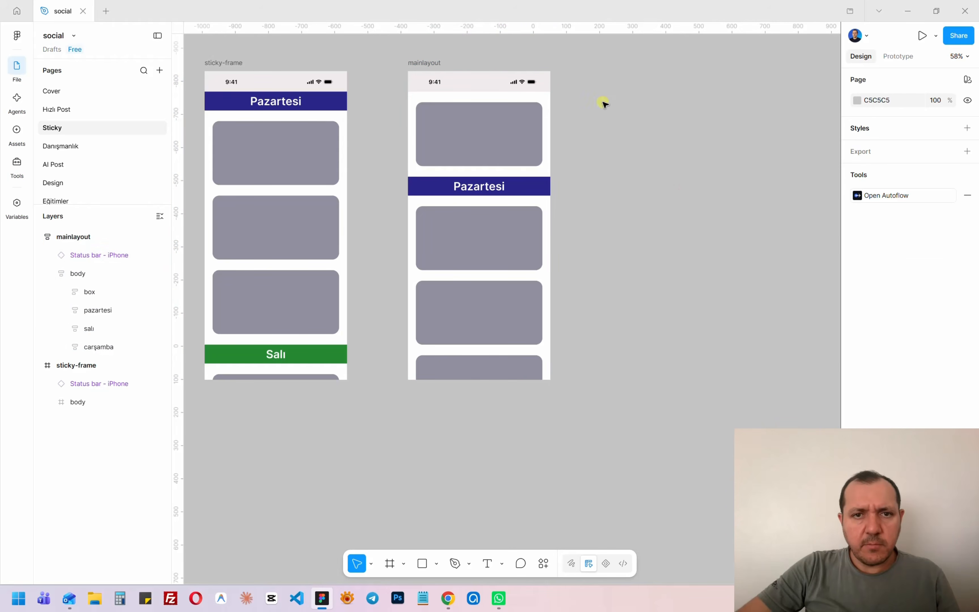
pyautogui.click(428, 64)
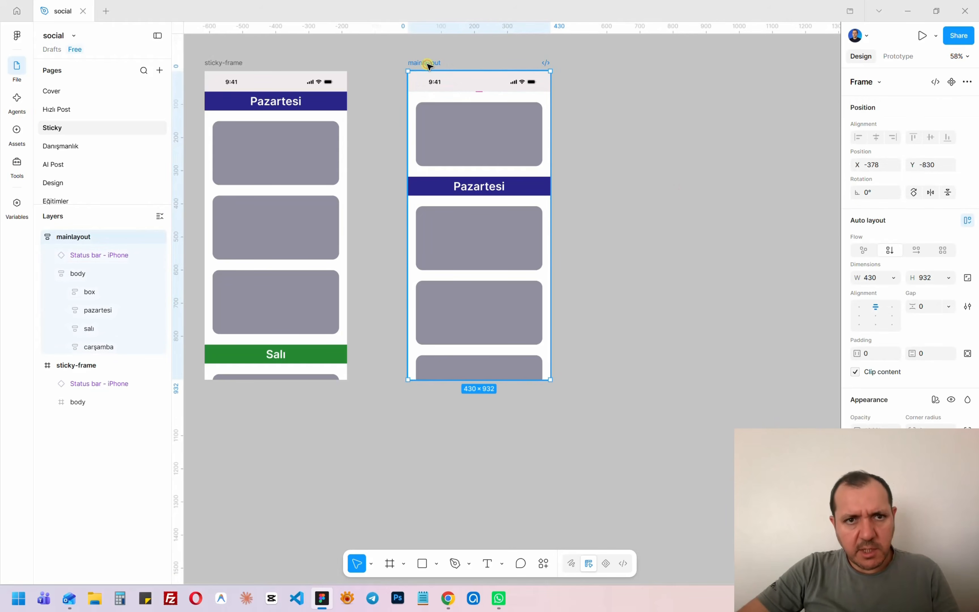
pyautogui.hotkey('shift', 'space')
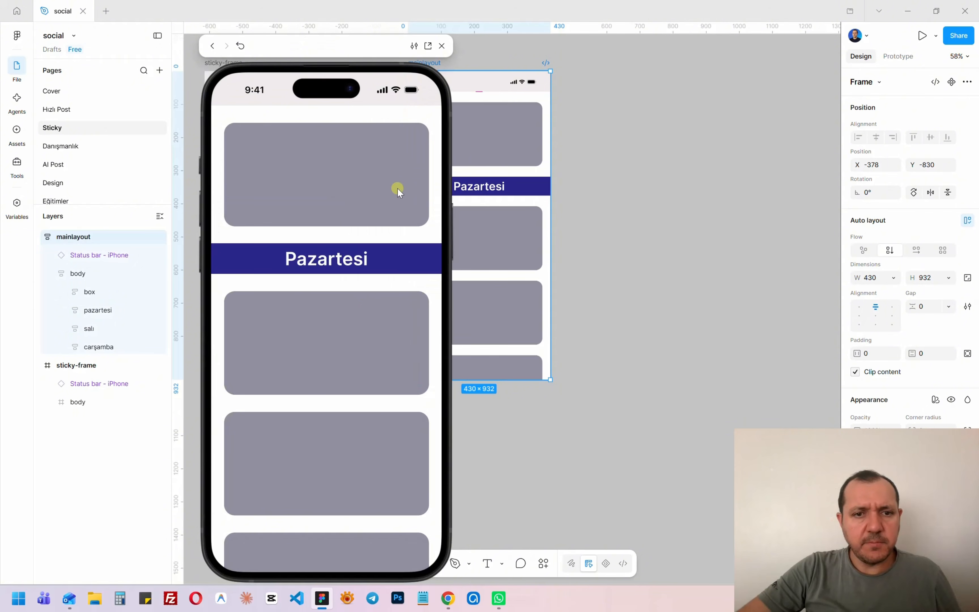
pyautogui.moveTo(342, 393); pyautogui.dragTo(352, 234)
pyautogui.scroll(-8, 353, 234)
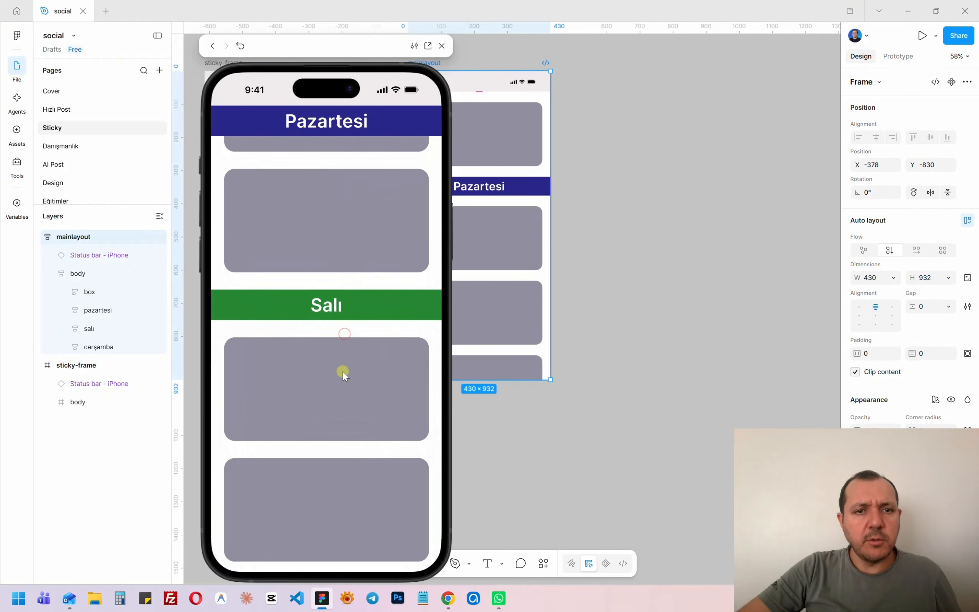
pyautogui.scroll(-10, 351, 312)
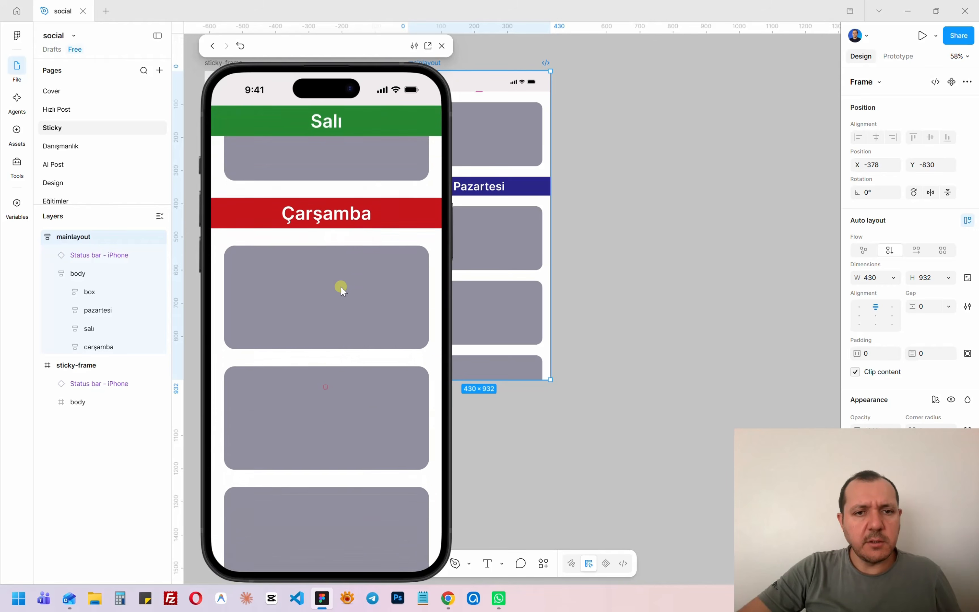
pyautogui.moveTo(324, 362); pyautogui.dragTo(339, 270)
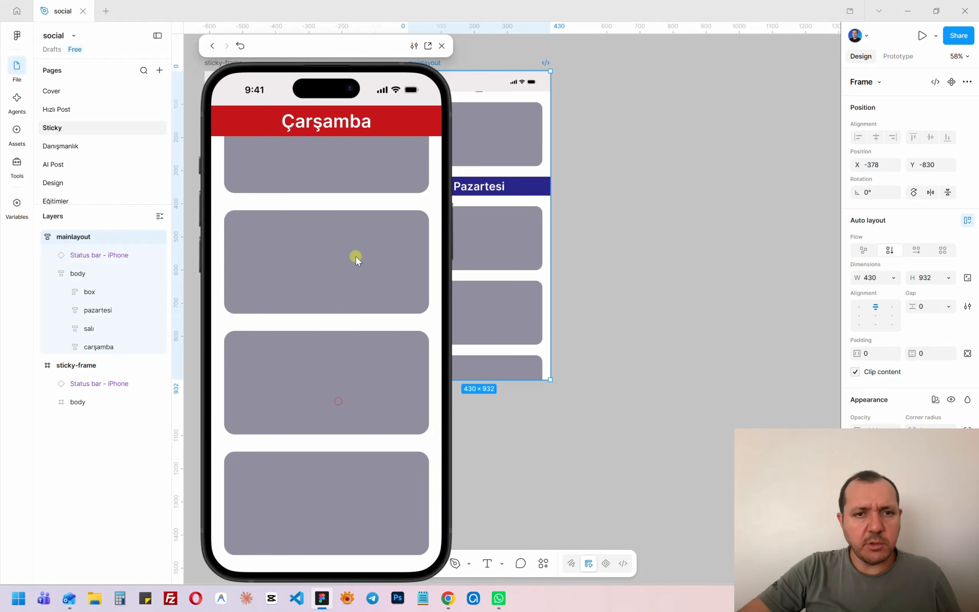
pyautogui.scroll(3, 355, 259)
pyautogui.scroll(10, 353, 346)
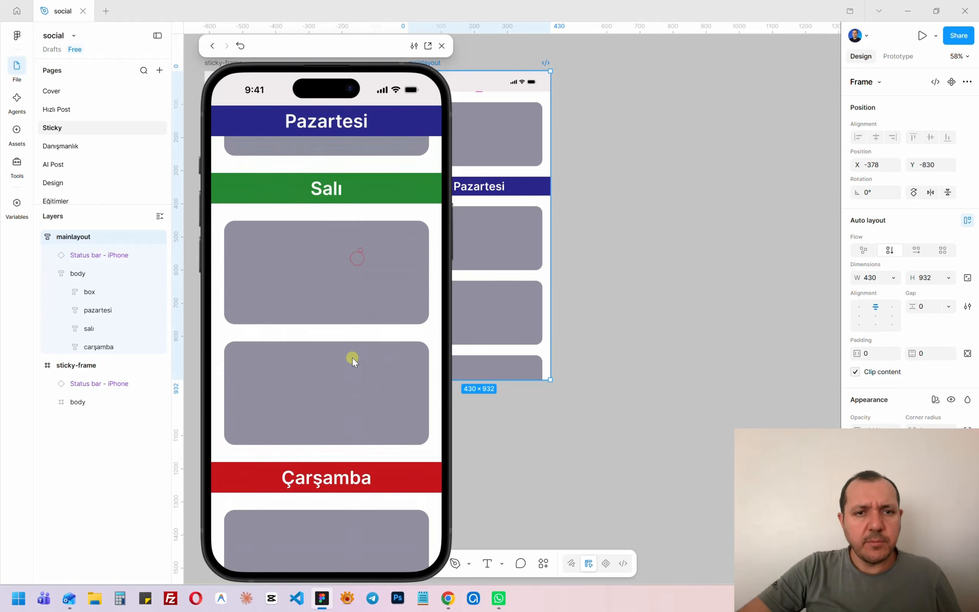
pyautogui.moveTo(347, 436); pyautogui.dragTo(367, 269)
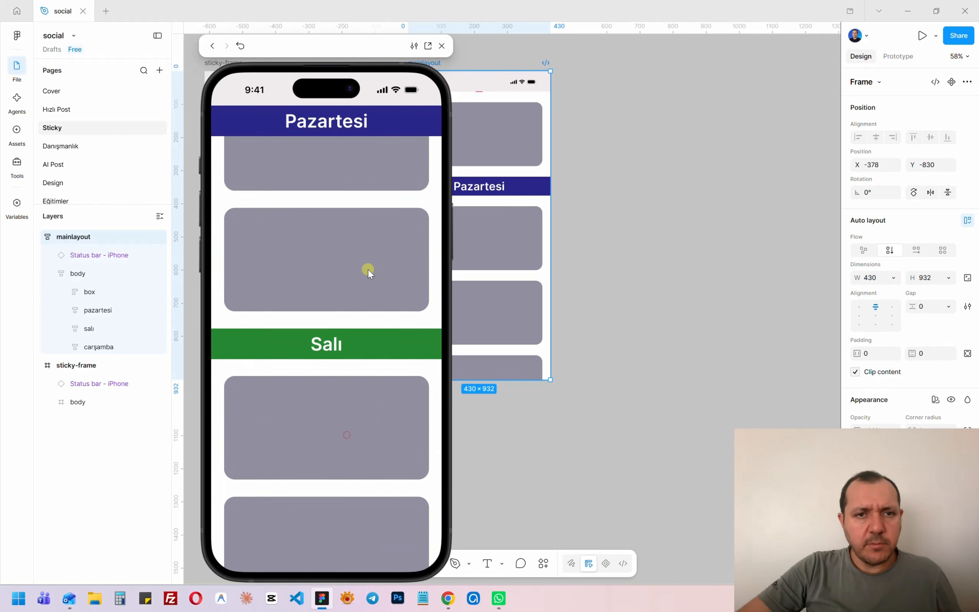
pyautogui.moveTo(369, 310)
pyautogui.mouseDown()
pyautogui.moveTo(355, 483)
pyautogui.moveTo(381, 311)
pyautogui.mouseUp()
pyautogui.scroll(-15, 382, 311)
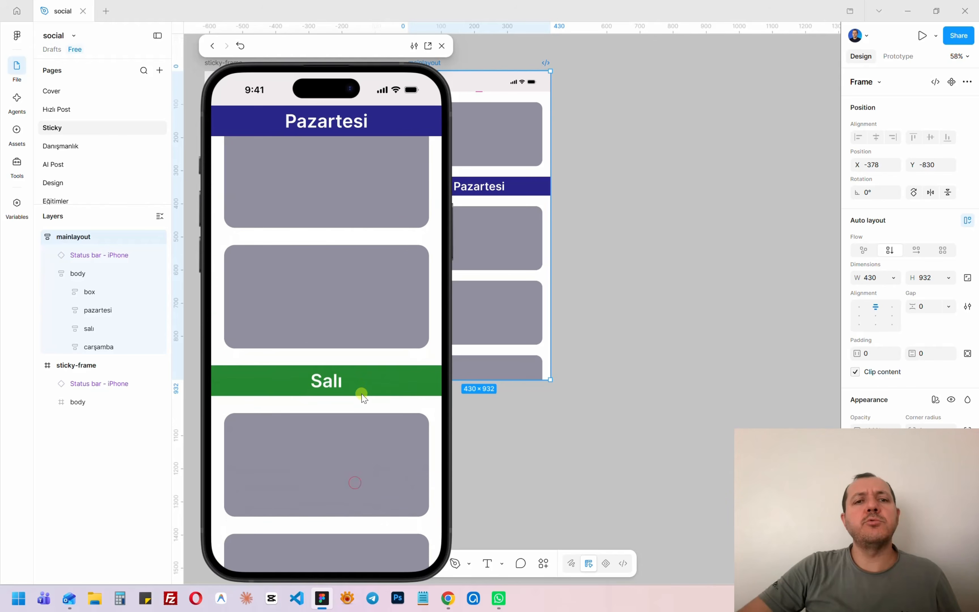
pyautogui.moveTo(372, 223); pyautogui.dragTo(331, 490)
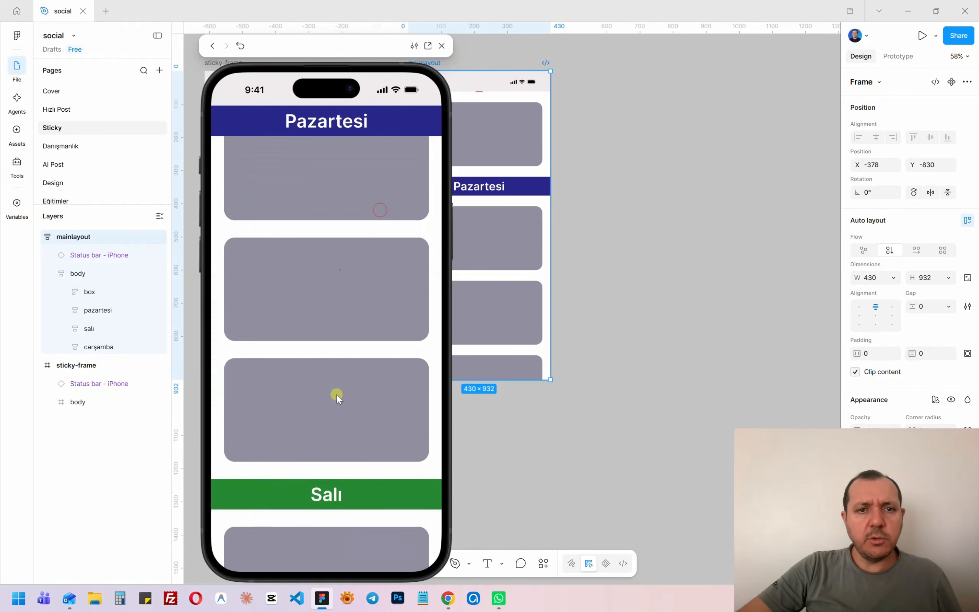
pyautogui.click(442, 46)
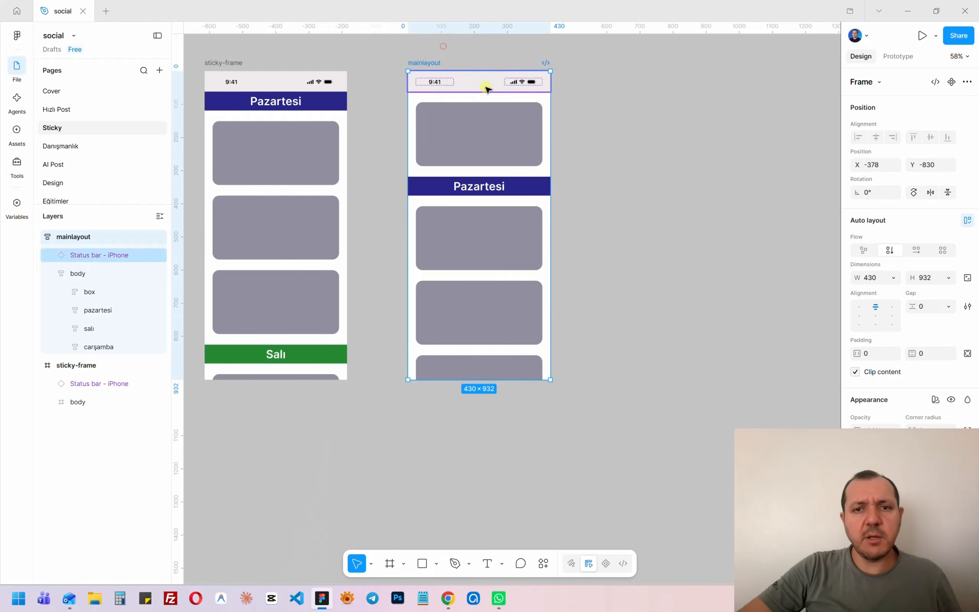